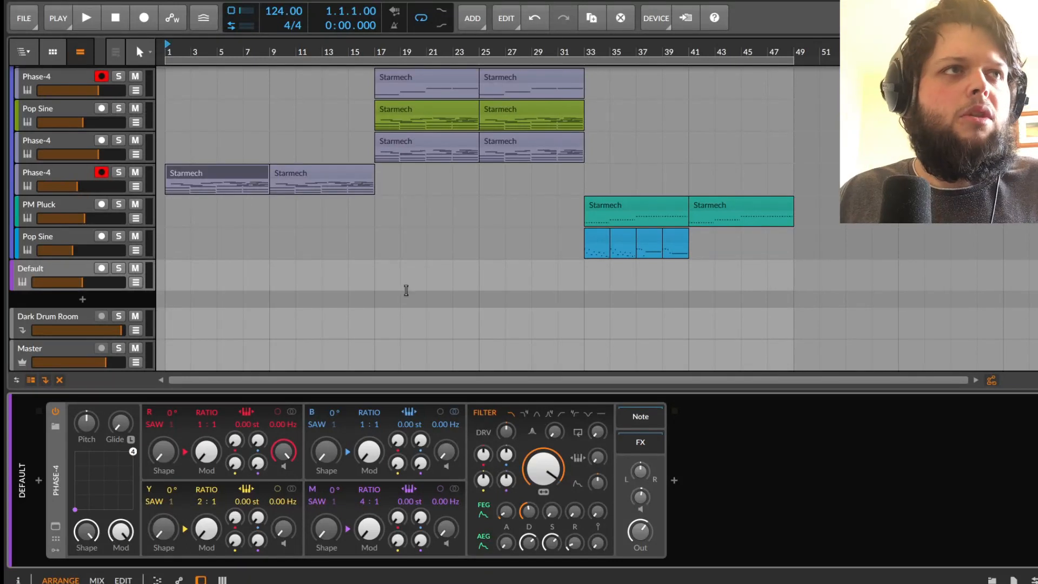
Step: Solo the Dark Shimmer track, play it from the start and set its volume to about −20.8 dB
scroll(395, 266, up, 3)
scroll(395, 266, down, 2)
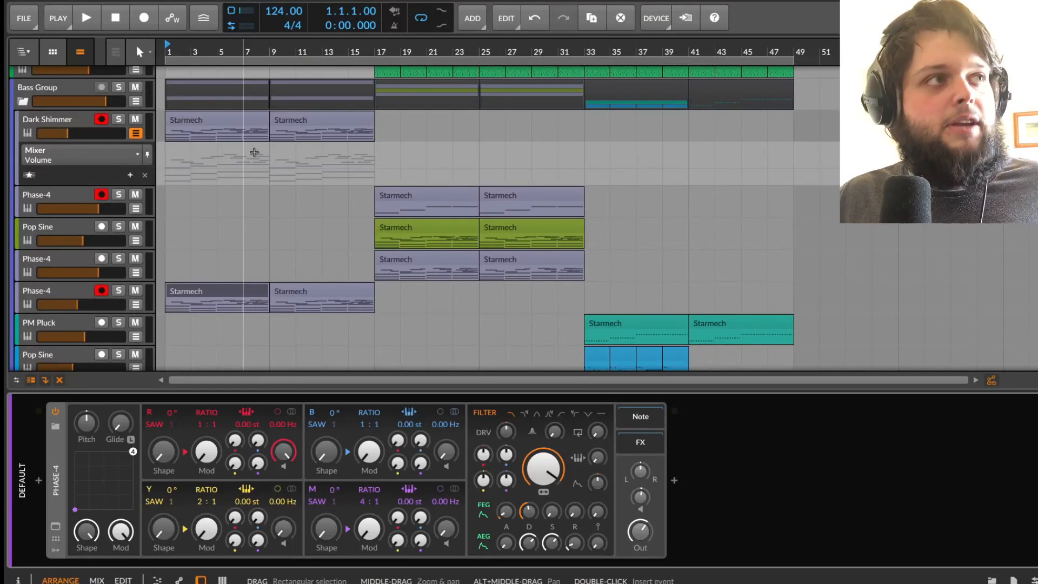
click(120, 124)
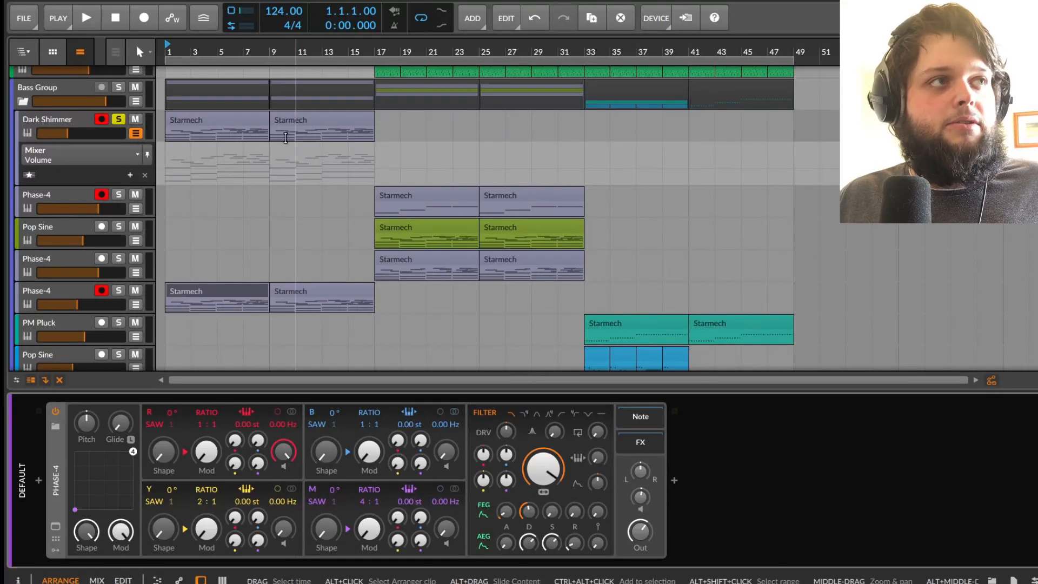
key(space)
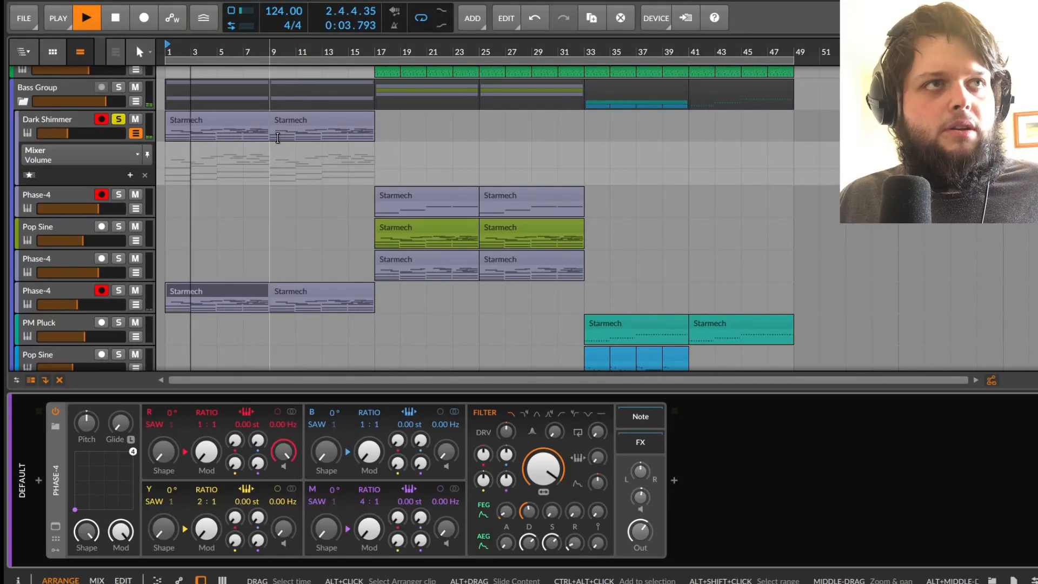
drag(67, 135, 68, 135)
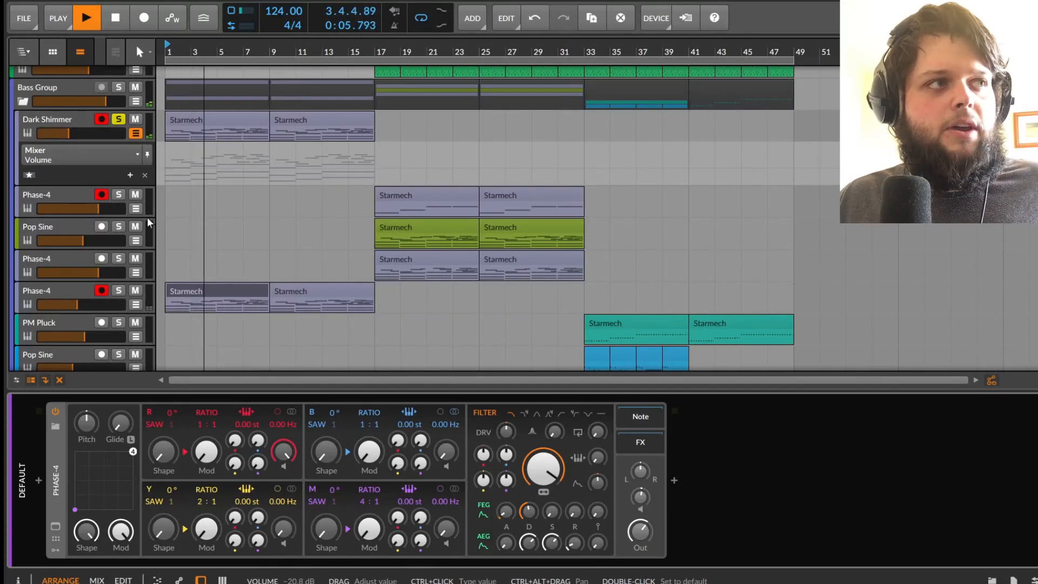
Step: Briefly solo the Phase-4 track with clips in bars 1 to 16, show its devices and stop playback
click(119, 292)
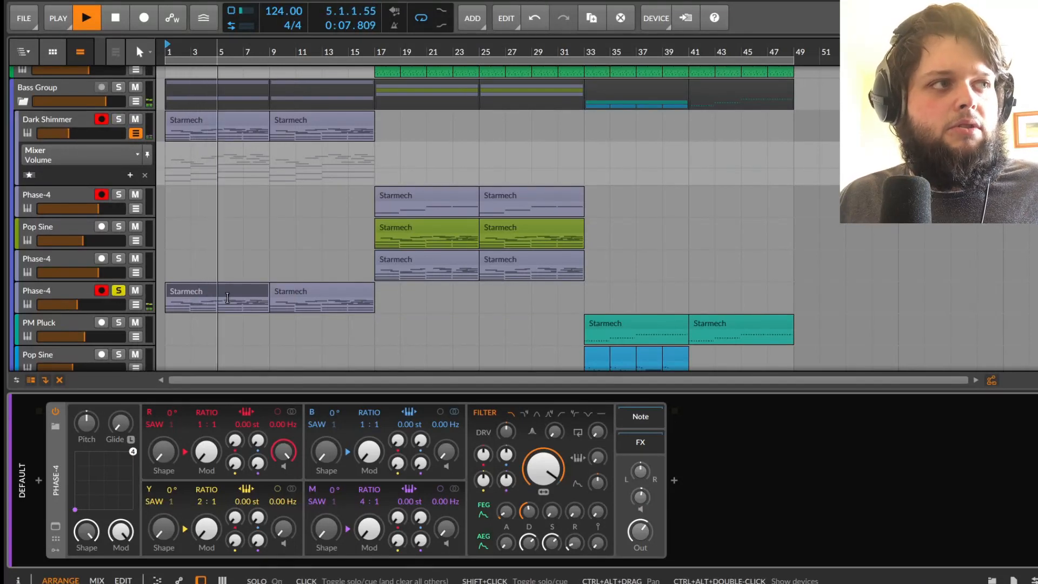
click(119, 292)
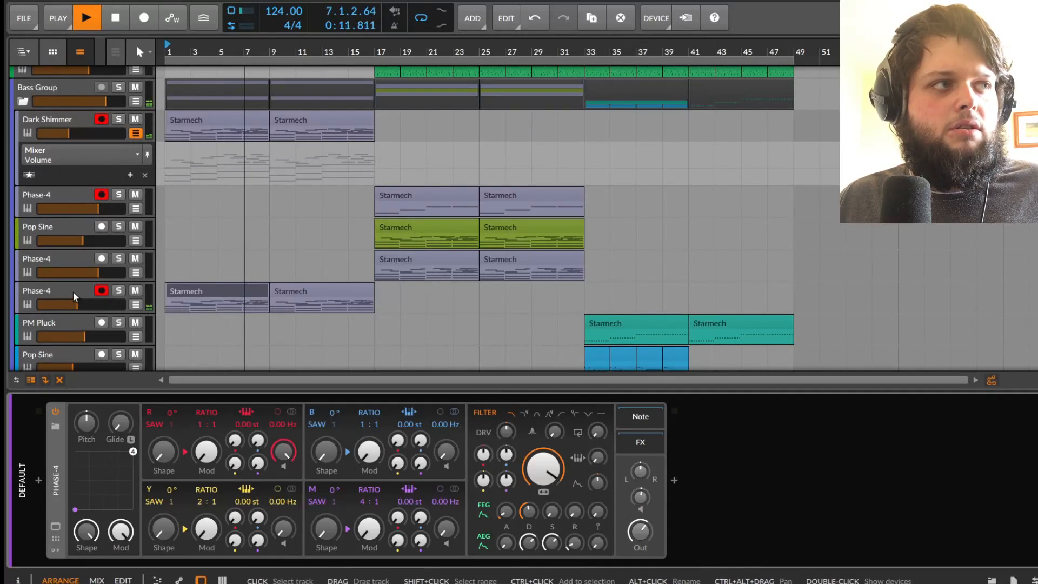
click(75, 294)
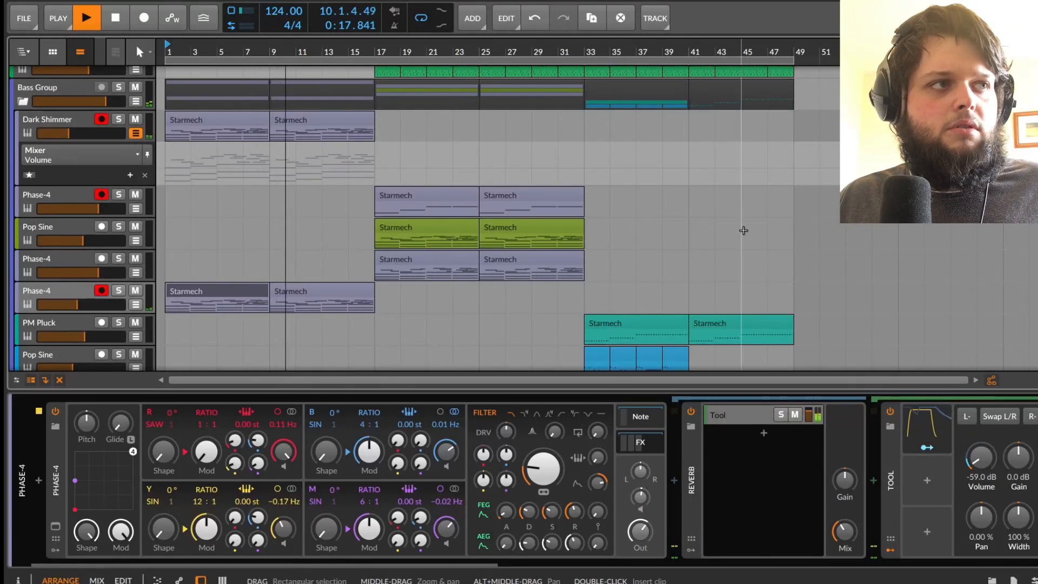
scroll(222, 185, down, 3)
key(space)
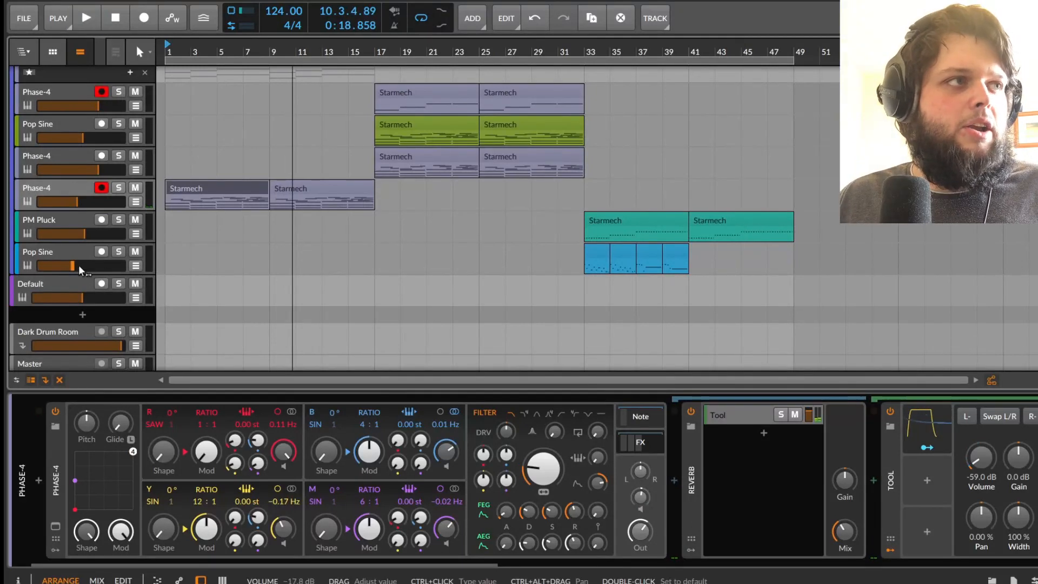
Step: Audition the blue Pop Sine track in solo from bar 33 and set its volume to −13.9 dB, ending with solo off and playback stopped
click(116, 255)
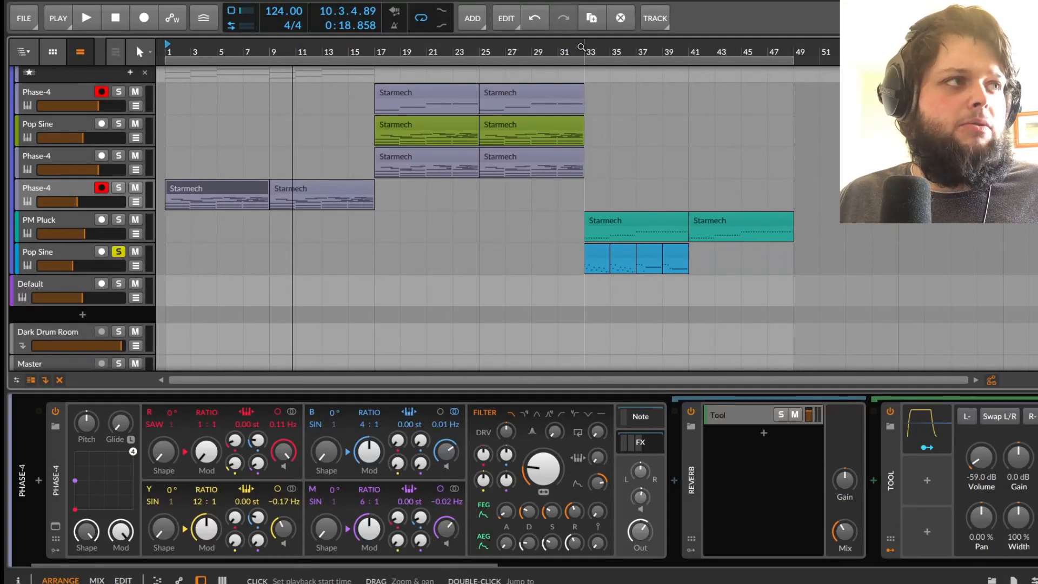
click(582, 48)
key(space)
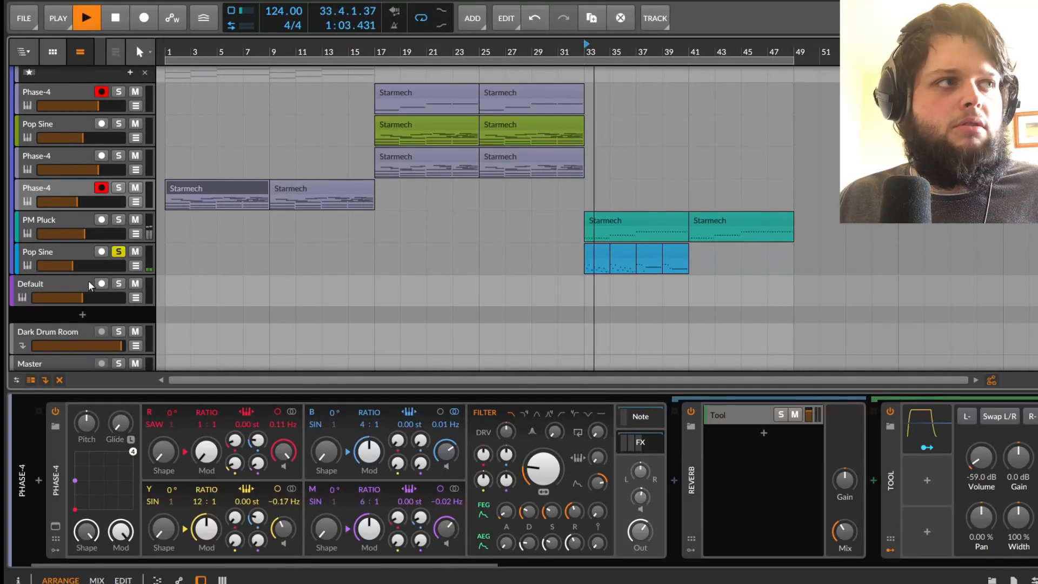
drag(72, 266, 78, 265)
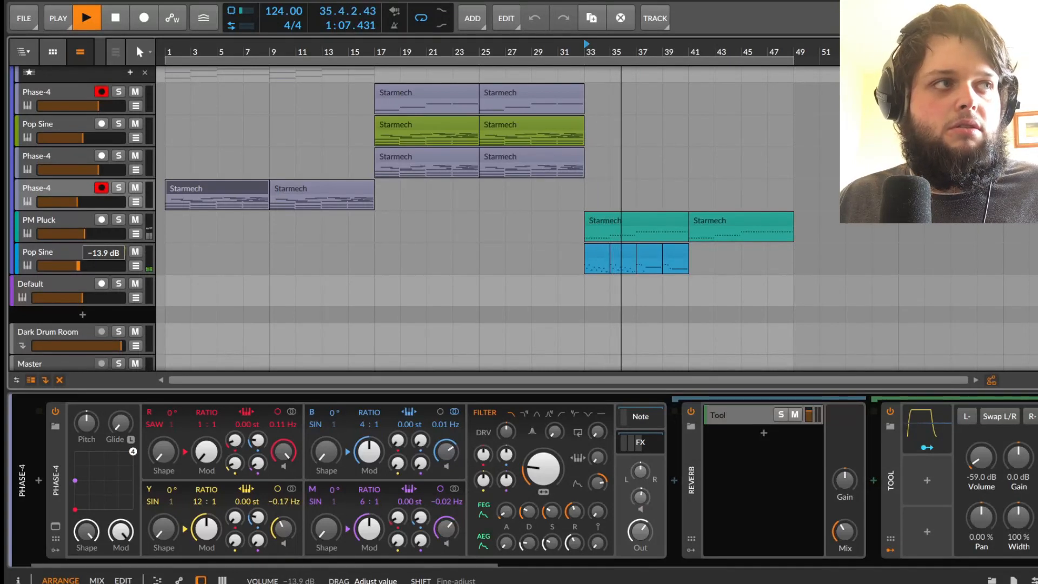
click(120, 254)
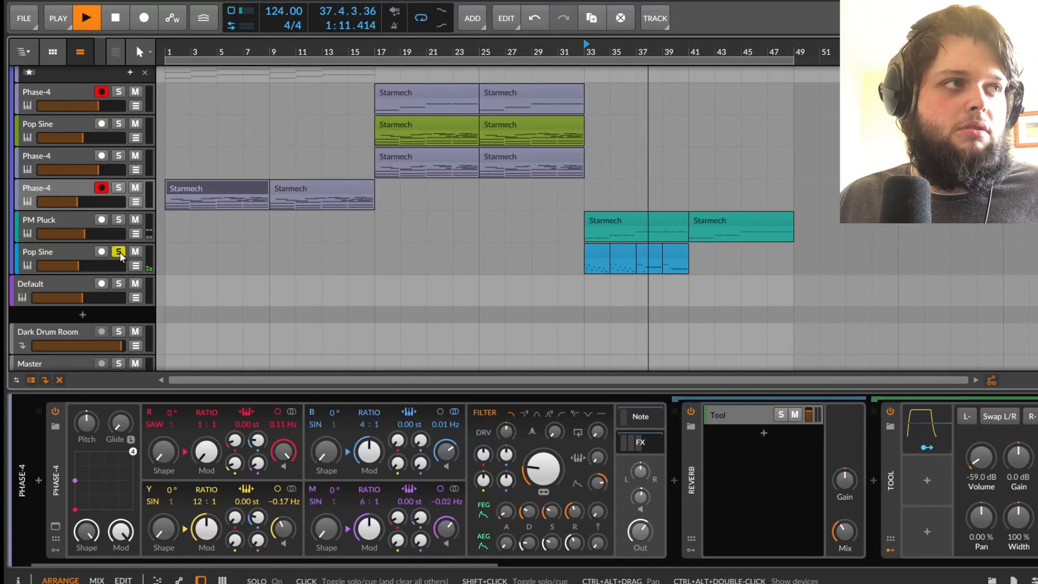
click(119, 254)
key(space)
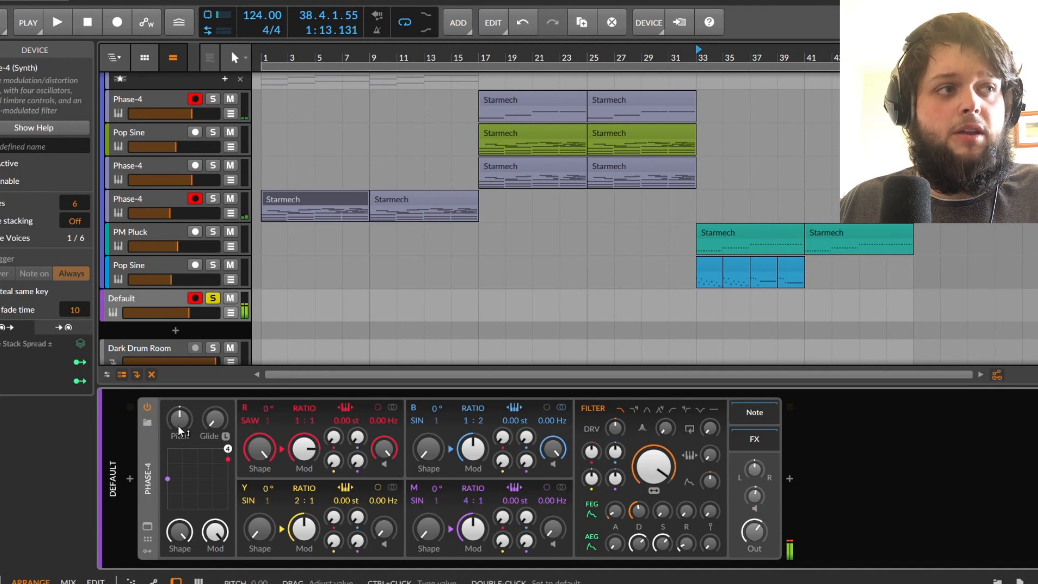
Step: Raise the Phase-4 Glide amount to maximum on the Default track and enable its L option
drag(180, 425, 223, 409)
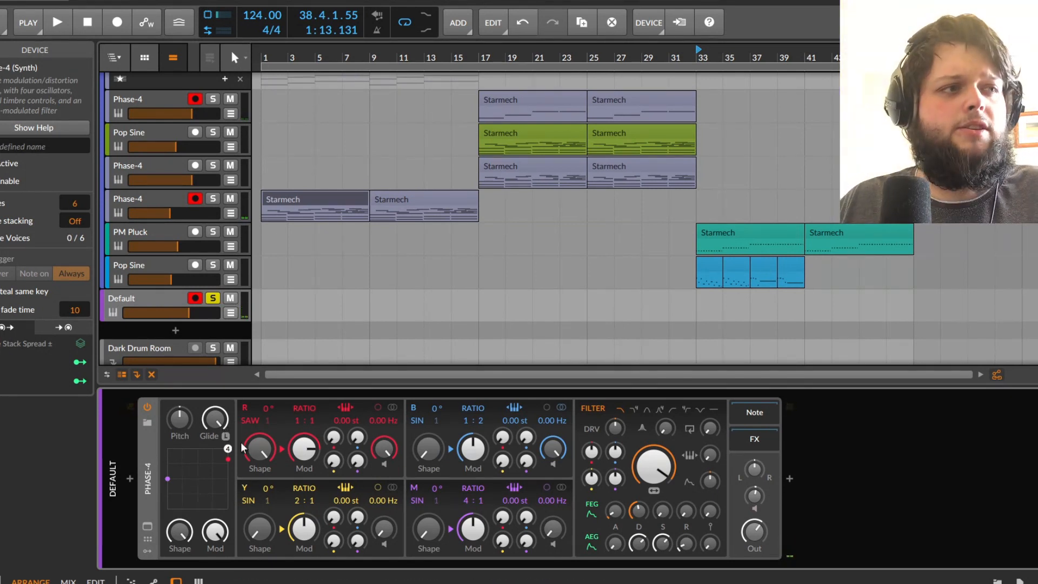
click(227, 435)
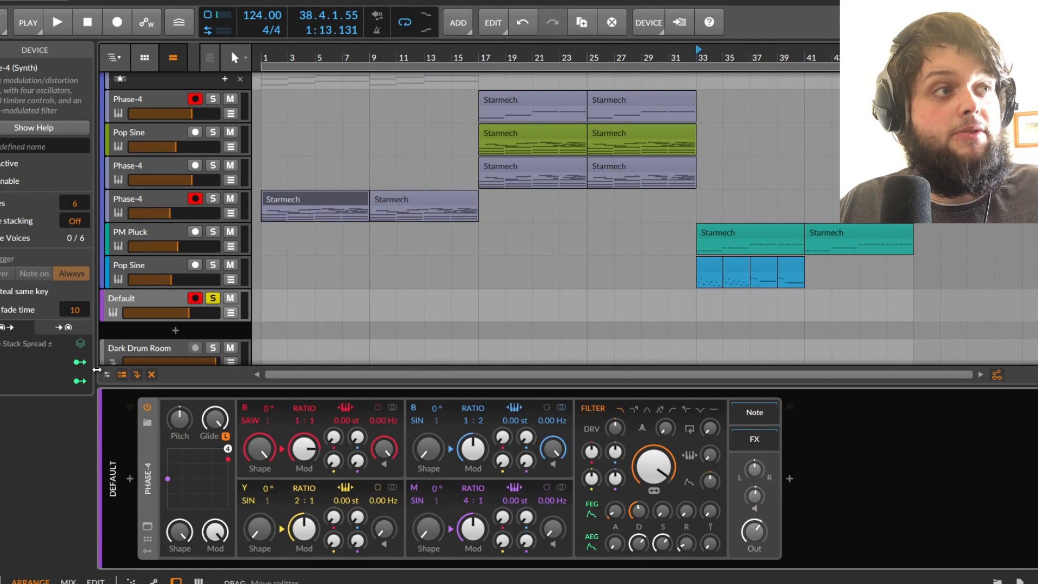
Step: Display the device inspector for the Default track's Phase-4 and reduce its voices to Mono
click(23, 558)
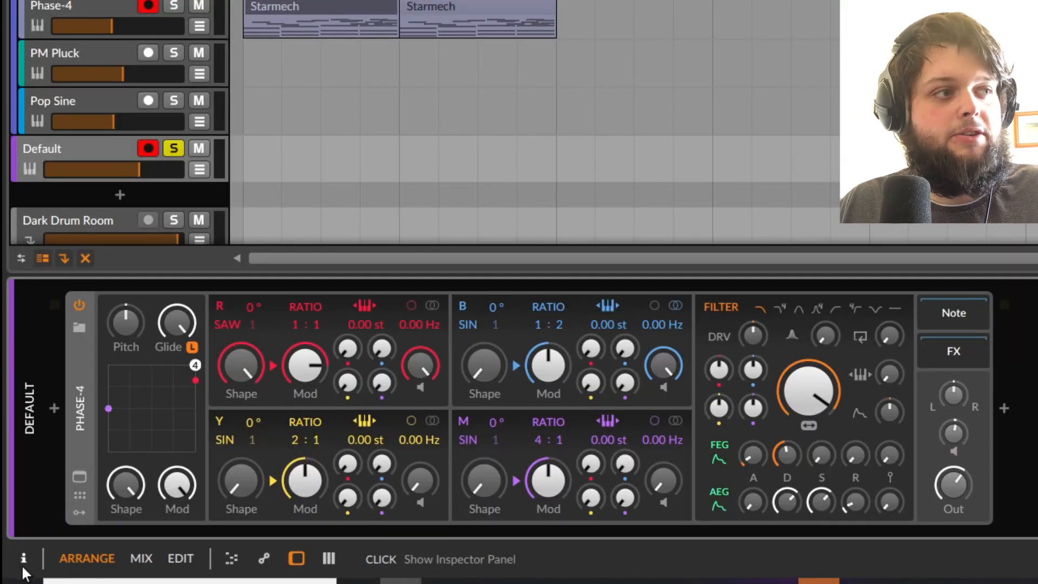
click(22, 557)
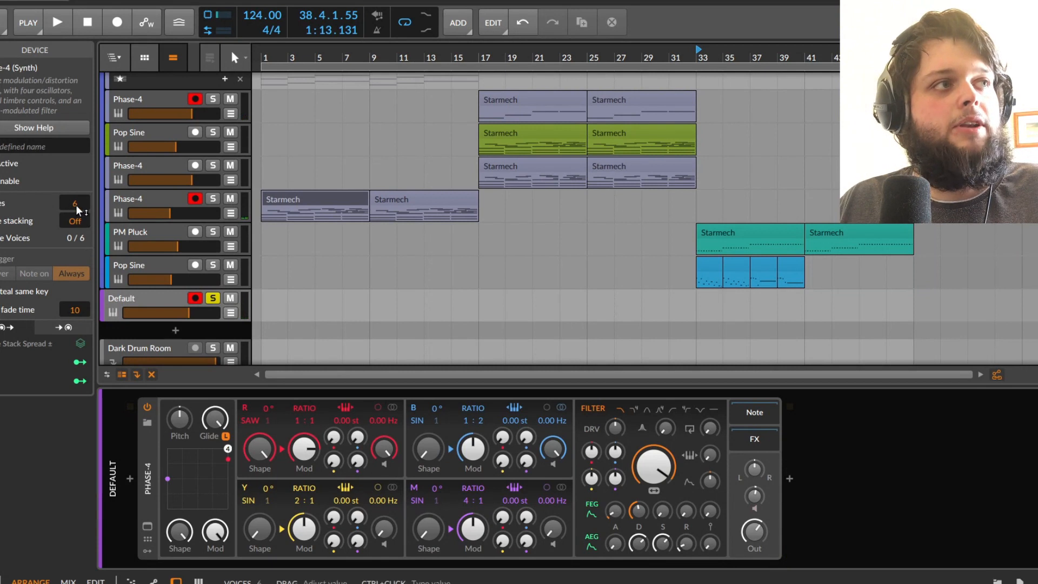
drag(78, 203, 77, 235)
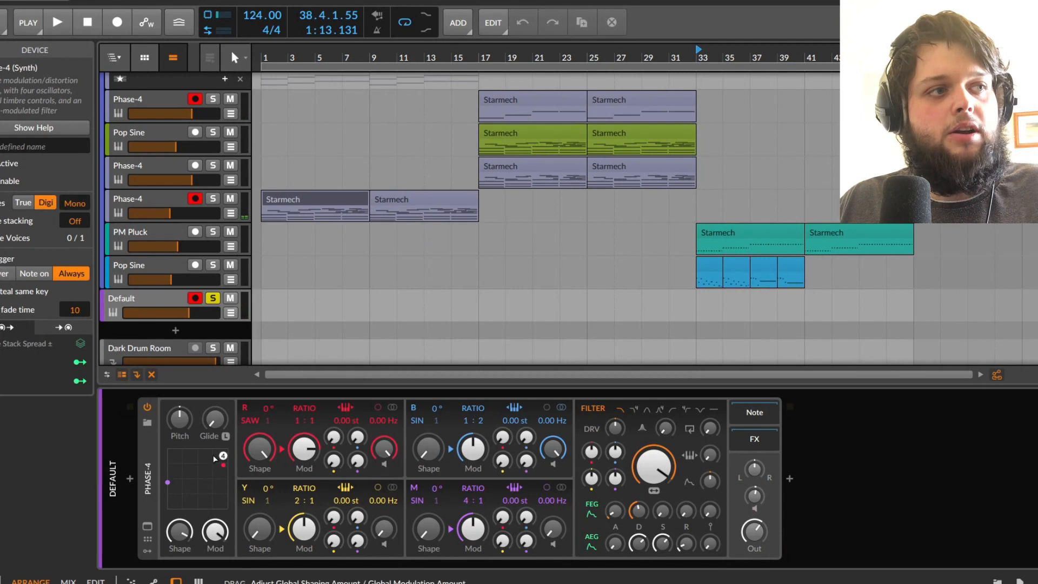
Step: Bring the global shaping and modulation amounts to full and open the synth's expanded waveform view
drag(228, 459, 277, 405)
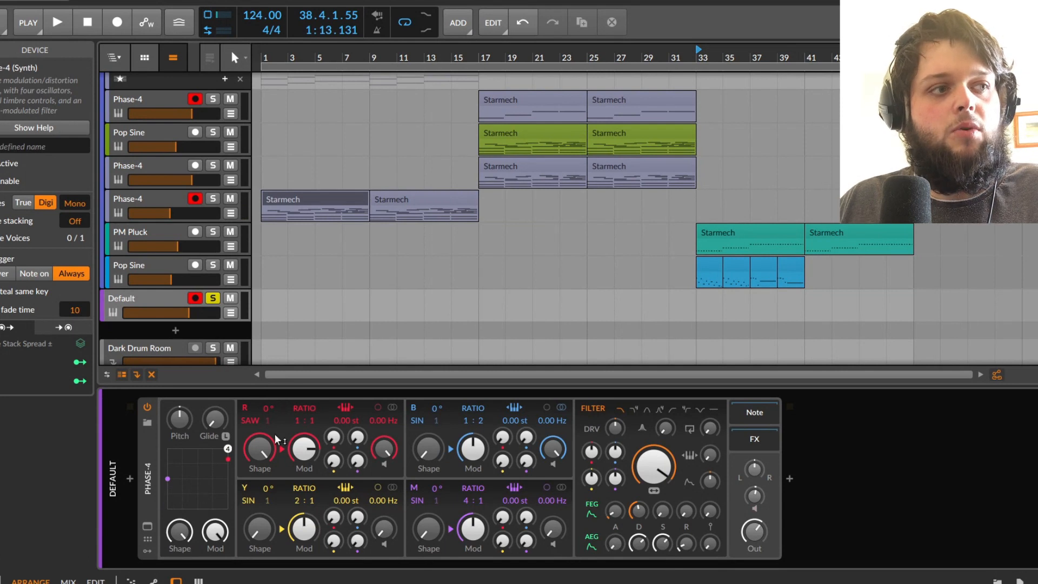
drag(180, 520, 180, 517)
click(147, 525)
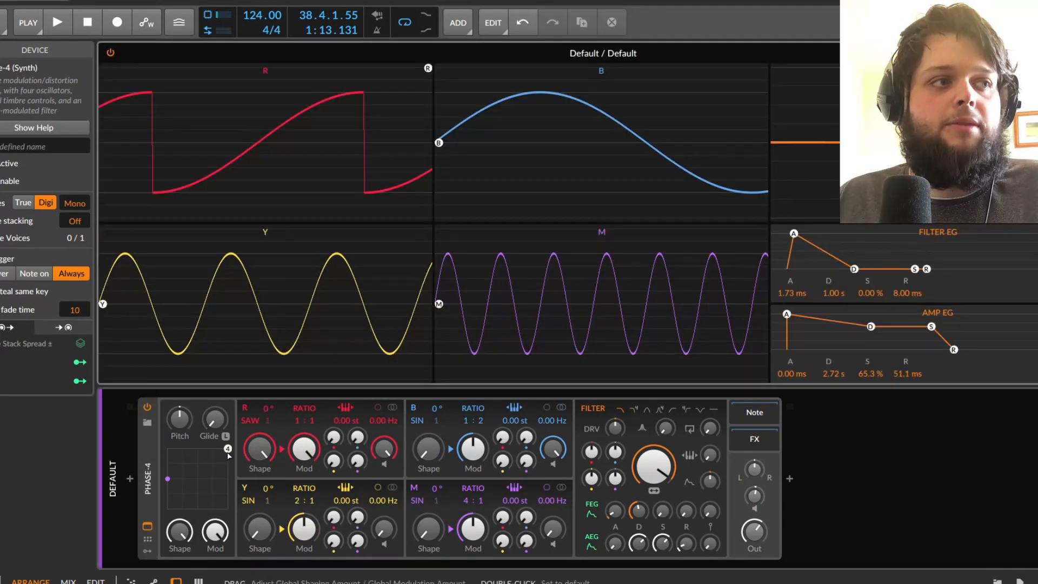
Step: Lower oscillator R's shape to around mid-range and its modulation amount to about 134 %
drag(259, 449, 198, 456)
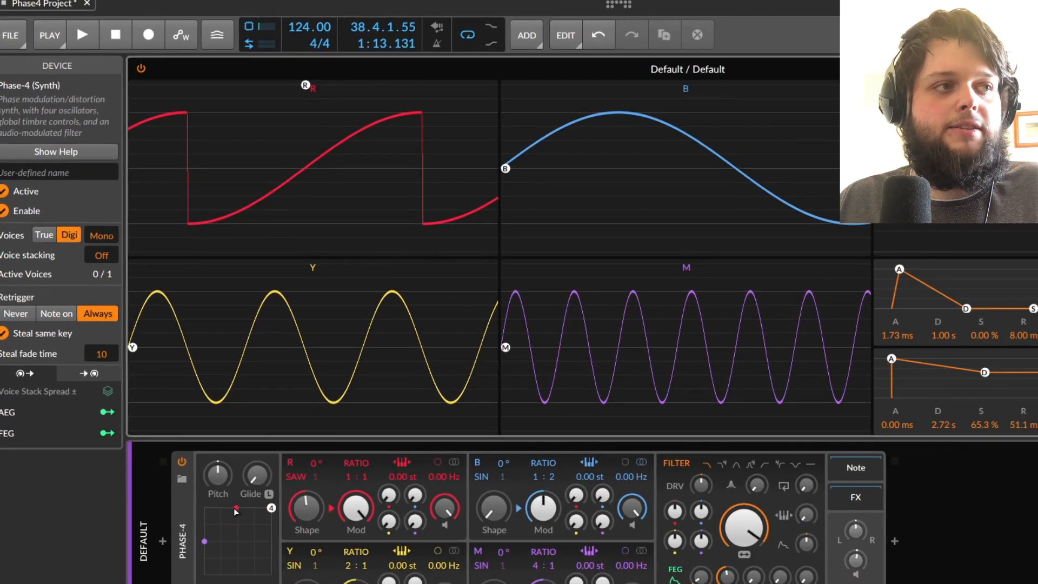
drag(236, 511, 243, 550)
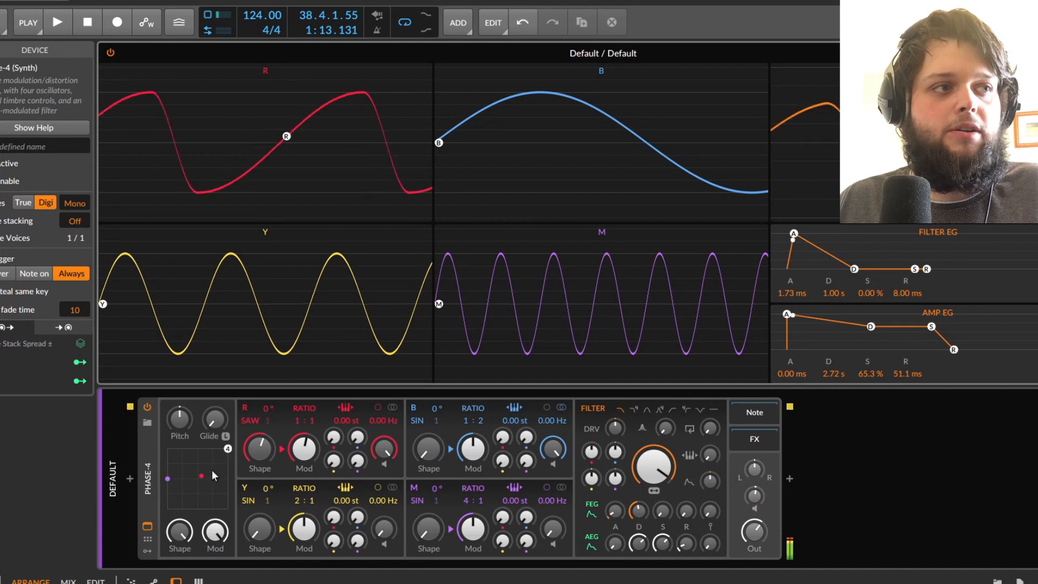
drag(202, 477, 203, 475)
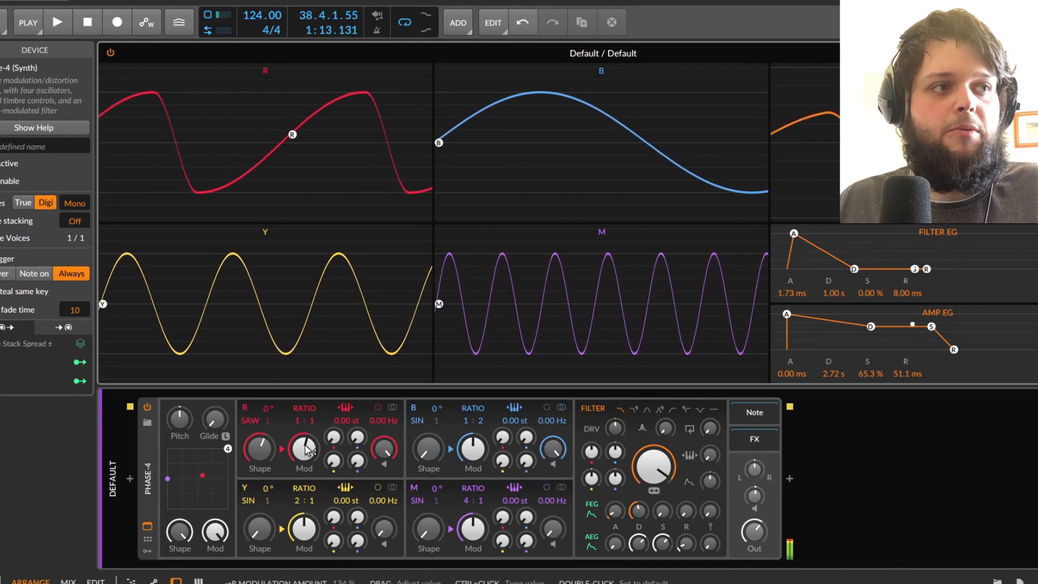
Step: Modulate oscillator R from B at a 1:1 ratio with a higher R modulation amount, and reduce B's output level to zero
drag(357, 436, 357, 426)
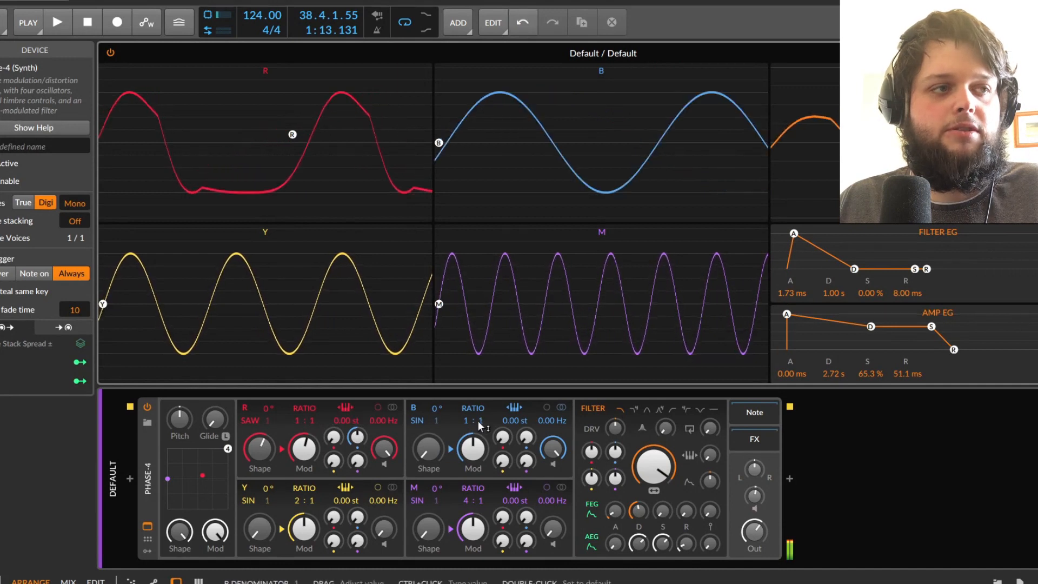
drag(303, 447, 304, 424)
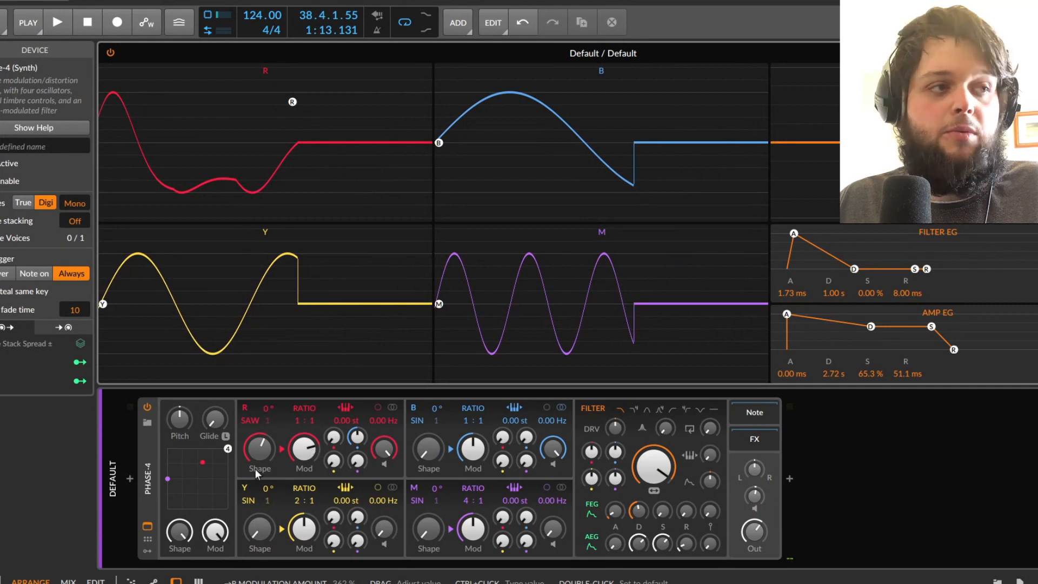
drag(553, 448, 553, 524)
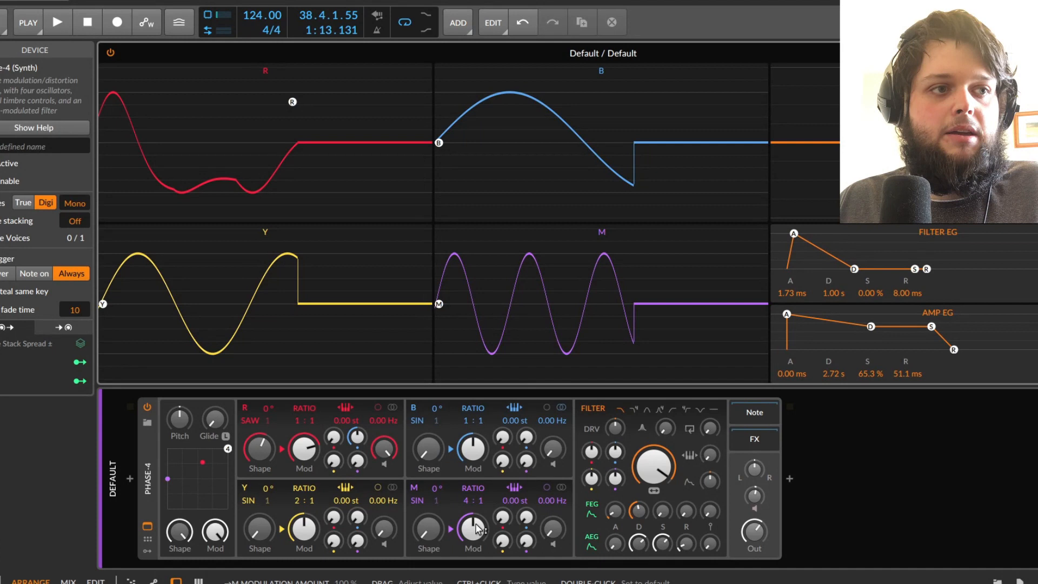
Step: Raise oscillator M's shape to a high amount and modulate oscillator R from M by about 4.44 %
drag(168, 480, 198, 472)
drag(357, 461, 357, 455)
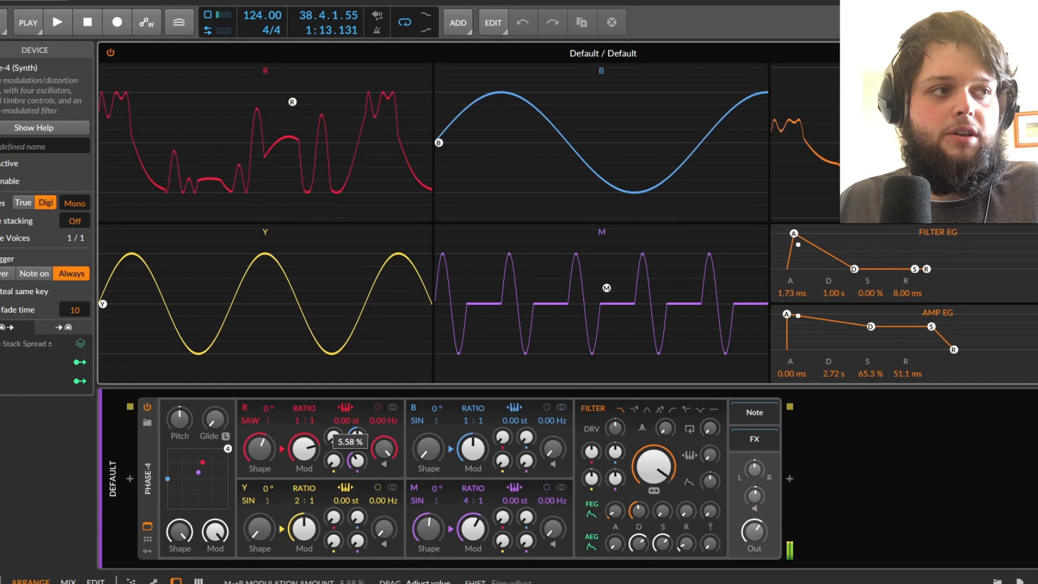
mouse_move(193, 479)
mouse_down()
mouse_move(196, 452)
mouse_move(219, 485)
mouse_up()
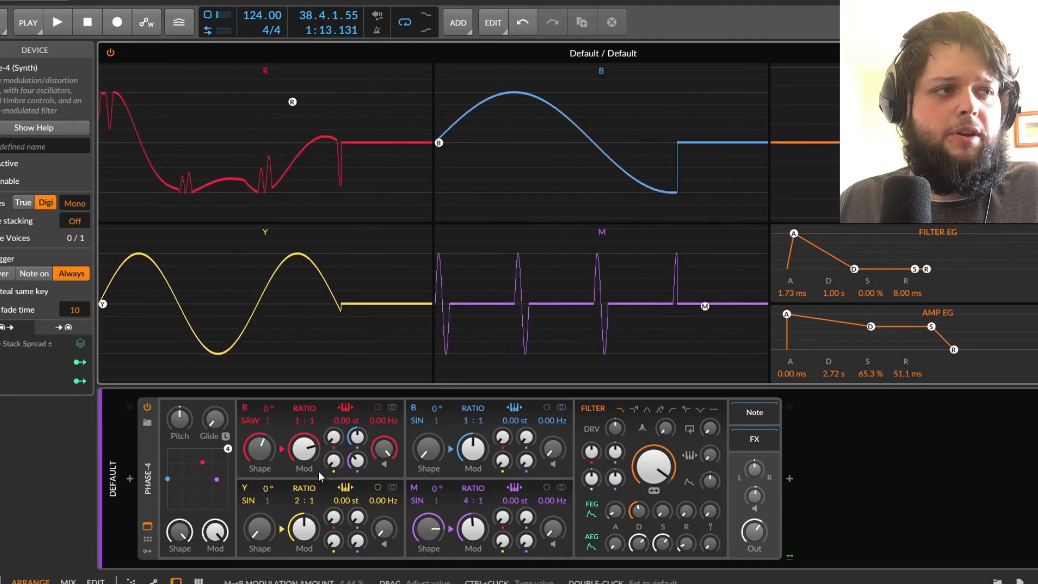
Step: Switch oscillator B to SAW with raised shape and modulation, and add modulation into it from itself and from M
drag(172, 481, 192, 487)
drag(423, 423, 424, 420)
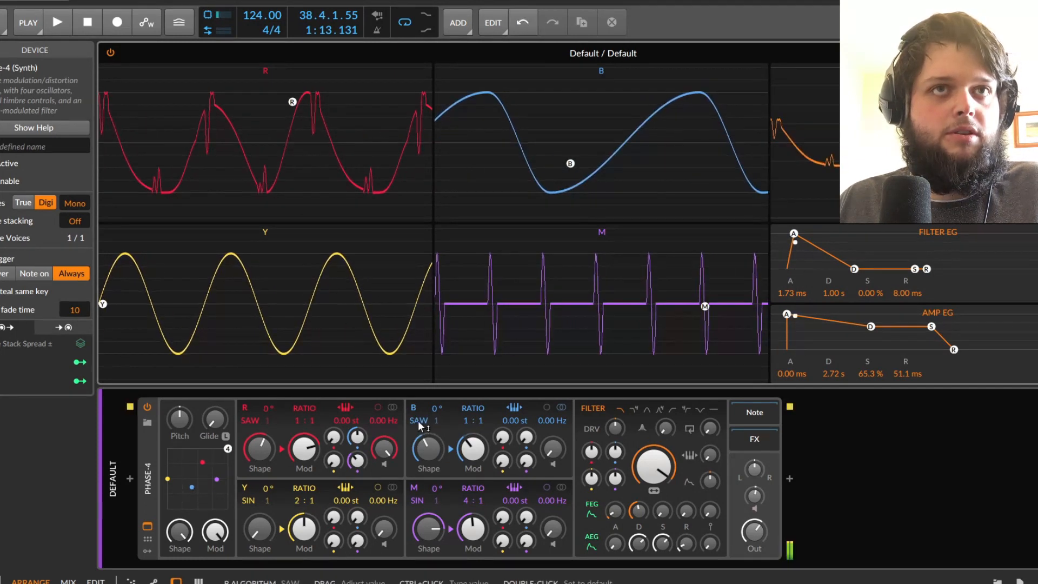
drag(191, 489, 217, 466)
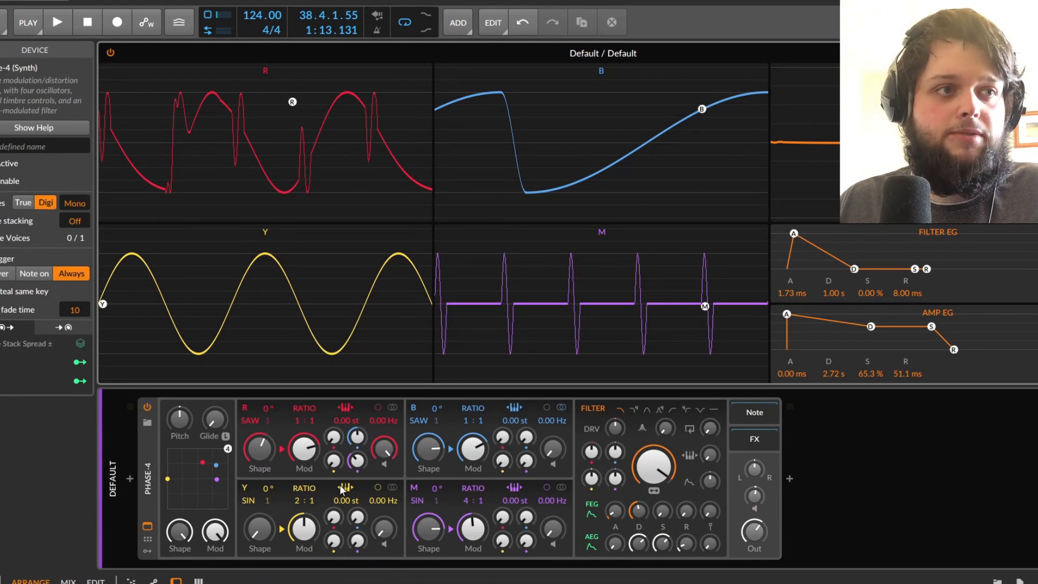
drag(525, 437, 526, 455)
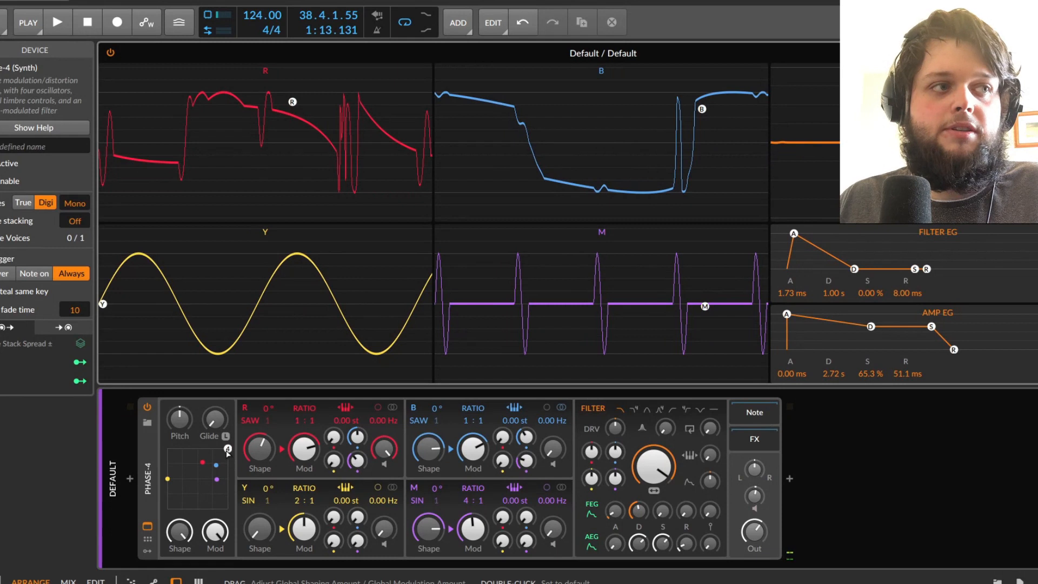
Step: Sweep the global shaping and modulation amounts together to hear their effect, and return both to full
mouse_move(229, 449)
mouse_down()
mouse_move(200, 473)
mouse_move(238, 442)
mouse_up()
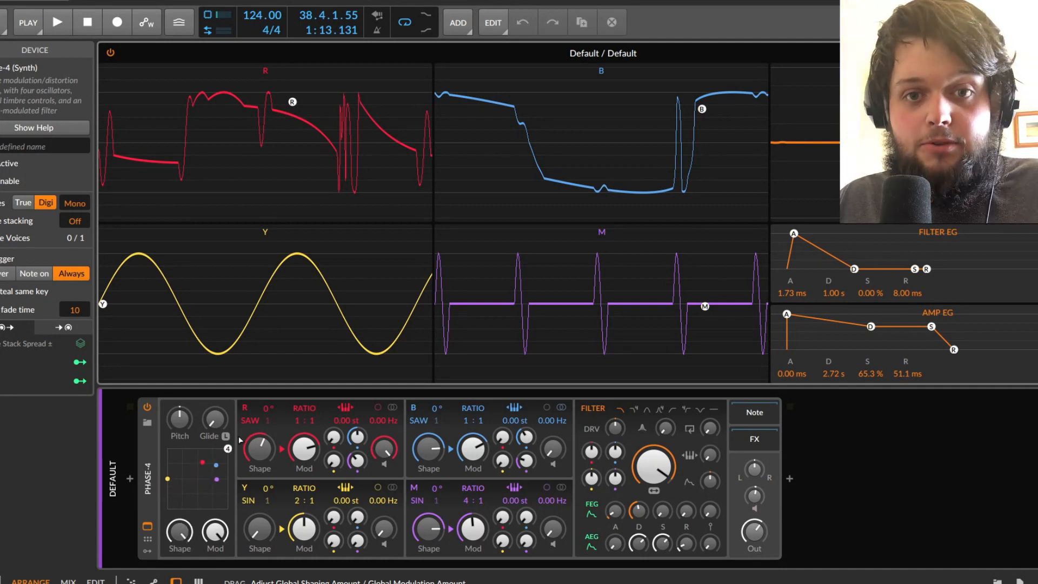
mouse_move(239, 440)
mouse_down()
mouse_move(162, 502)
mouse_move(192, 454)
mouse_move(170, 495)
mouse_move(183, 419)
mouse_move(191, 448)
mouse_move(168, 500)
mouse_move(229, 447)
mouse_up()
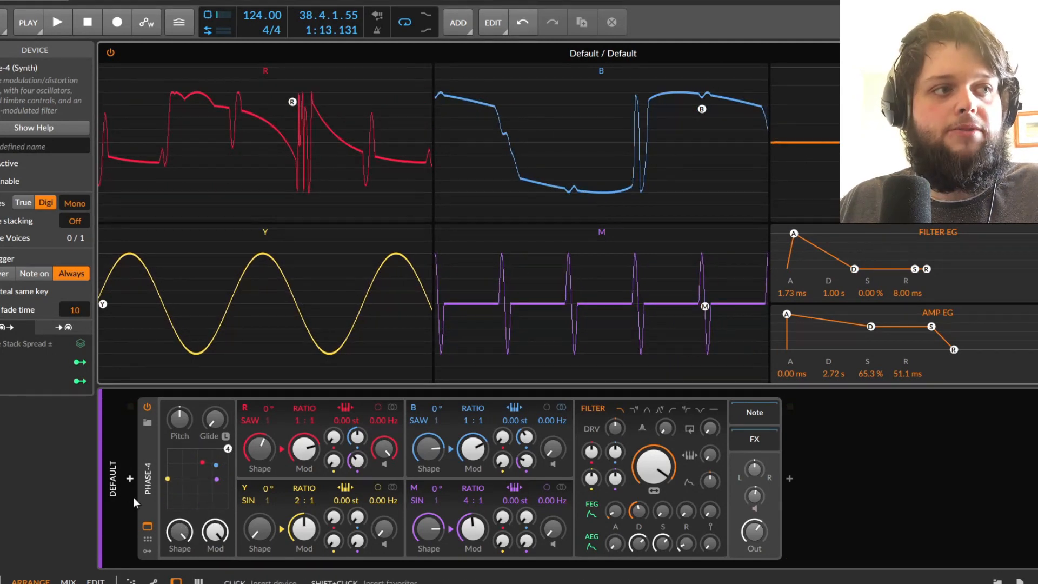
mouse_move(227, 450)
mouse_down()
mouse_move(192, 480)
mouse_move(187, 471)
mouse_move(227, 450)
mouse_up()
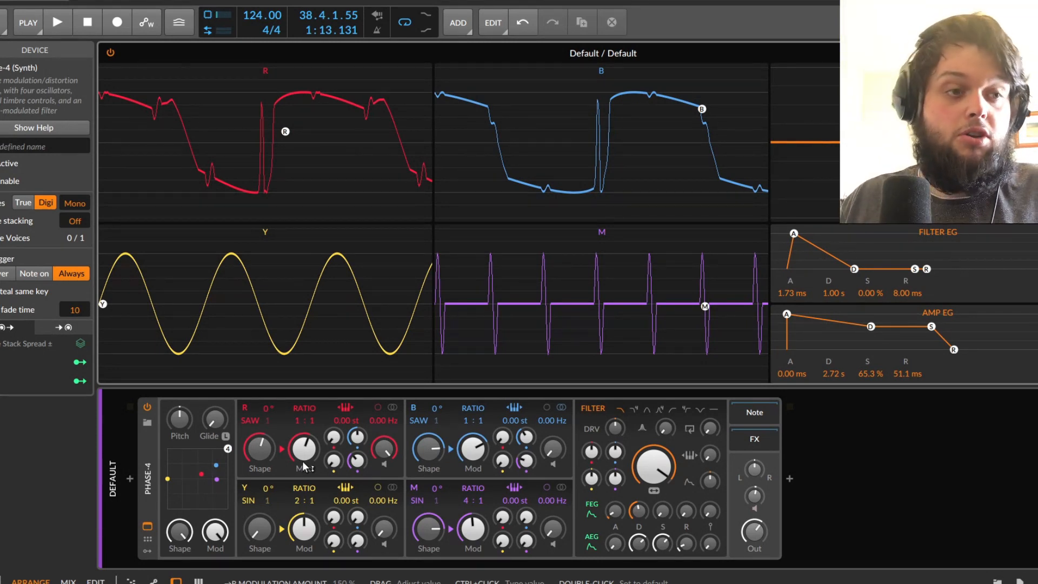
Step: Lower and restore the global Shape and Mod amounts individually to compare their effect on the sound
drag(180, 532, 180, 581)
drag(213, 532, 213, 582)
double_click(214, 532)
drag(181, 532, 181, 478)
drag(214, 533, 214, 582)
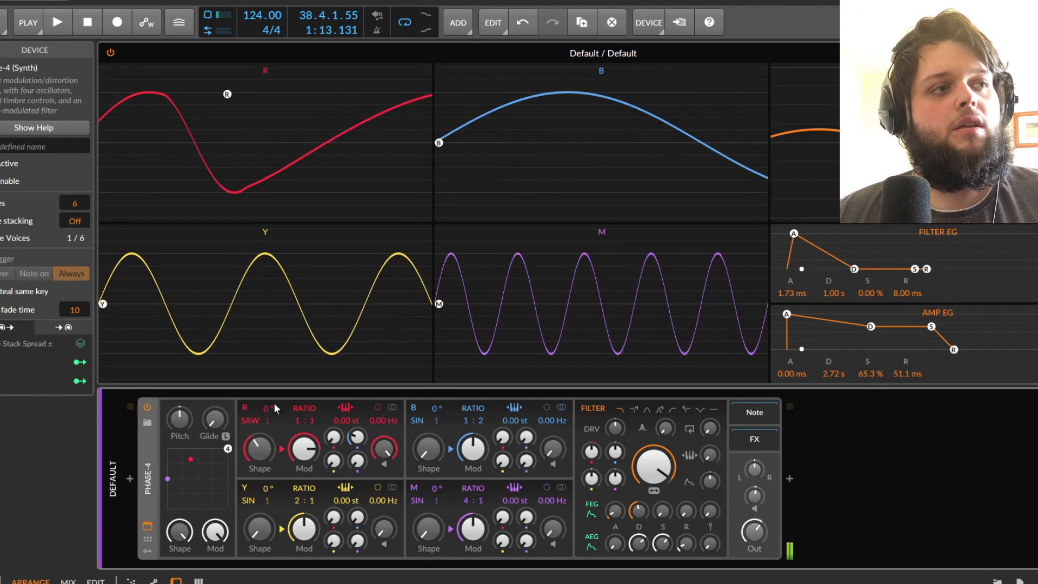
Step: Set oscillator B's ratio to 1:1 and turn oscillator R's modulation down to zero, leaving R on the SAW algorithm
drag(480, 422, 470, 451)
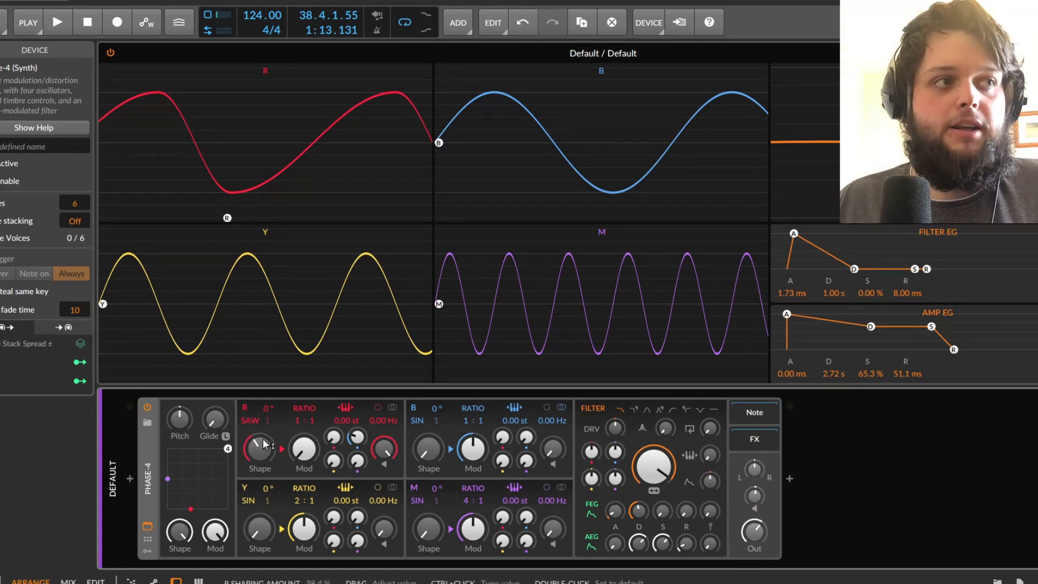
mouse_move(250, 420)
mouse_down()
mouse_move(251, 401)
mouse_move(250, 423)
mouse_up()
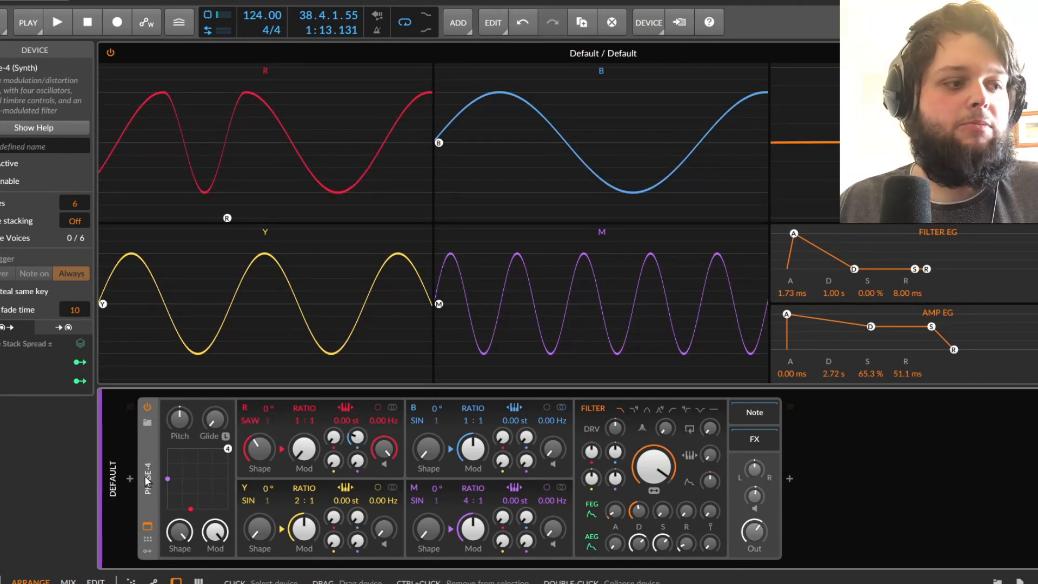
Step: Open the Phase-4 help view, examine the descriptions of the red oscillator's tone and pitch sections, and close it
key(F1)
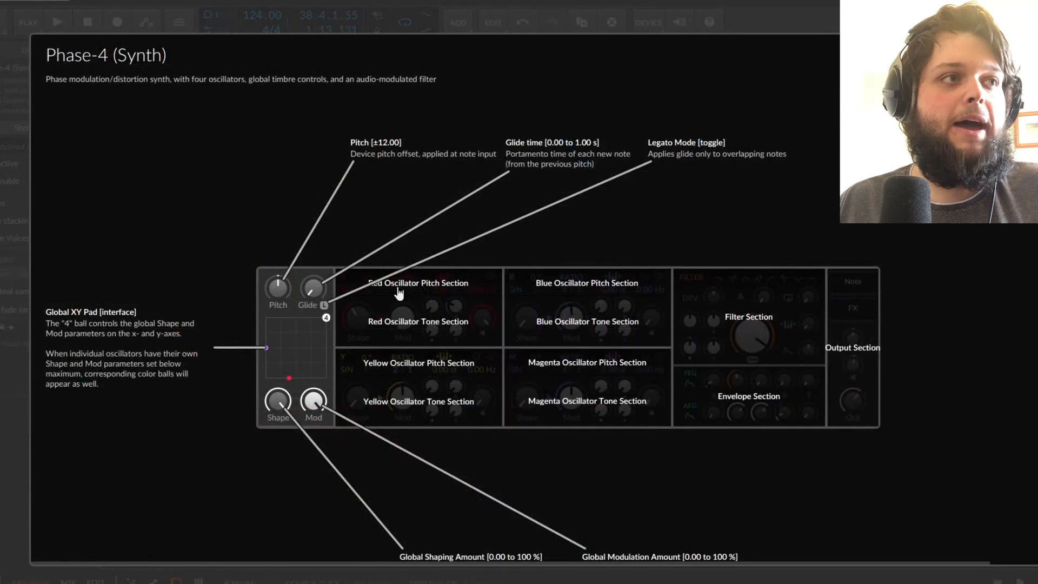
click(394, 327)
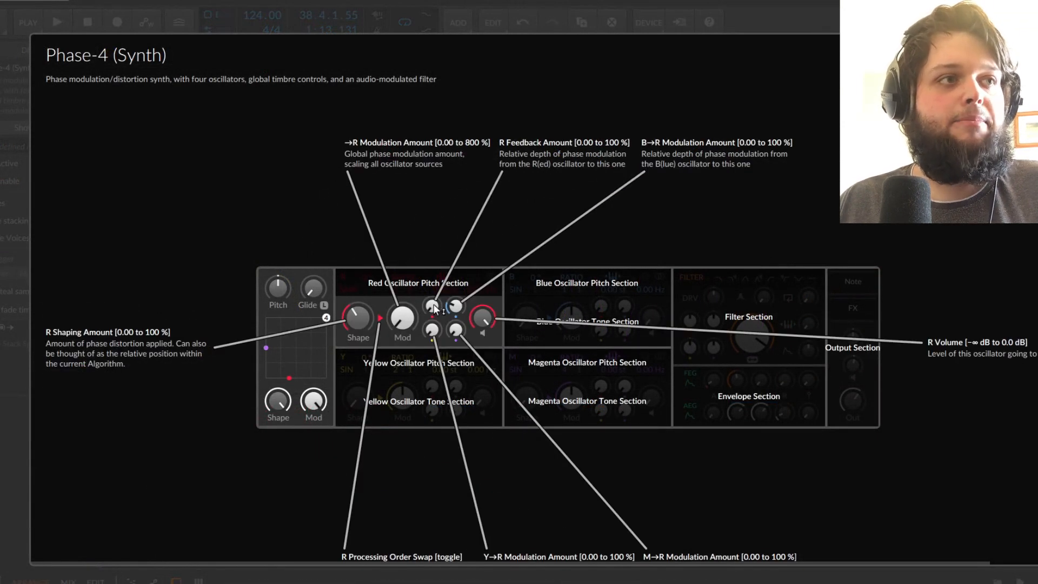
click(351, 289)
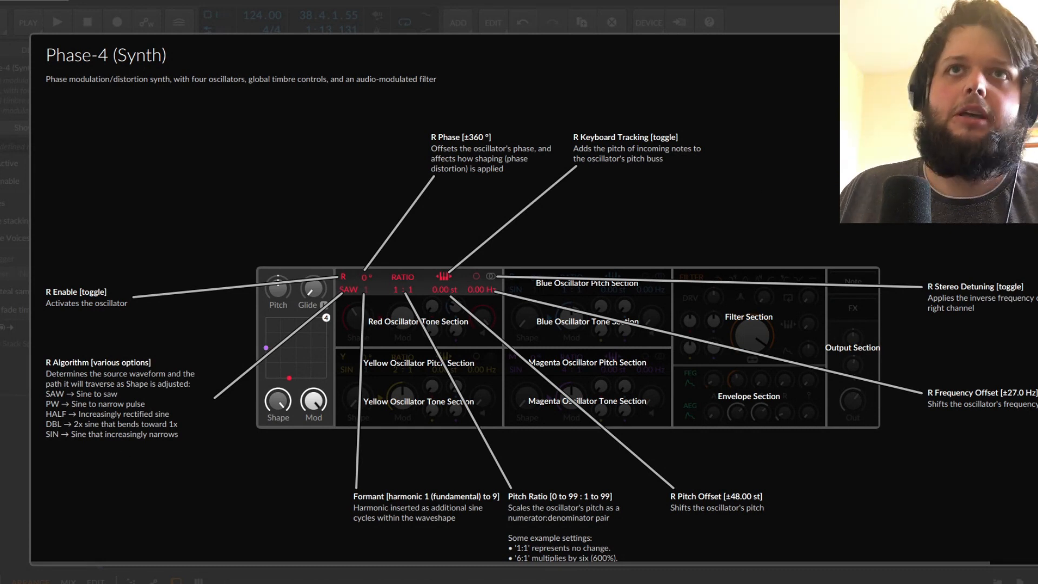
key(Escape)
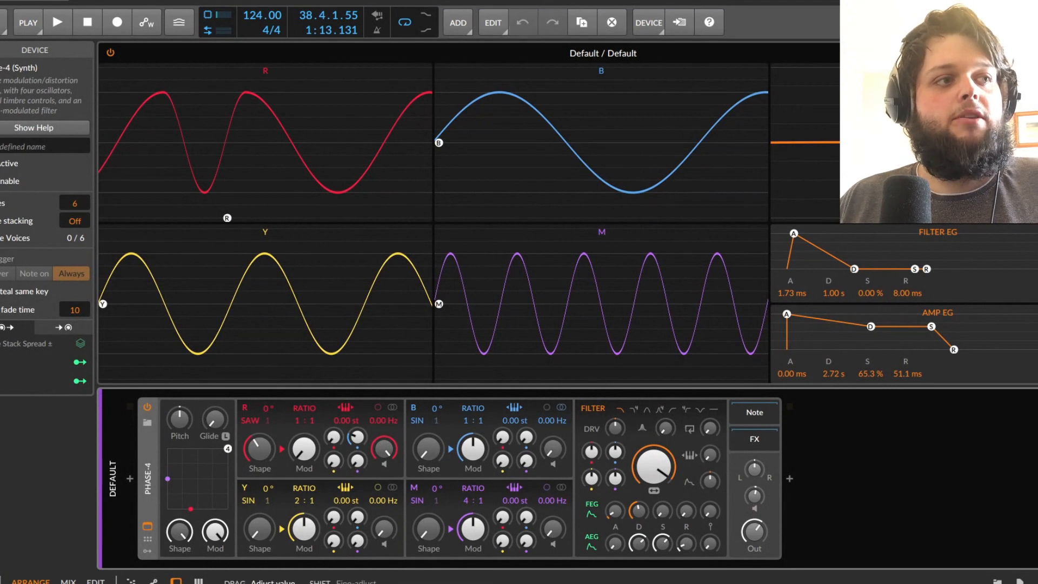
Step: Sweep oscillator R's shape up and down on the SAW algorithm and leave the shape at zero
drag(258, 448, 258, 480)
mouse_move(248, 423)
mouse_down()
mouse_move(248, 403)
mouse_move(246, 423)
mouse_up()
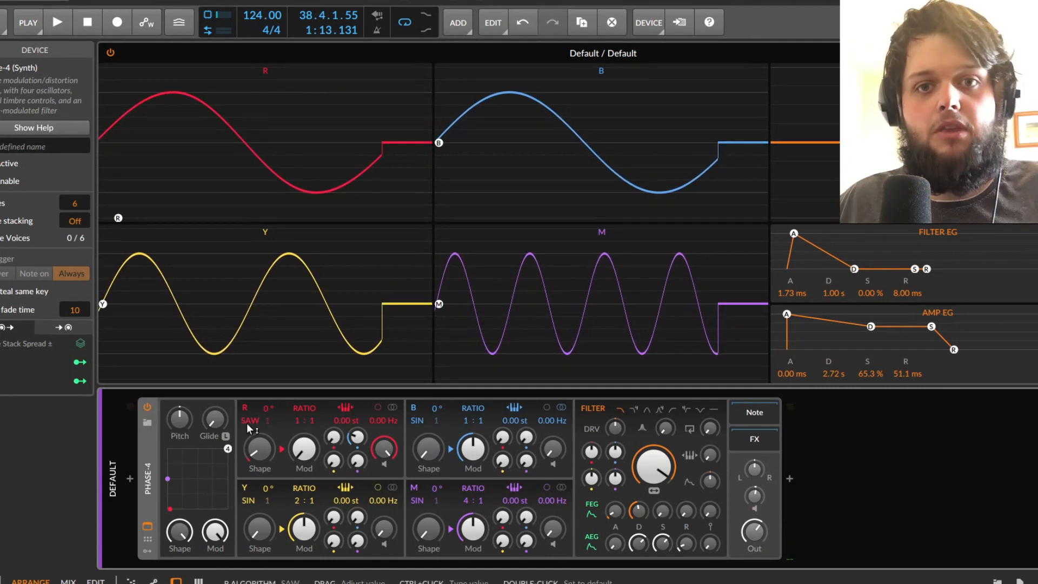
drag(262, 454, 263, 450)
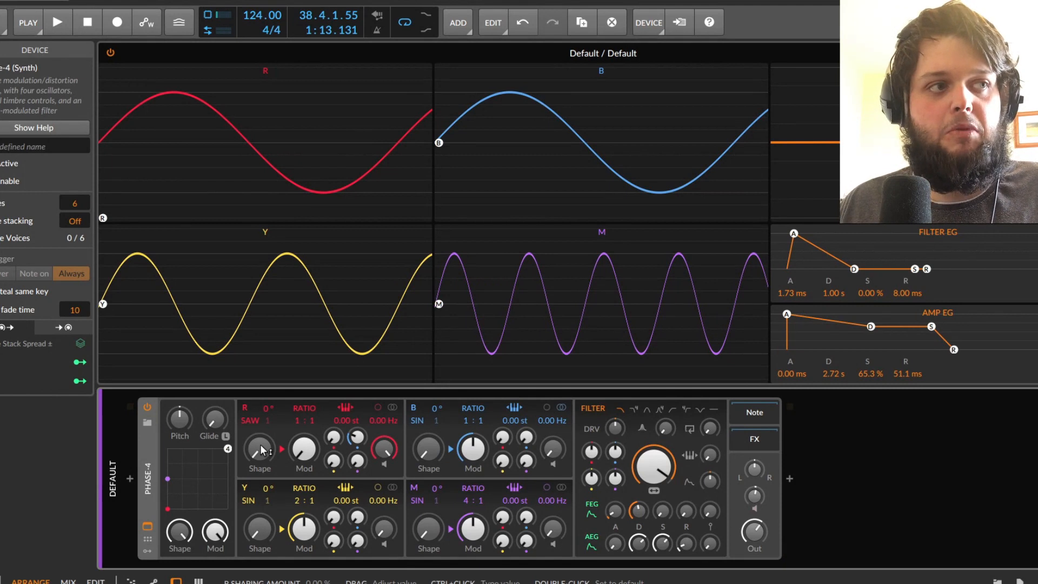
drag(258, 464, 258, 427)
drag(259, 463, 258, 501)
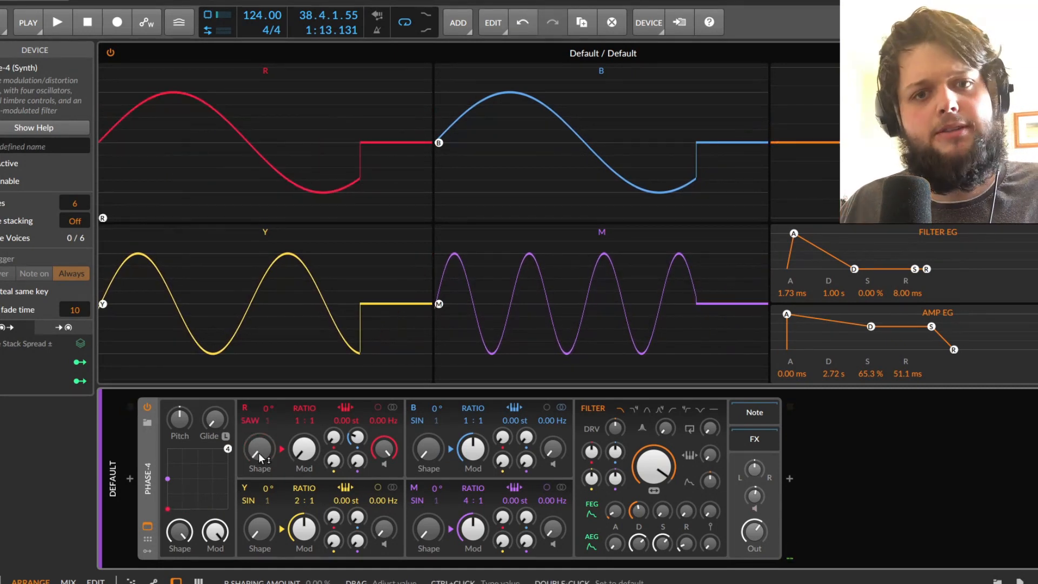
Step: Switch oscillator R to the PW algorithm, sweep its shape upward, and reset the shape to 0.00 %
click(251, 421)
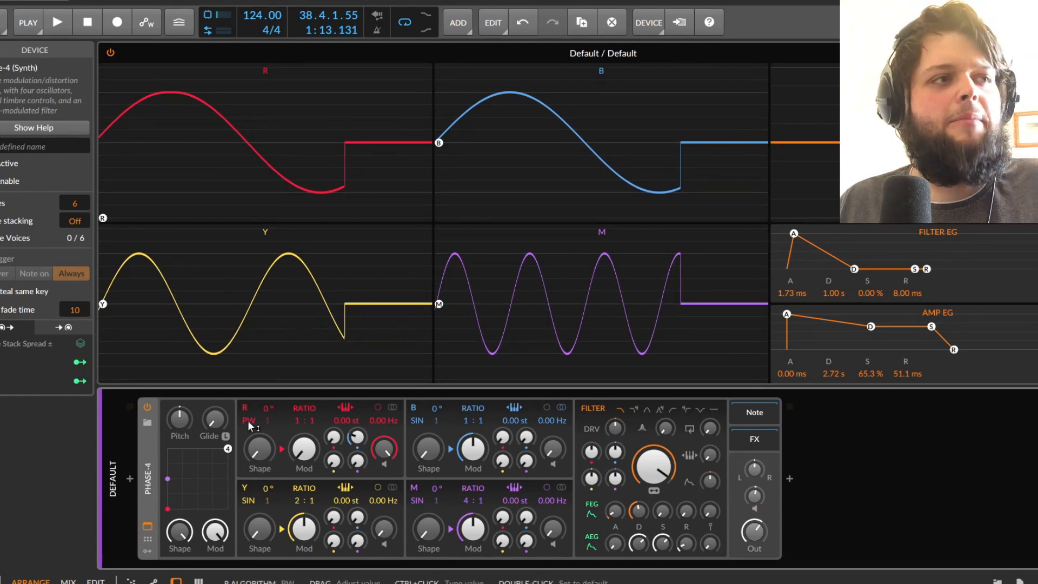
click(257, 451)
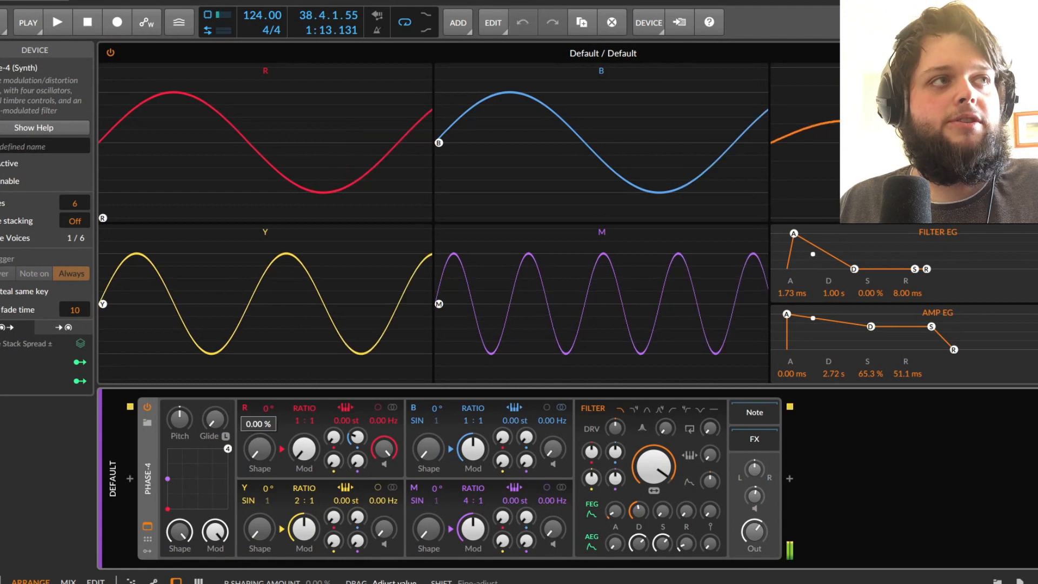
drag(257, 454, 258, 400)
double_click(260, 453)
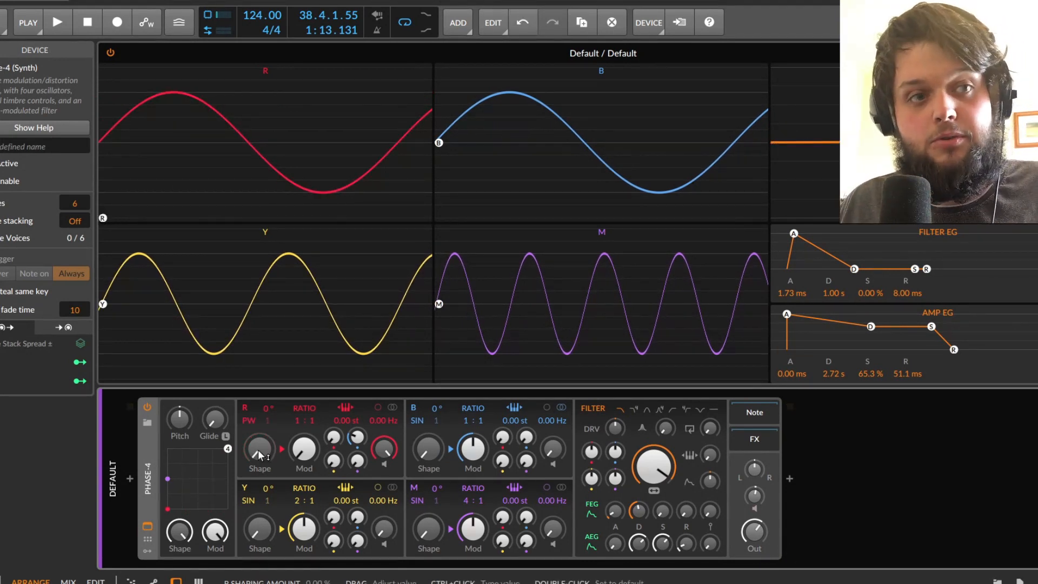
Step: Switch oscillator R to the HALF algorithm, raise its shape well past halfway, and return it to zero
mouse_move(259, 455)
mouse_down()
mouse_move(249, 389)
mouse_move(261, 456)
mouse_up()
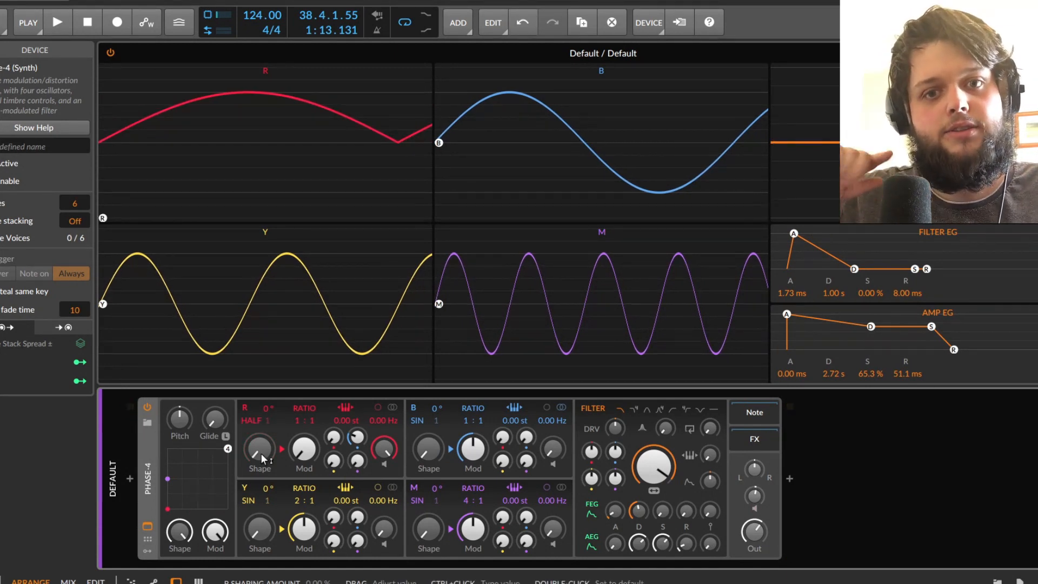
drag(264, 458, 263, 436)
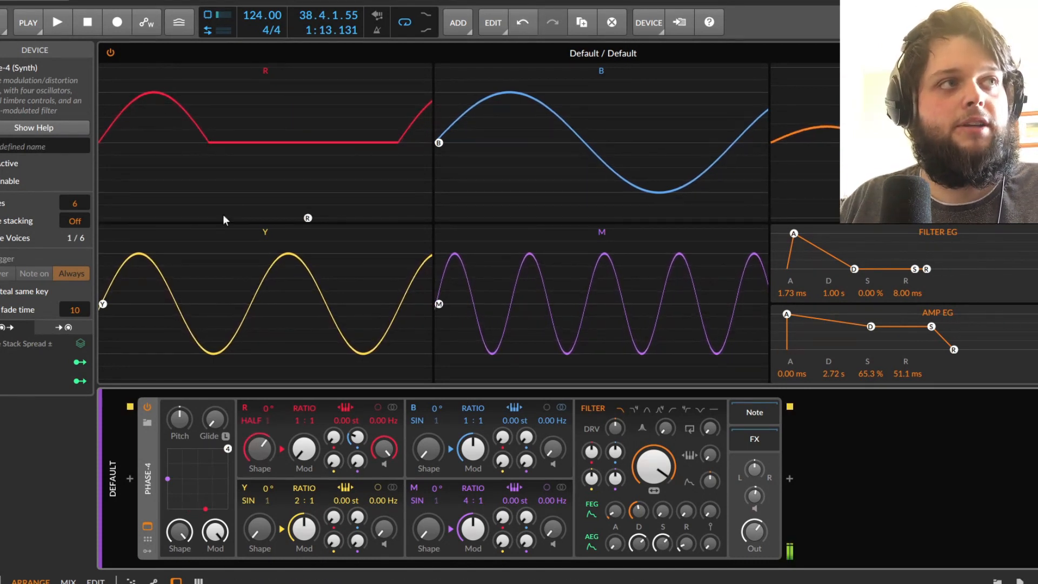
mouse_move(259, 449)
mouse_down()
mouse_move(259, 435)
mouse_move(259, 462)
mouse_up()
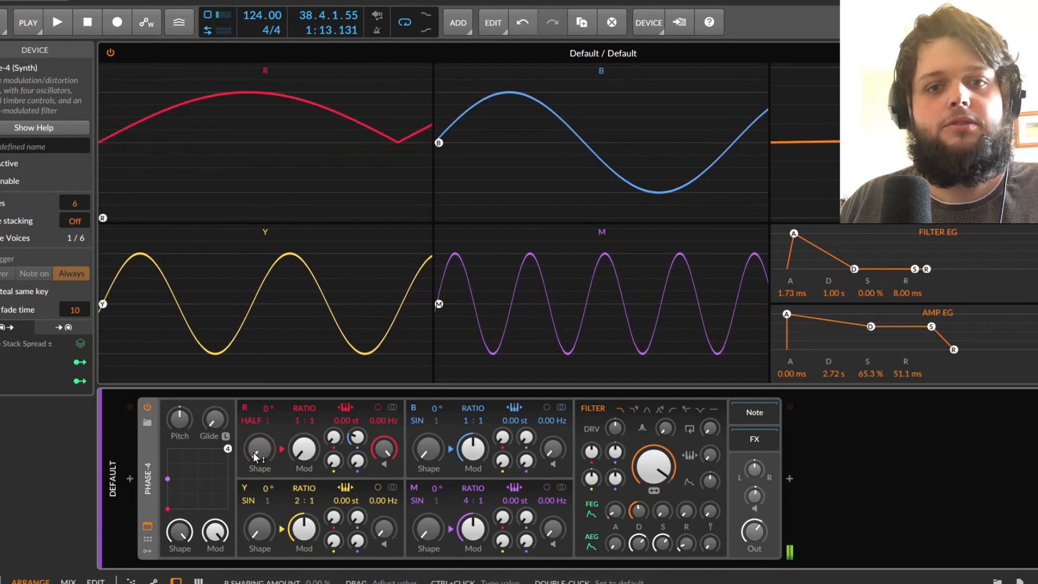
Step: Switch oscillator R to DBL and sweep its shape, and do the same with the SIN algorithm
click(253, 425)
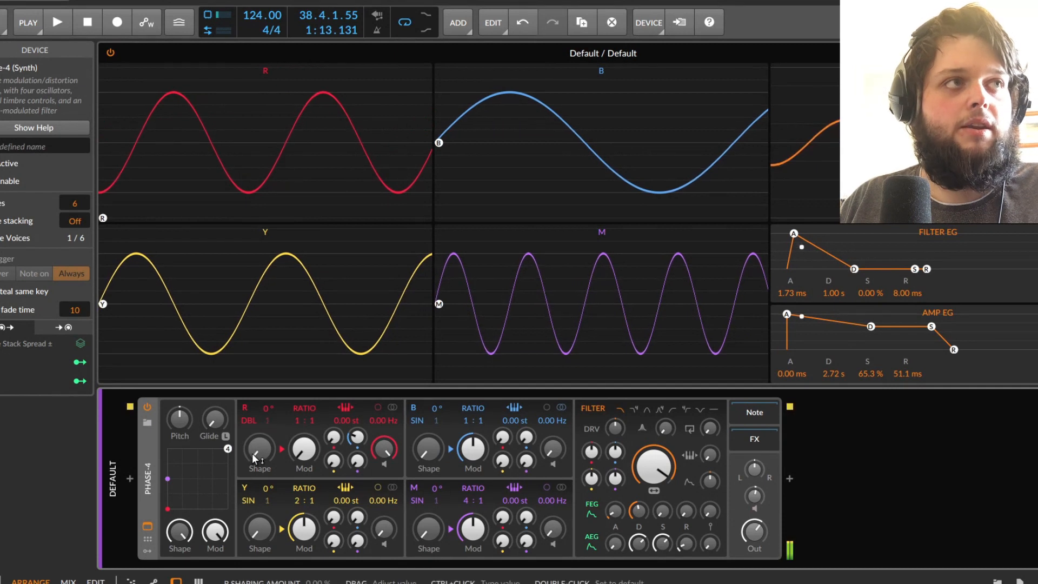
mouse_move(258, 453)
mouse_down()
mouse_move(258, 400)
mouse_move(259, 456)
mouse_up()
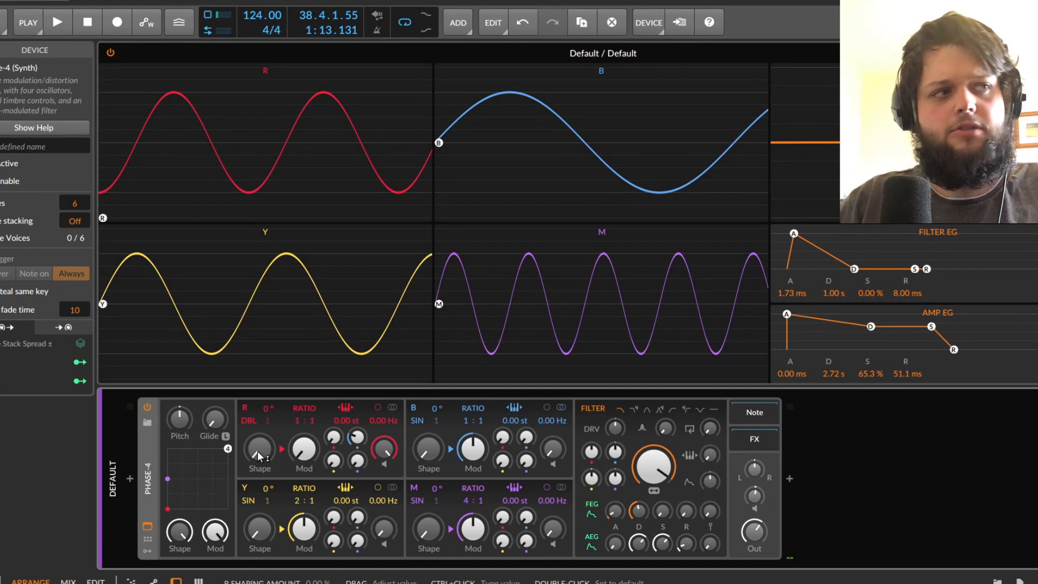
mouse_move(260, 456)
mouse_down()
mouse_move(260, 402)
mouse_move(260, 453)
mouse_up()
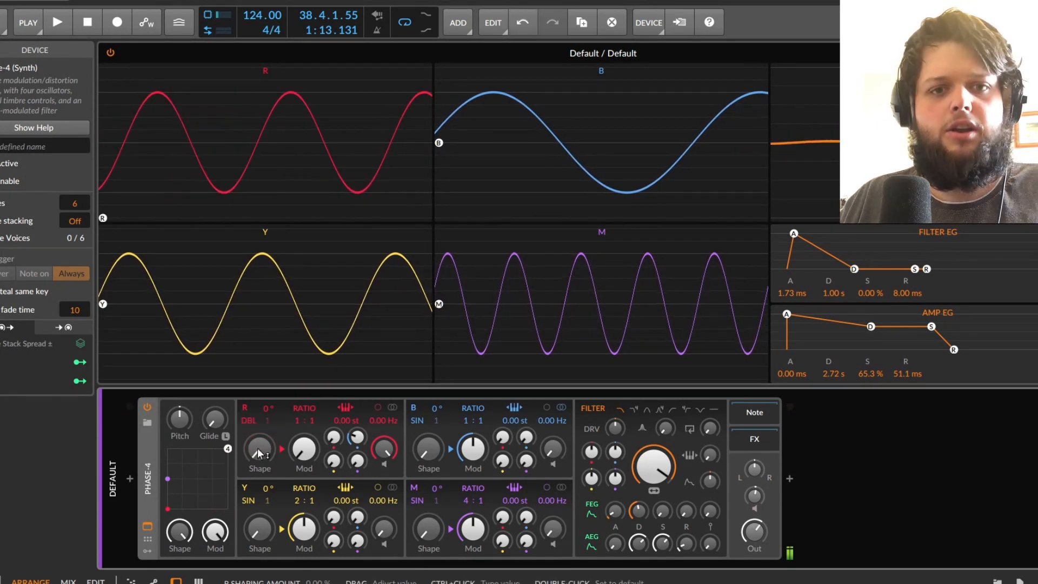
drag(248, 417, 262, 454)
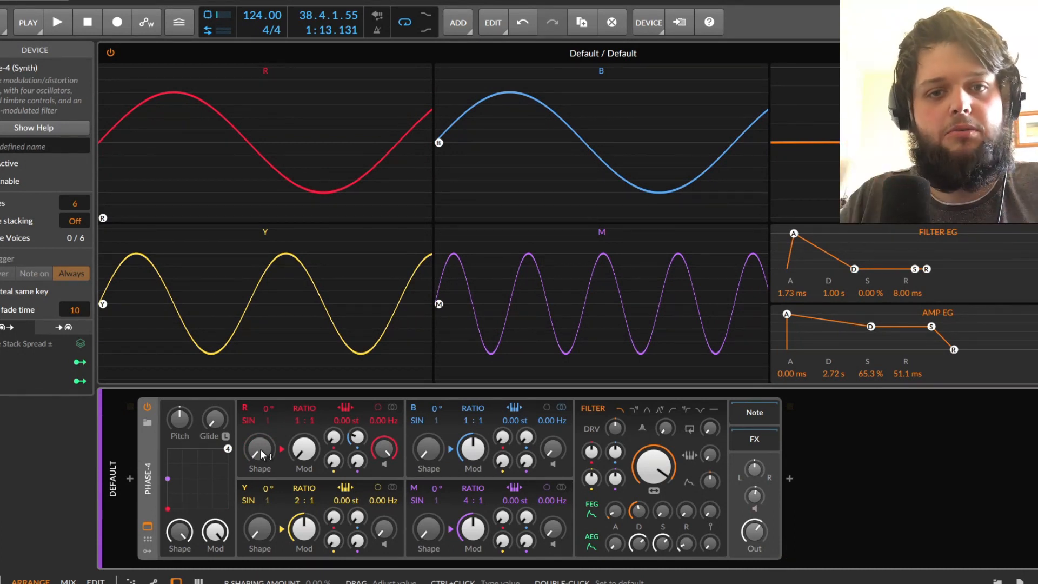
mouse_move(263, 461)
mouse_down()
mouse_move(263, 374)
mouse_move(263, 458)
mouse_up()
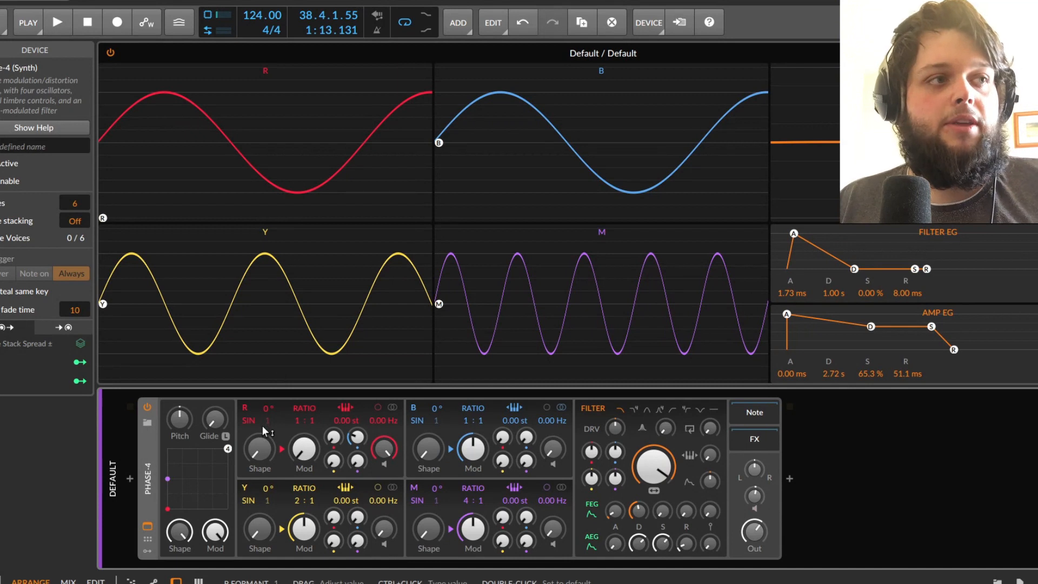
Step: Raise oscillator R's shape to about half and offset its phase to 94° and on to 299°
drag(267, 420, 269, 374)
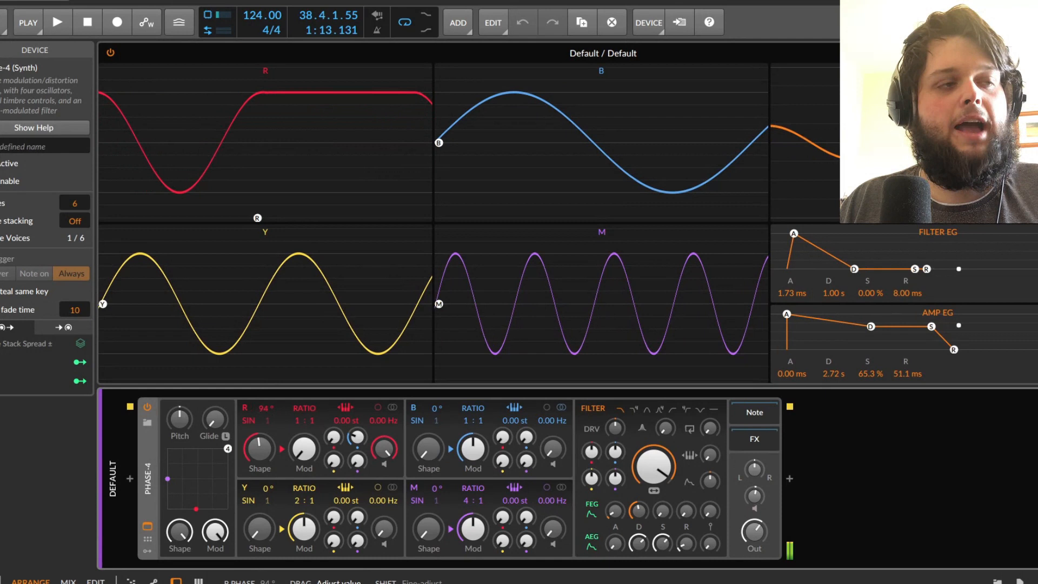
mouse_move(259, 447)
mouse_down()
mouse_move(259, 470)
mouse_move(260, 417)
mouse_move(259, 449)
mouse_move(260, 439)
mouse_move(283, 436)
mouse_move(258, 403)
mouse_move(258, 381)
mouse_move(266, 453)
mouse_up()
mouse_move(263, 413)
mouse_down()
mouse_move(264, 456)
mouse_move(264, 410)
mouse_up()
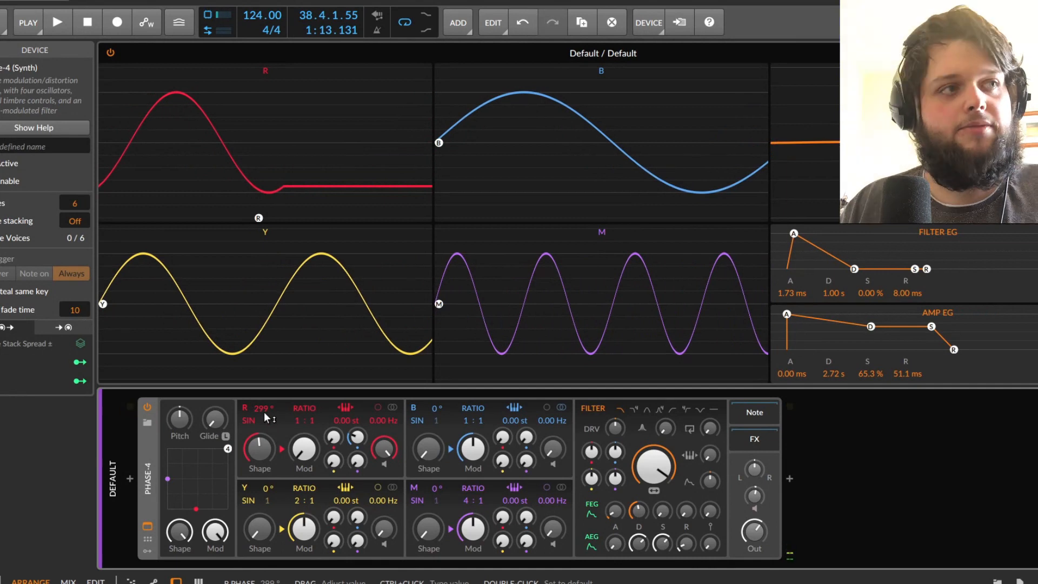
Step: Switch oscillator R to DBL, try a high shape with a 285° phase offset, and reset both phase and shape to zero
drag(249, 421, 267, 484)
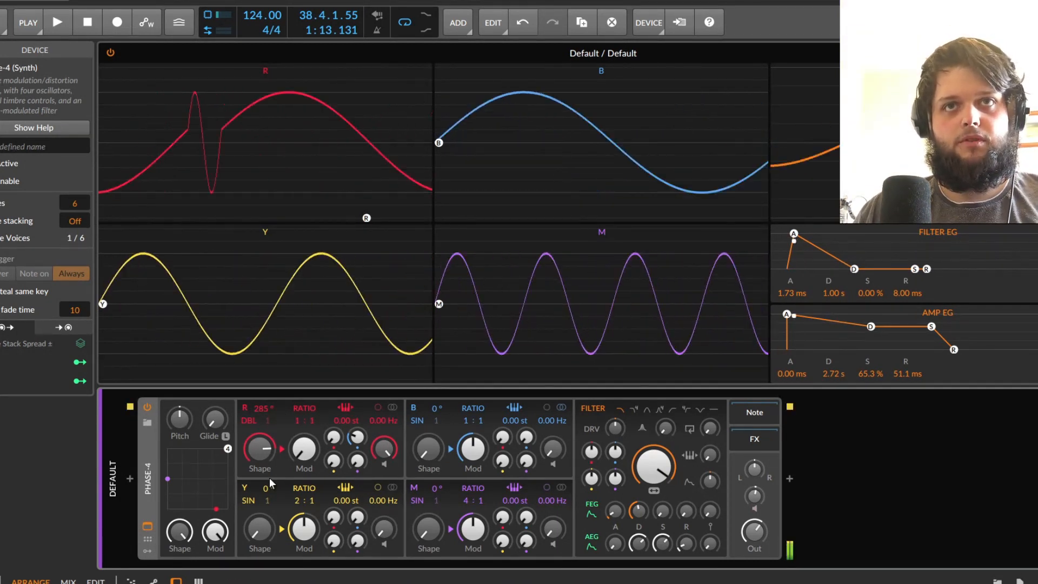
double_click(261, 411)
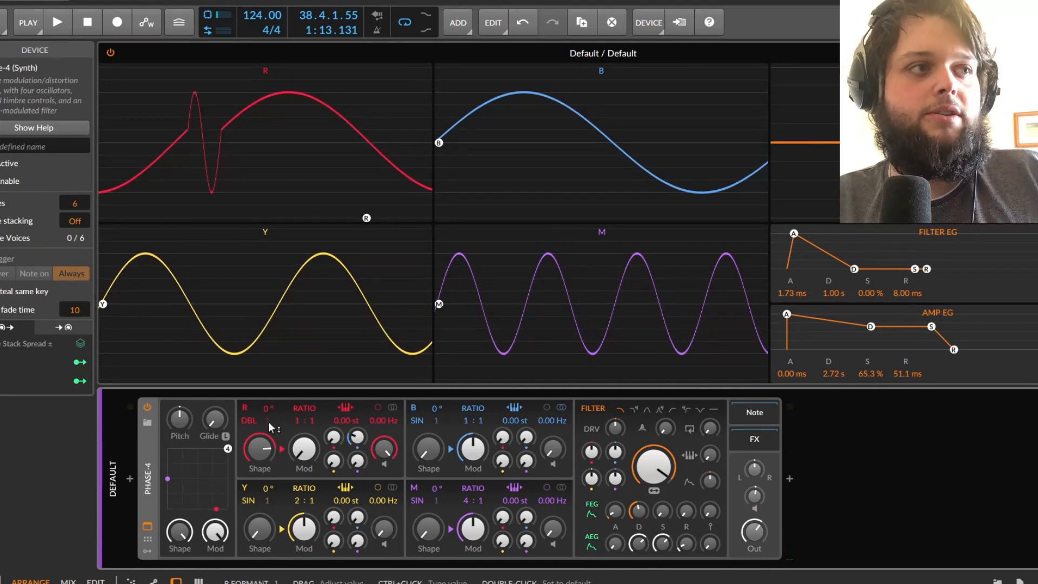
drag(283, 447, 284, 427)
double_click(258, 448)
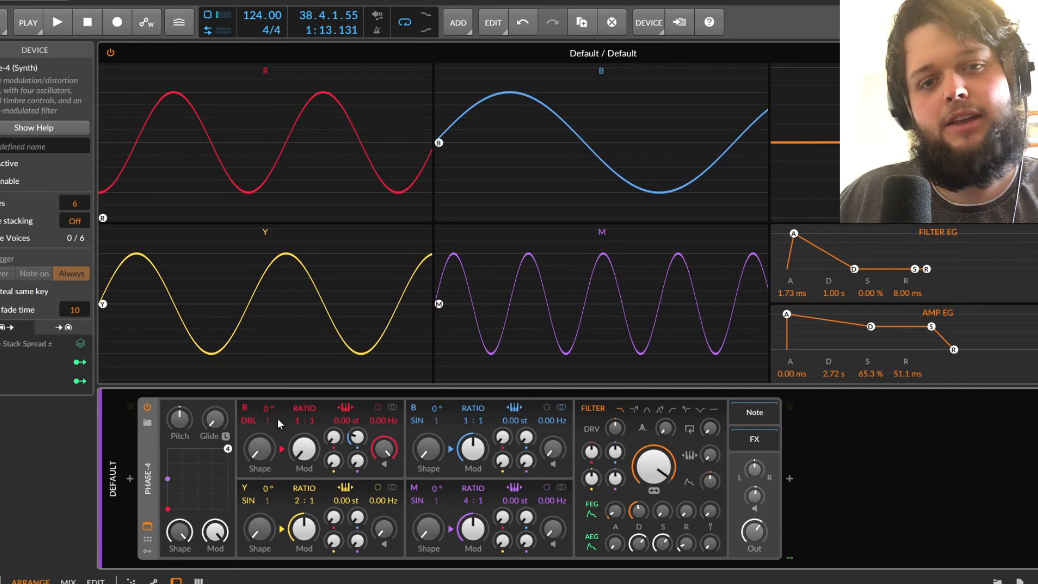
Step: Raise oscillator R's formant to 9 and switch its algorithm to SAW
drag(268, 421, 267, 371)
drag(251, 421, 251, 395)
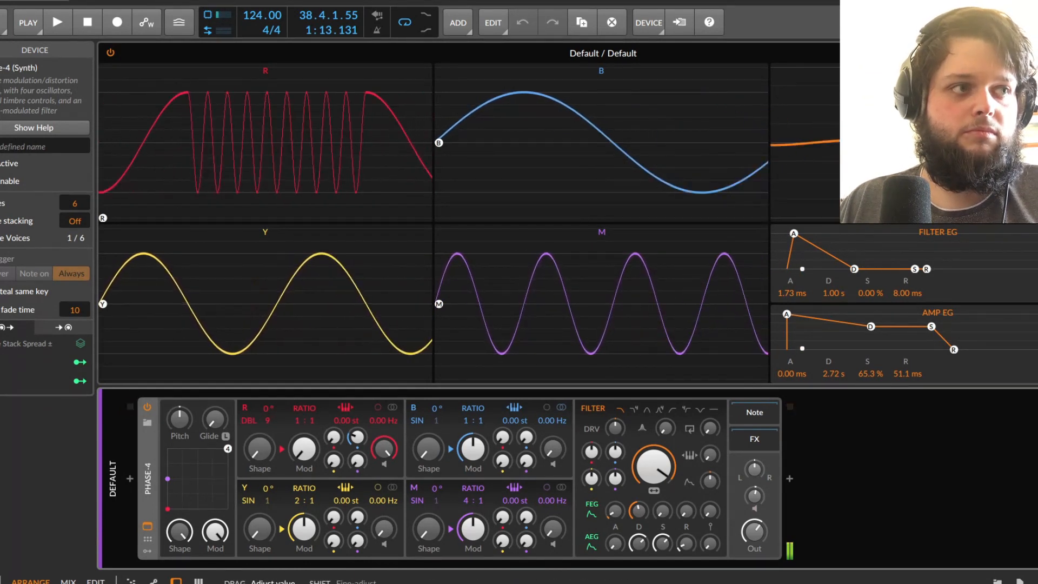
drag(249, 419, 248, 427)
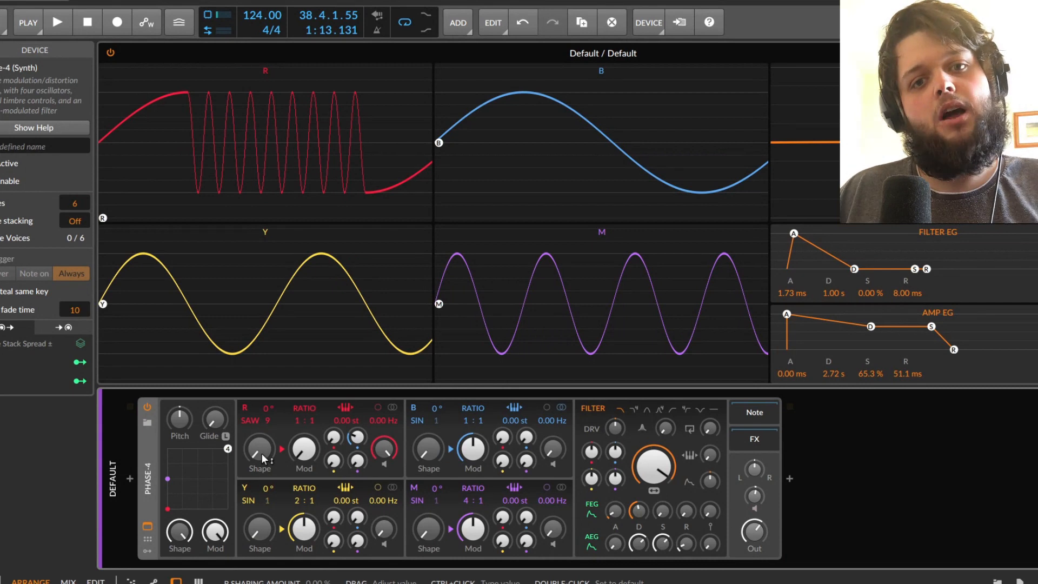
Step: Sweep oscillator R's shape at formant 9, and finish on the DBL algorithm with the shape at zero
mouse_move(261, 453)
mouse_down()
mouse_move(262, 417)
mouse_move(262, 435)
mouse_up()
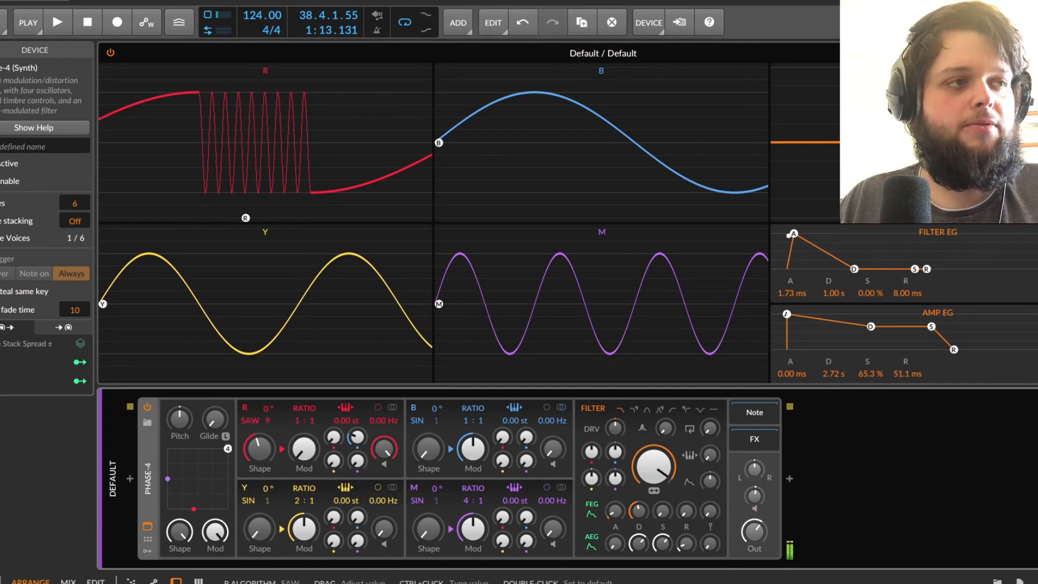
drag(260, 448, 251, 405)
mouse_move(258, 446)
mouse_down()
mouse_move(258, 514)
mouse_move(257, 410)
mouse_move(261, 443)
mouse_up()
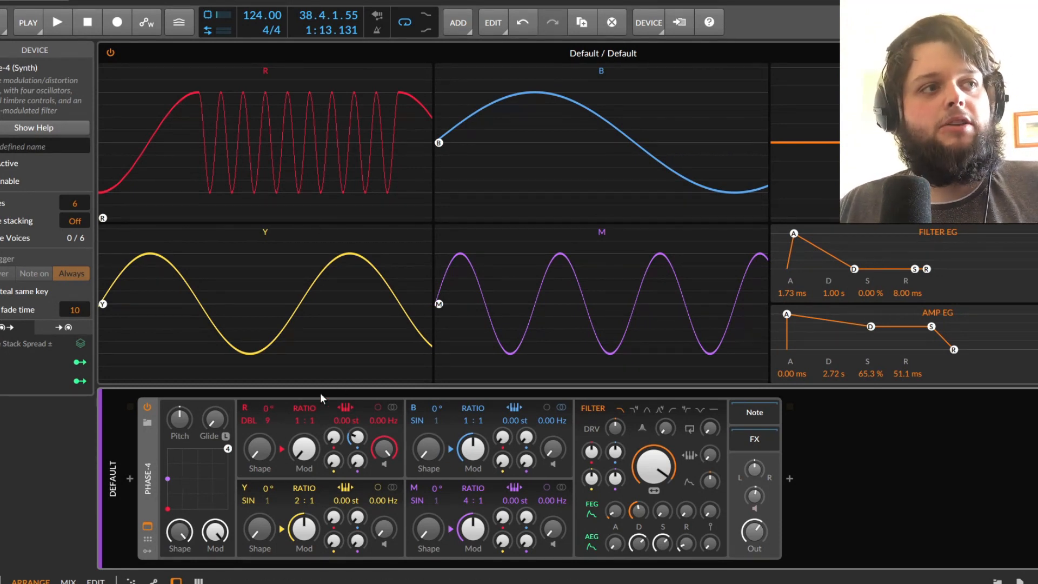
Step: Shift oscillator R's phase to -214°, and reset its phase to 0° and its formant to 1
mouse_move(266, 407)
mouse_down()
mouse_move(266, 386)
mouse_move(269, 397)
mouse_up()
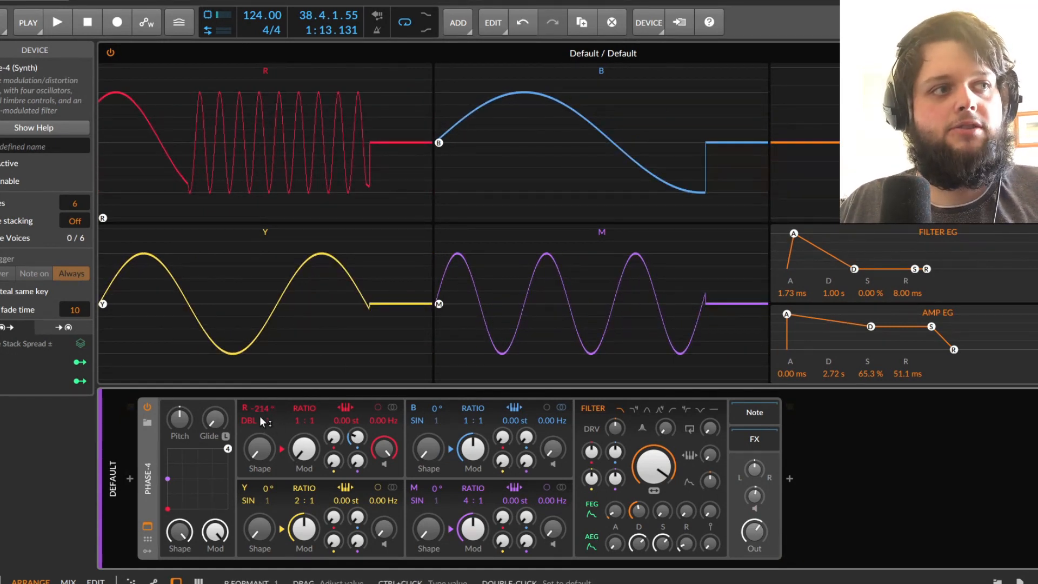
double_click(261, 411)
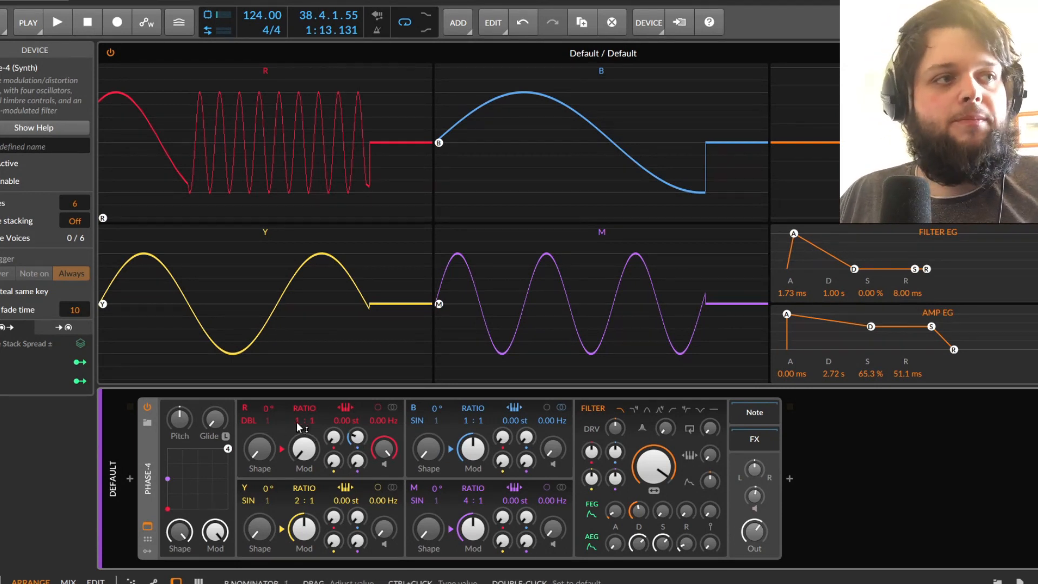
Step: Raise oscillator R's pitch ratio to 3:1, 4:1 and beyond to hear the harmonics, and return it to 1:1
drag(296, 423, 297, 414)
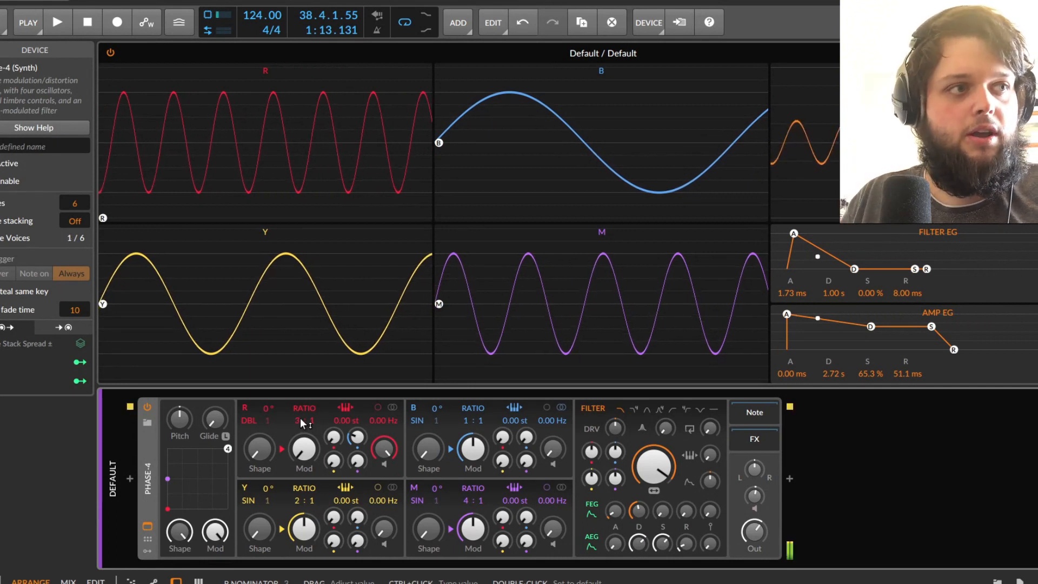
drag(300, 425, 300, 418)
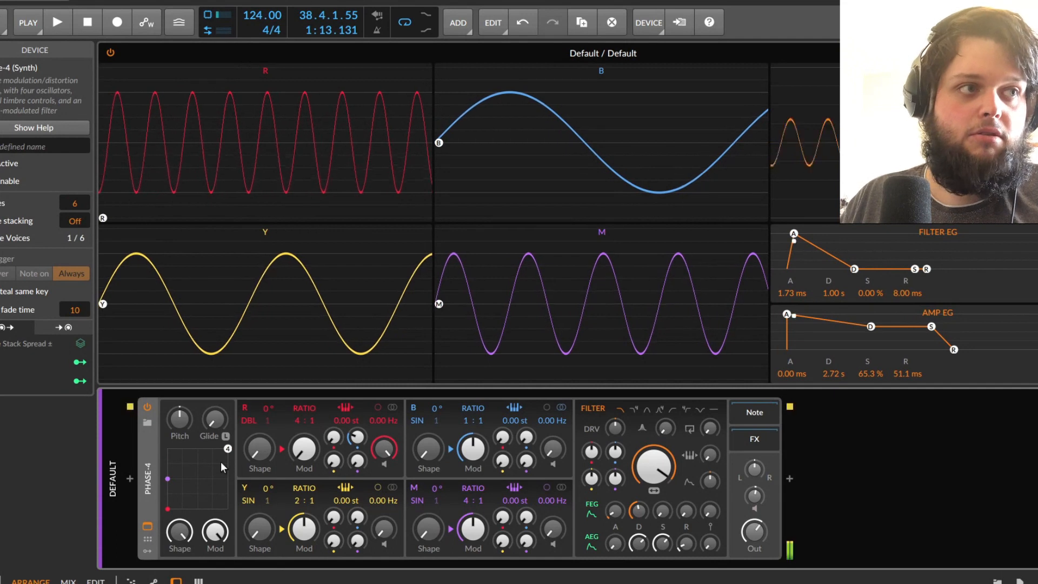
drag(293, 420, 296, 424)
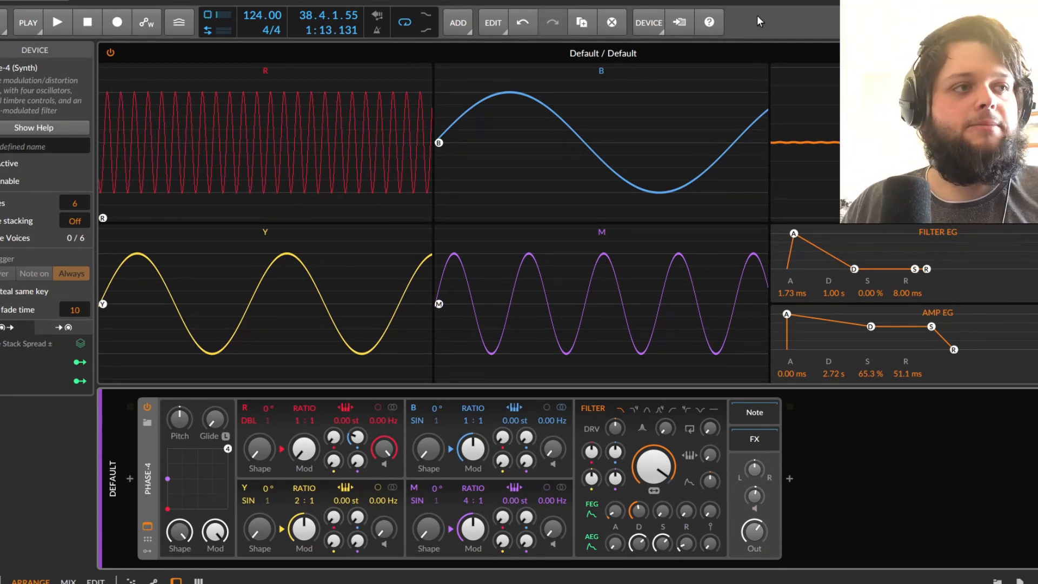
Step: Vary oscillator R's pitch offset in semitones and reset it to 0.00 st
mouse_move(336, 426)
mouse_down()
mouse_move(337, 392)
mouse_move(336, 435)
mouse_move(339, 421)
mouse_up()
double_click(339, 422)
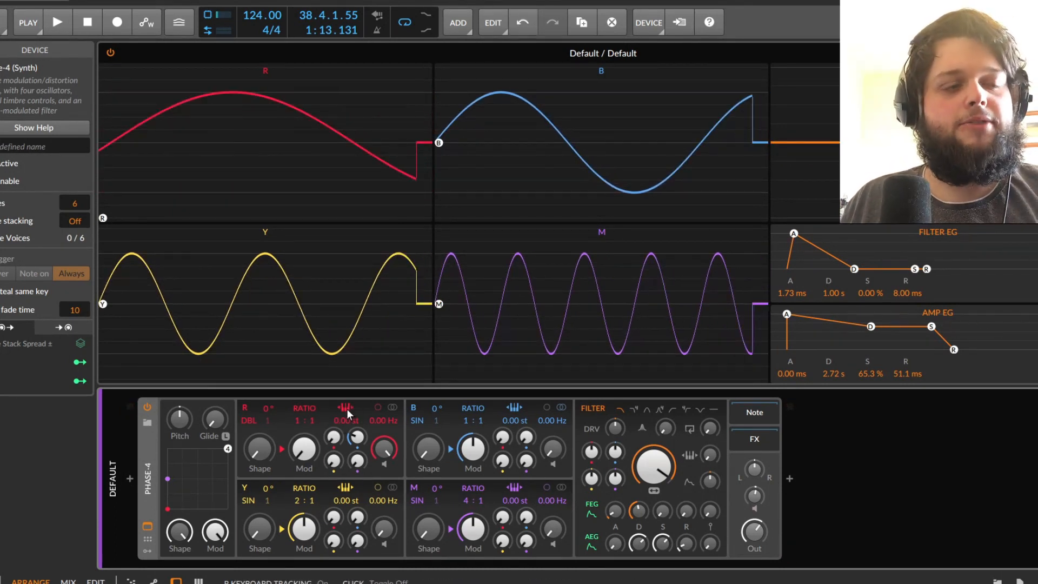
Step: Turn off oscillator R's keyboard tracking, vary its fixed frequency, reset it to 440 Hz, and restore the pitch offset in semitones
click(346, 409)
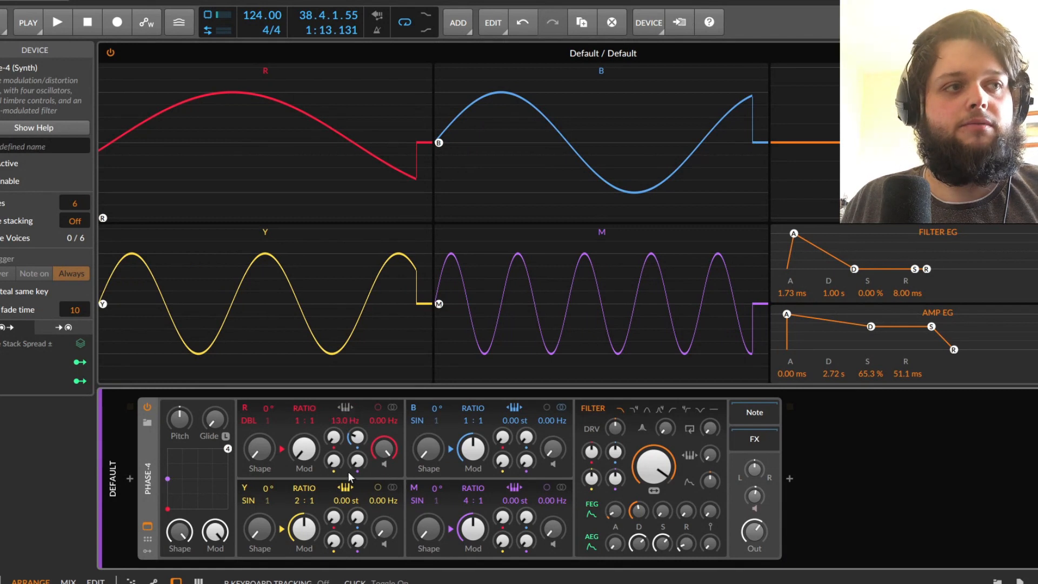
mouse_move(339, 419)
mouse_down()
mouse_move(340, 386)
mouse_move(339, 427)
mouse_up()
double_click(337, 424)
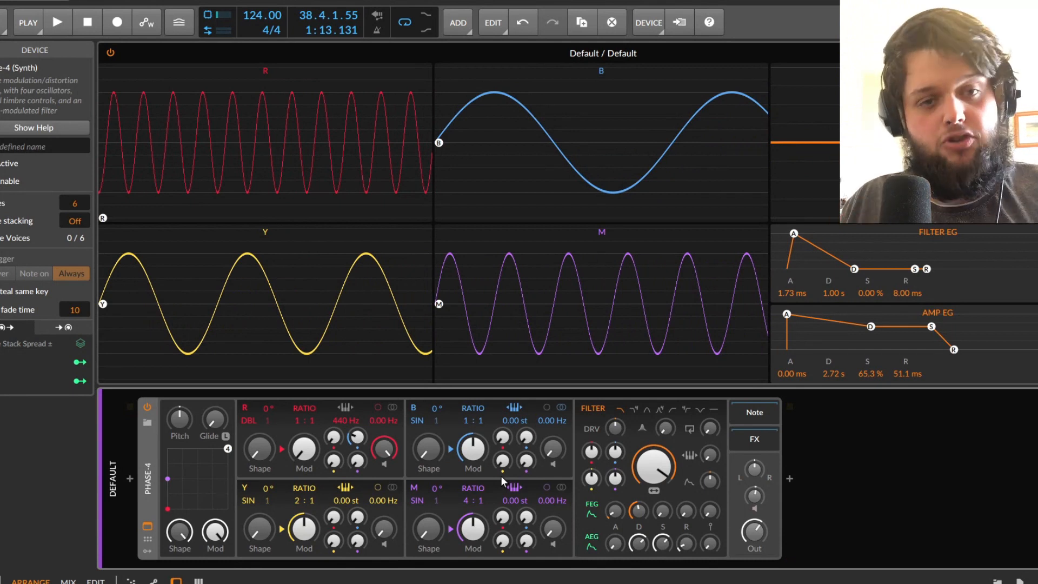
double_click(346, 420)
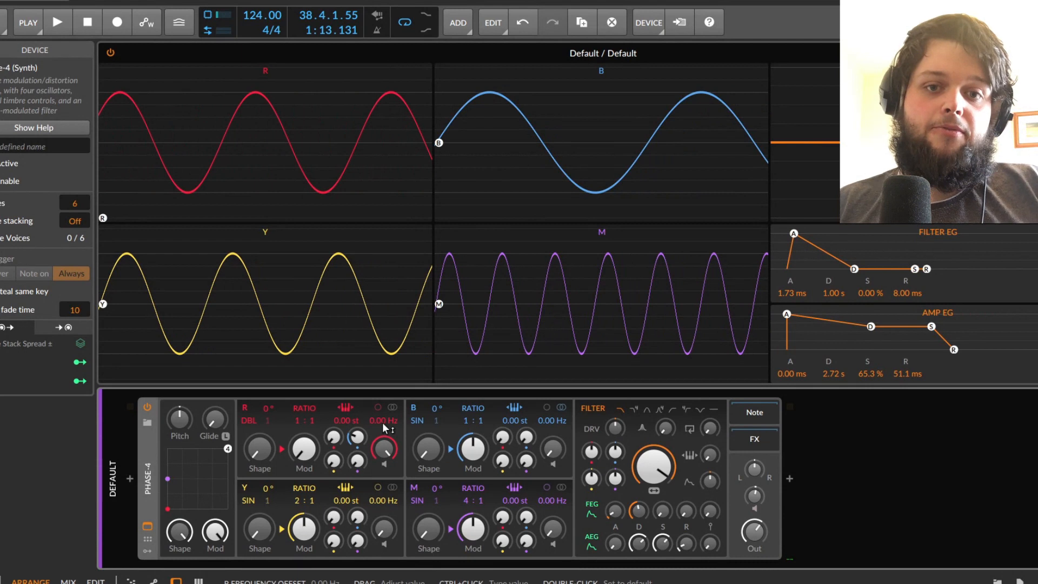
Step: Vary oscillator R's frequency offset, try stereo detuning with an offset of -27.0 Hz, and reset the offset to 0.00 Hz with detuning off
mouse_move(384, 425)
mouse_down()
mouse_move(383, 375)
mouse_move(384, 425)
mouse_up()
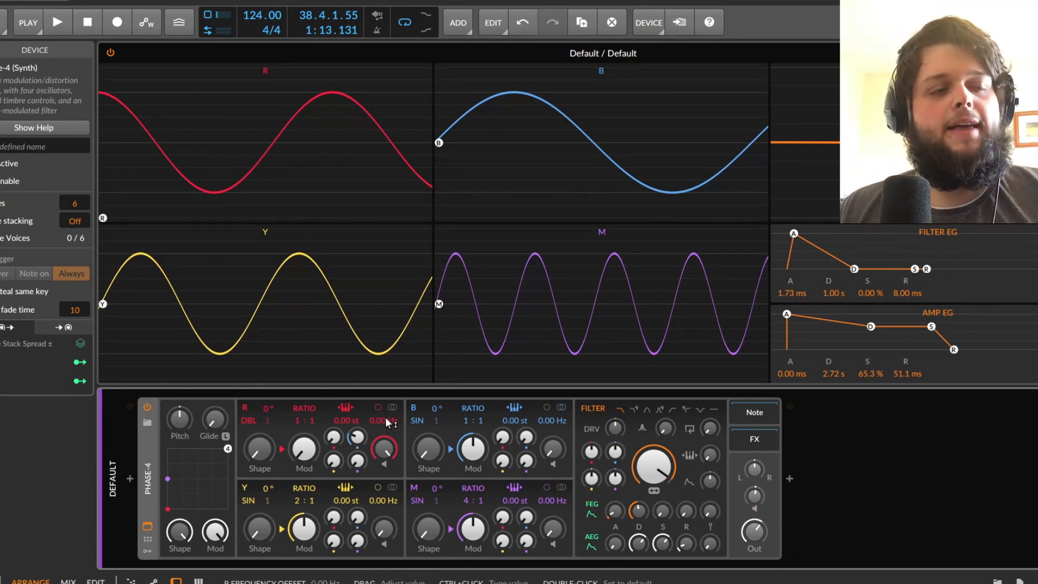
drag(383, 418, 381, 418)
click(394, 407)
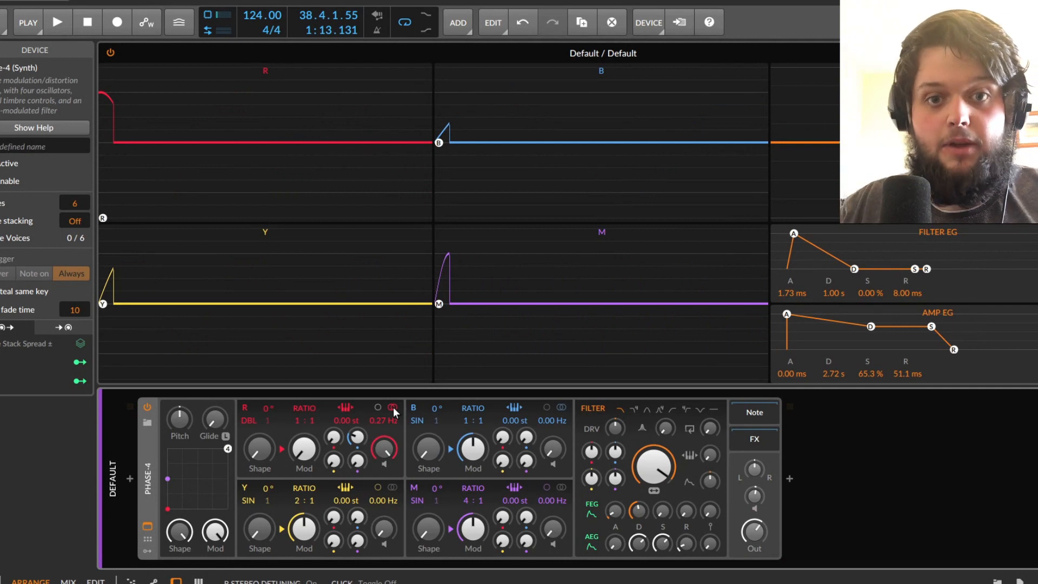
drag(396, 417, 388, 461)
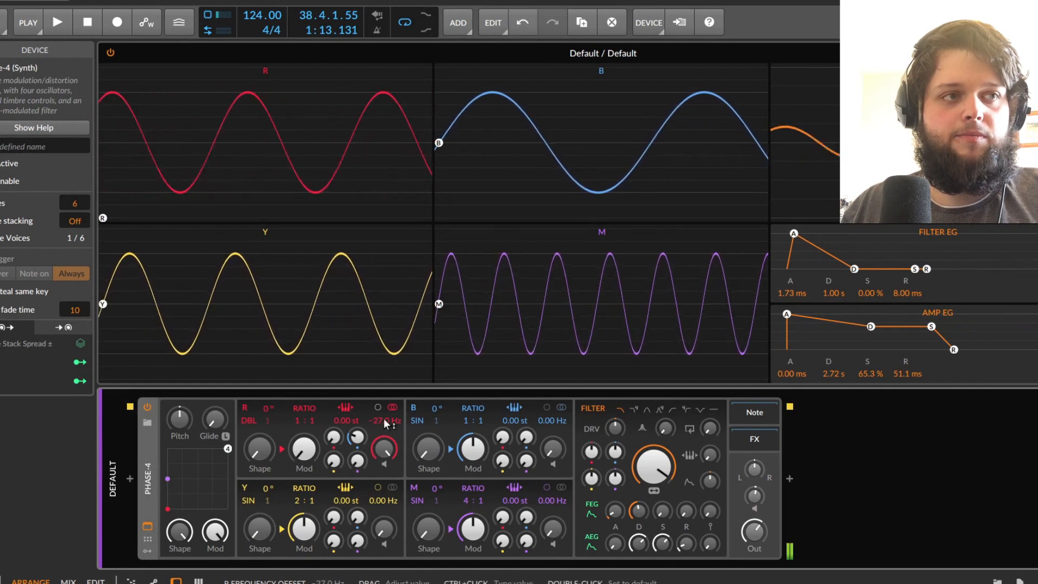
double_click(384, 420)
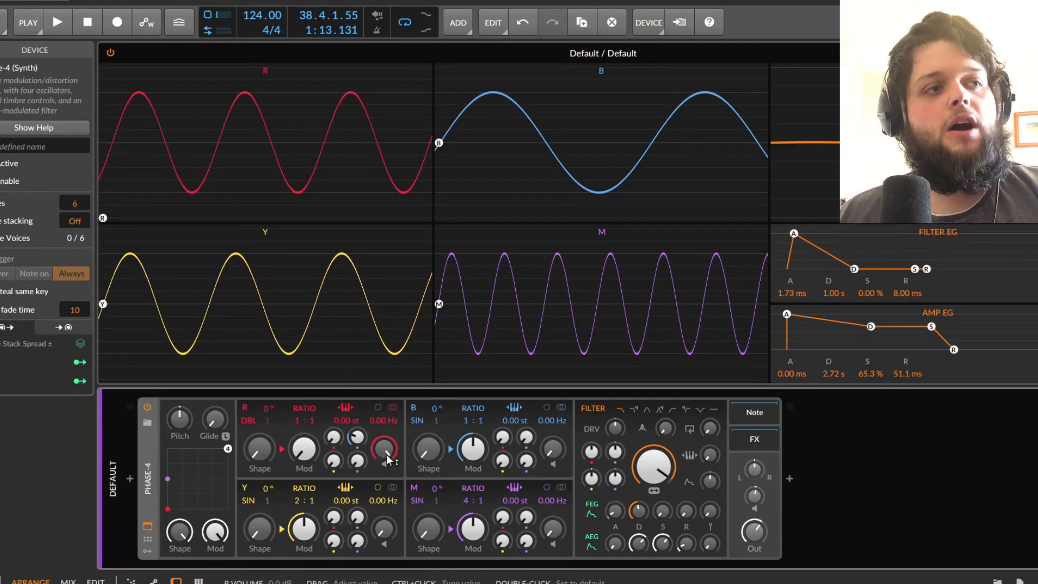
Step: Raise the output volumes of oscillators B, Y and M so that all four oscillators are audible
mouse_move(382, 460)
mouse_down()
mouse_move(383, 504)
mouse_move(382, 452)
mouse_up()
drag(557, 450, 556, 400)
drag(389, 528, 390, 492)
drag(558, 533, 558, 508)
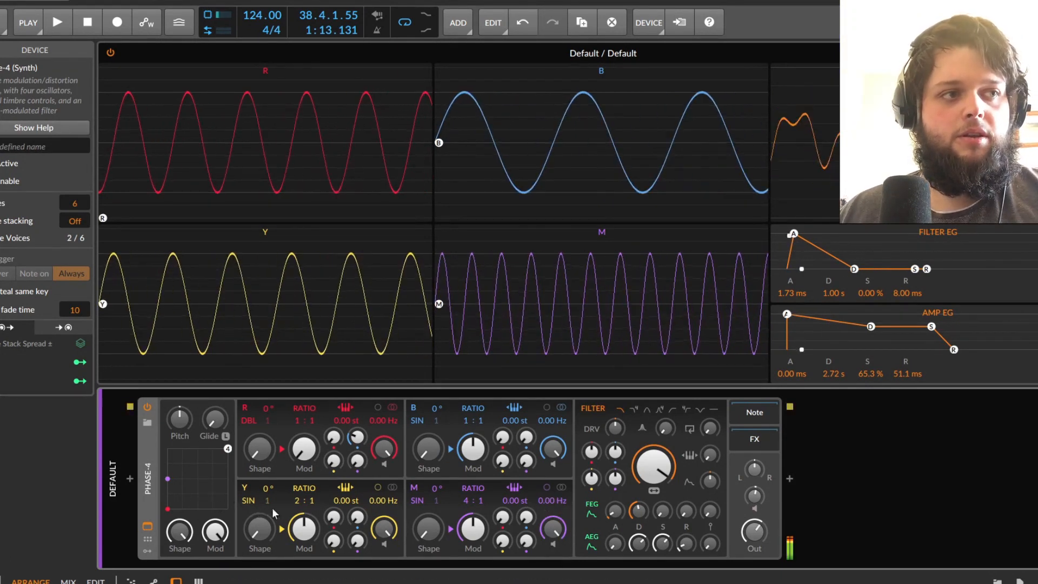
Step: Set oscillator Y's ratio to 6:1 and oscillator M's ratio to 11:1, and lower the volumes of both
drag(302, 501, 302, 486)
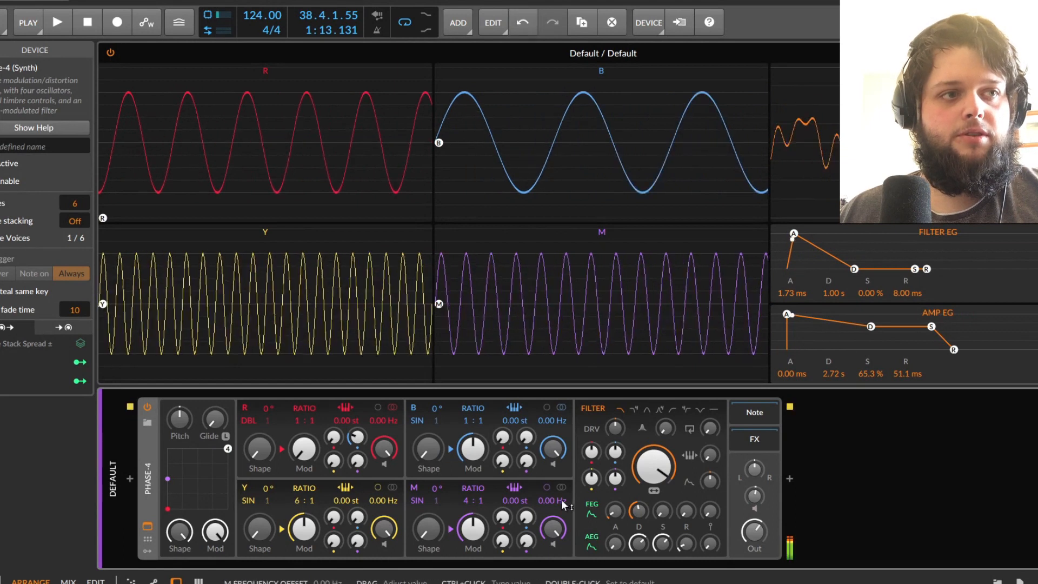
drag(389, 527, 389, 545)
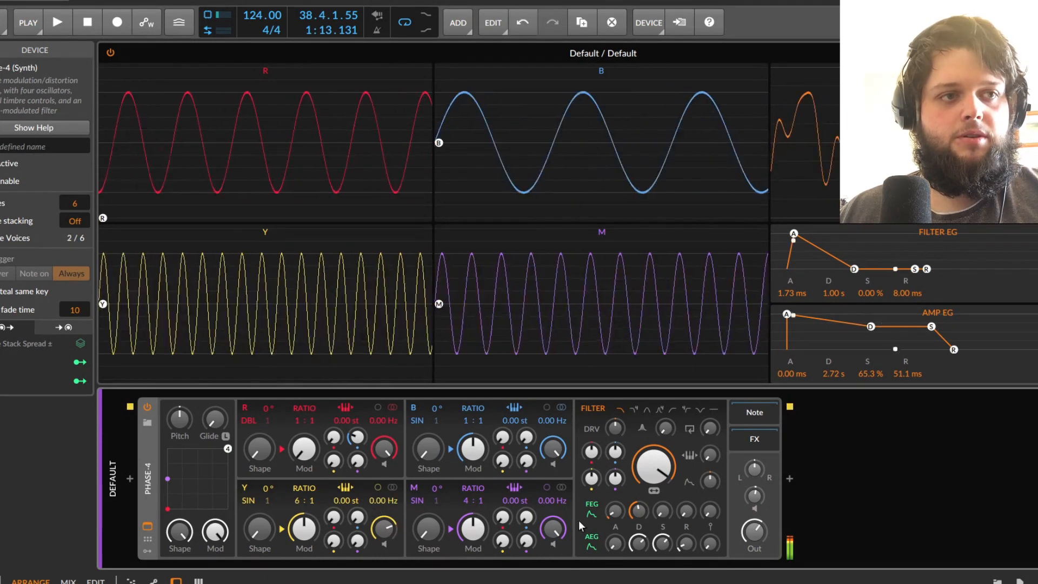
drag(469, 499, 469, 476)
drag(558, 530, 557, 558)
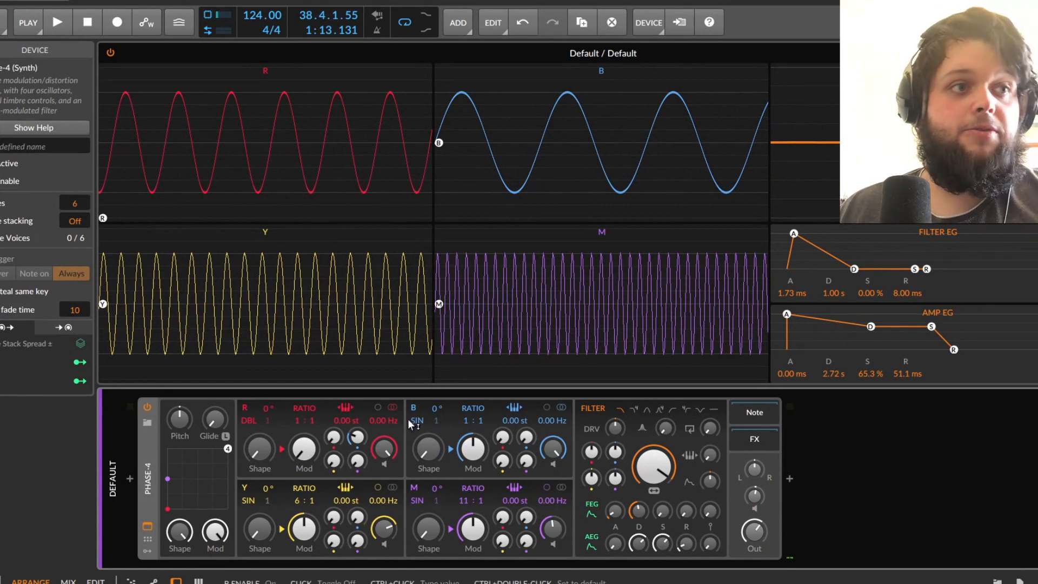
Step: Set the pitch ratios to 2:1 for oscillator B, 4:1 for oscillator Y and 8:1 for oscillator M
drag(465, 422, 465, 414)
drag(320, 491, 320, 500)
drag(459, 502, 459, 508)
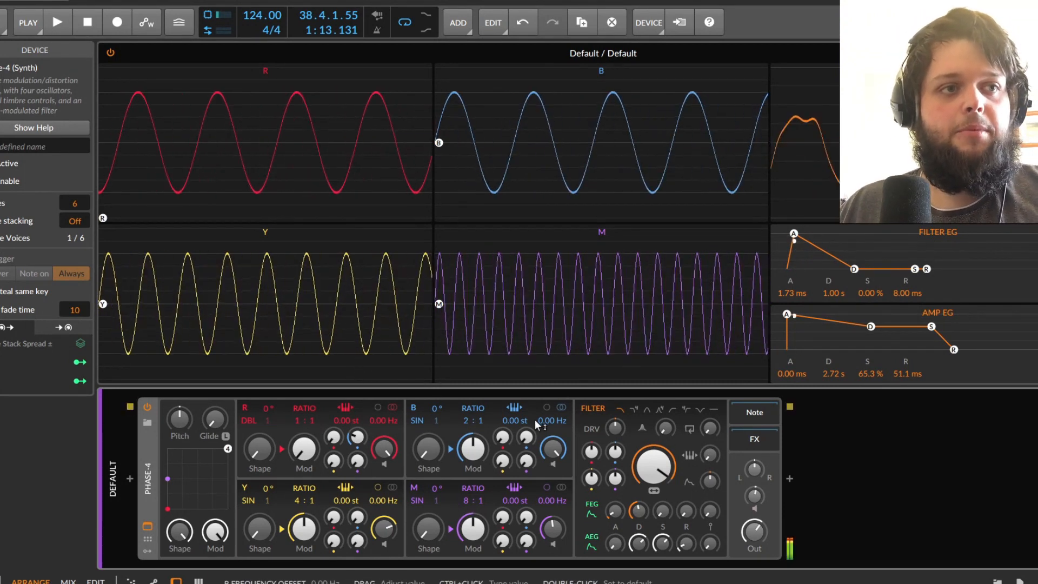
Step: Switch oscillator B to the SAW algorithm and raise the shape amounts of all four oscillators
drag(427, 449, 412, 405)
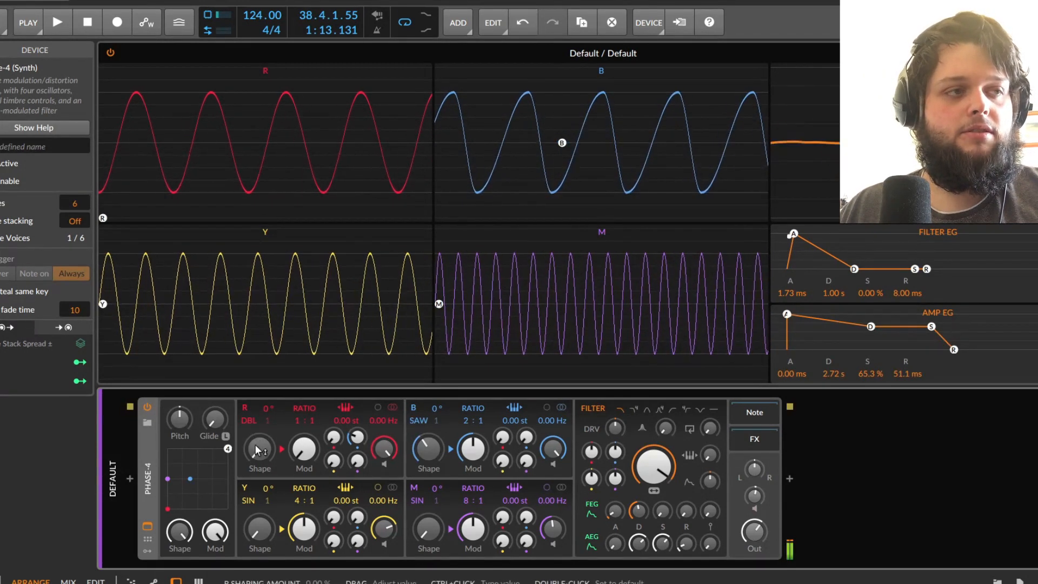
click(245, 408)
click(238, 406)
drag(256, 455, 256, 427)
drag(259, 533, 259, 515)
drag(433, 527, 433, 508)
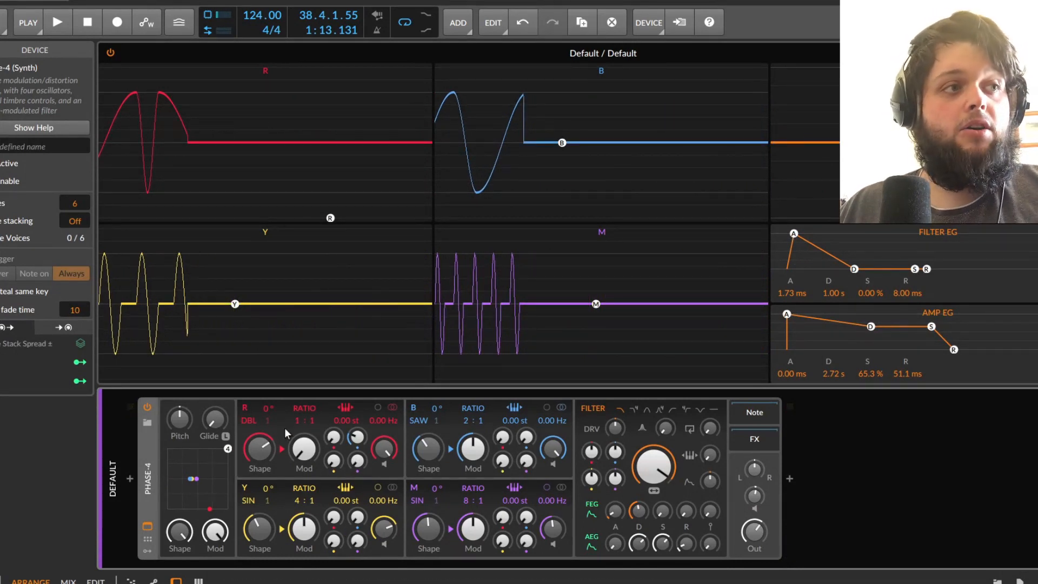
Step: Toggle oscillators R and B to compare the sound, and disable all four oscillators
click(245, 410)
click(414, 408)
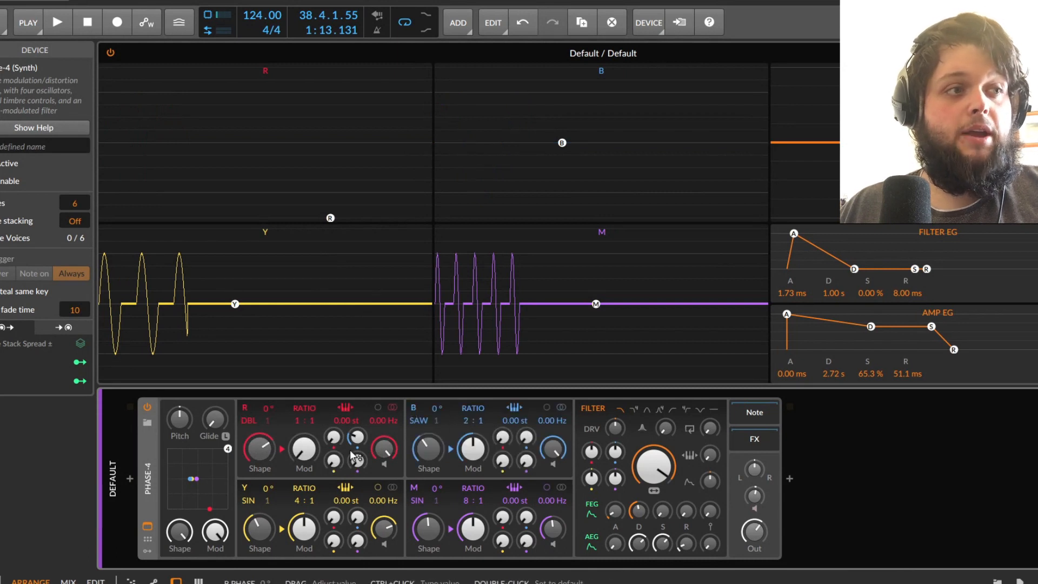
click(245, 407)
click(414, 408)
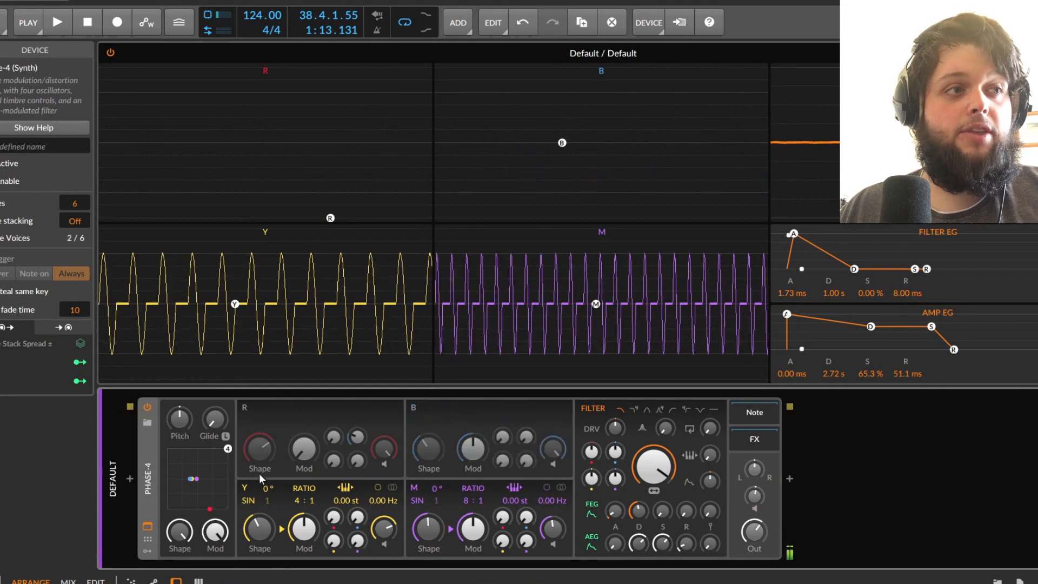
click(245, 487)
click(414, 488)
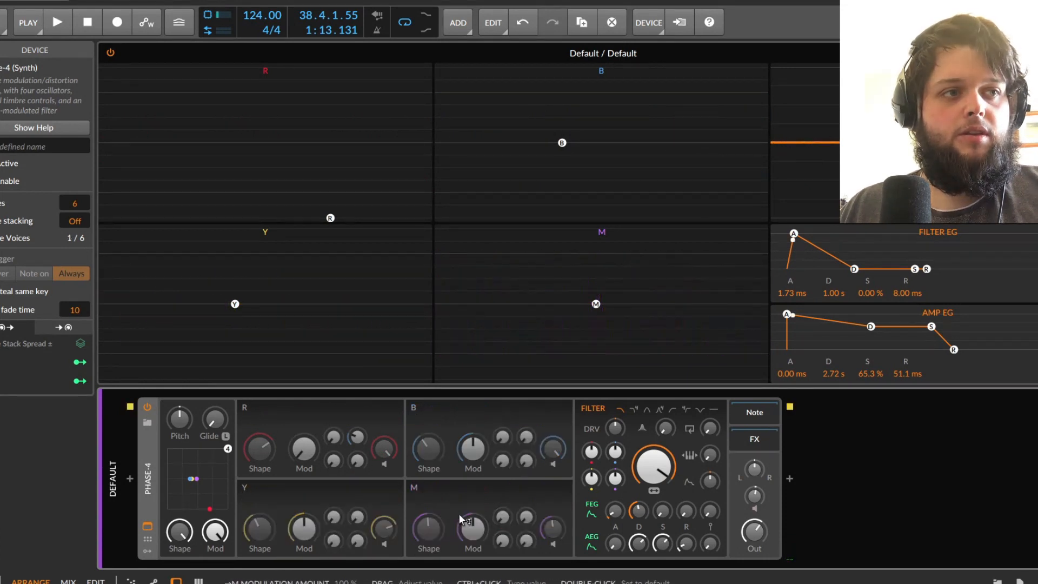
Step: Restore the Phase-4 device to its default settings
right_click(144, 478)
click(200, 562)
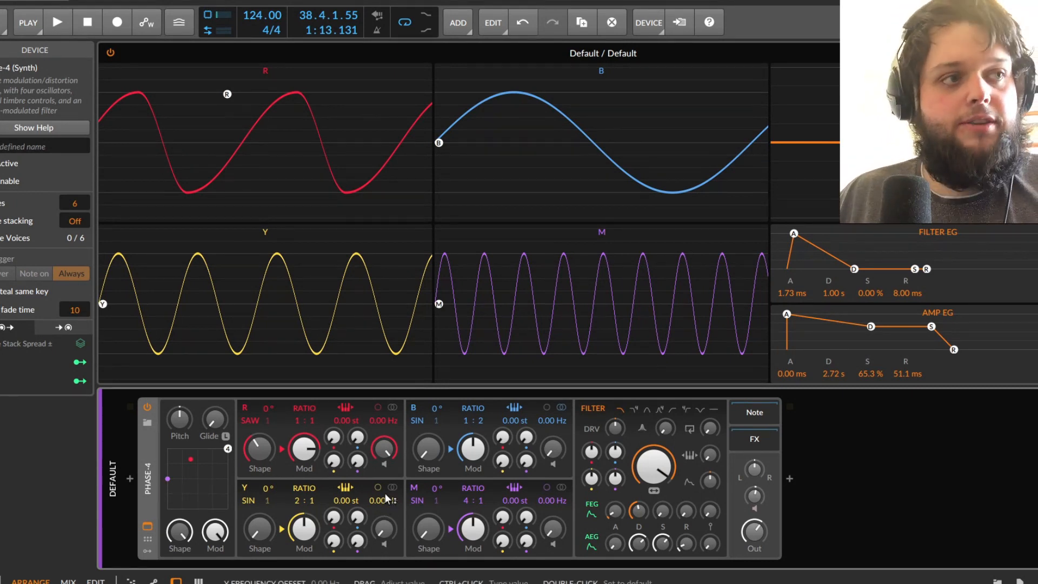
Step: Vary oscillator R's modulation amount from 322% to its maximum while adjusting how strongly oscillator B modulates it
drag(304, 449, 304, 460)
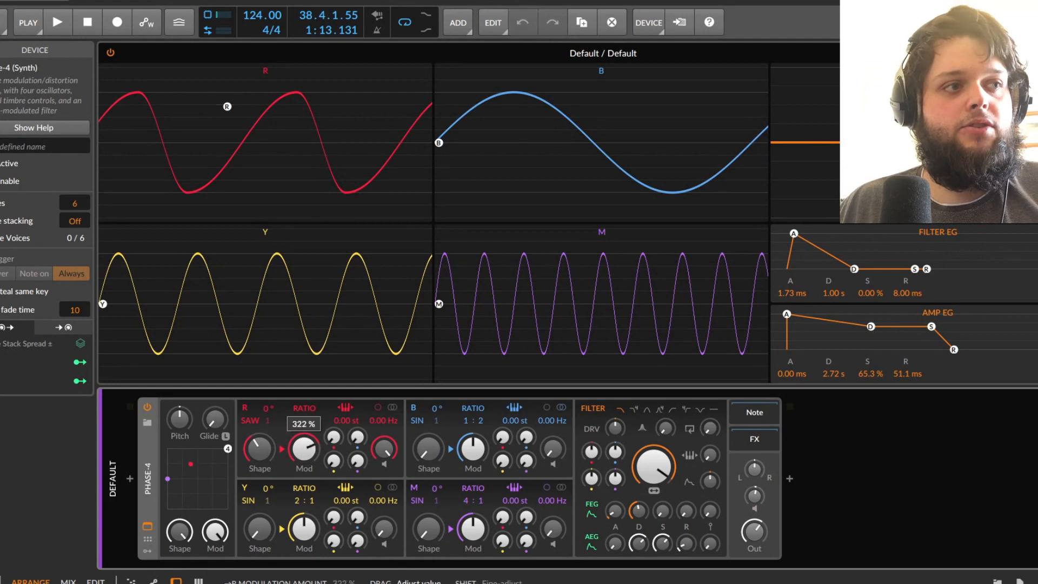
drag(357, 438, 356, 442)
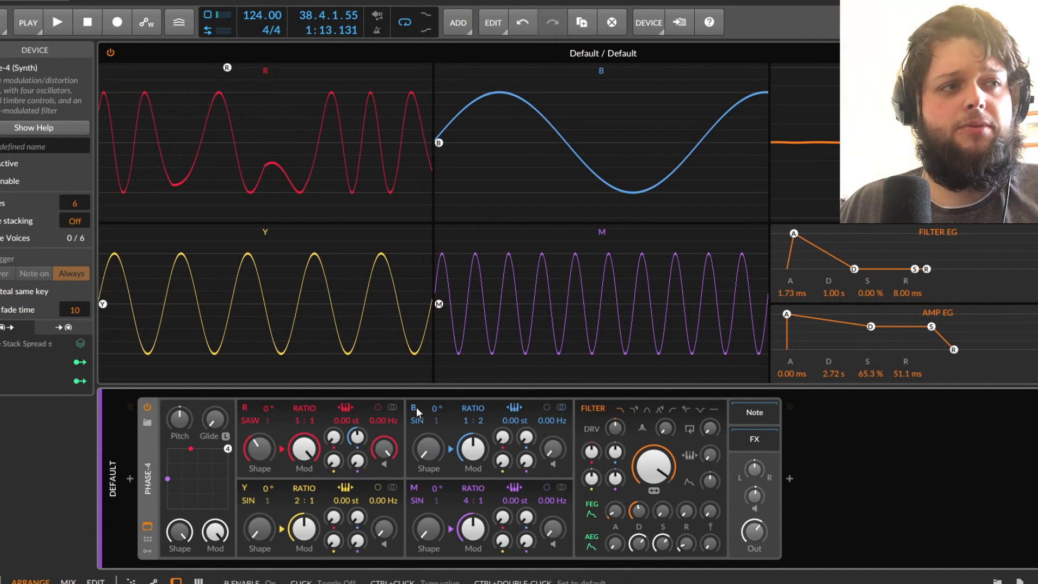
mouse_move(357, 438)
mouse_down()
mouse_move(356, 408)
mouse_move(356, 440)
mouse_move(356, 418)
mouse_up()
Step: Lower oscillator R's Mod amount to zero and raise its feedback and its modulation from oscillators B, Y and M
drag(304, 450, 304, 502)
drag(356, 441, 333, 423)
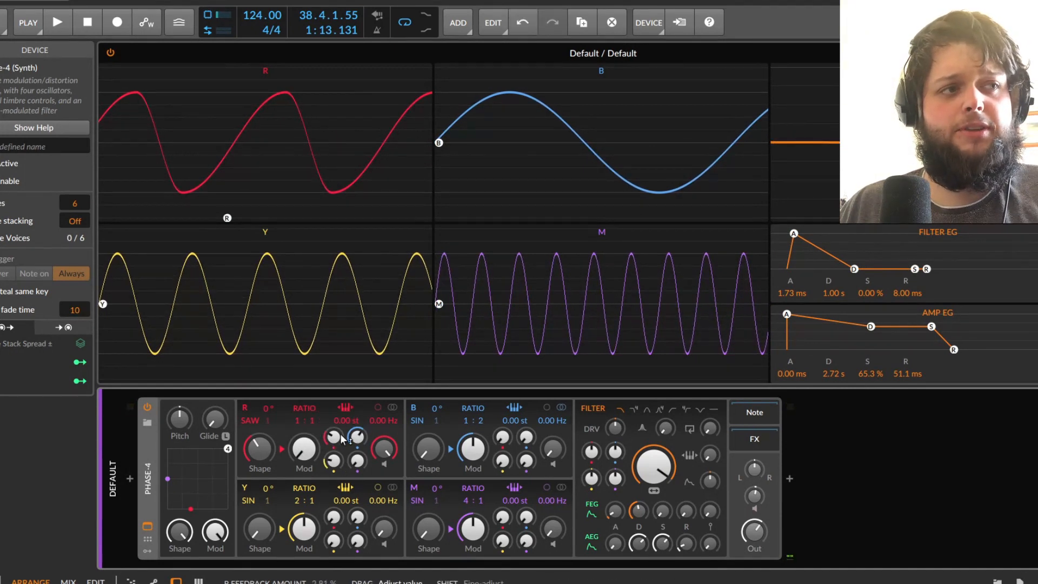
drag(356, 461, 301, 458)
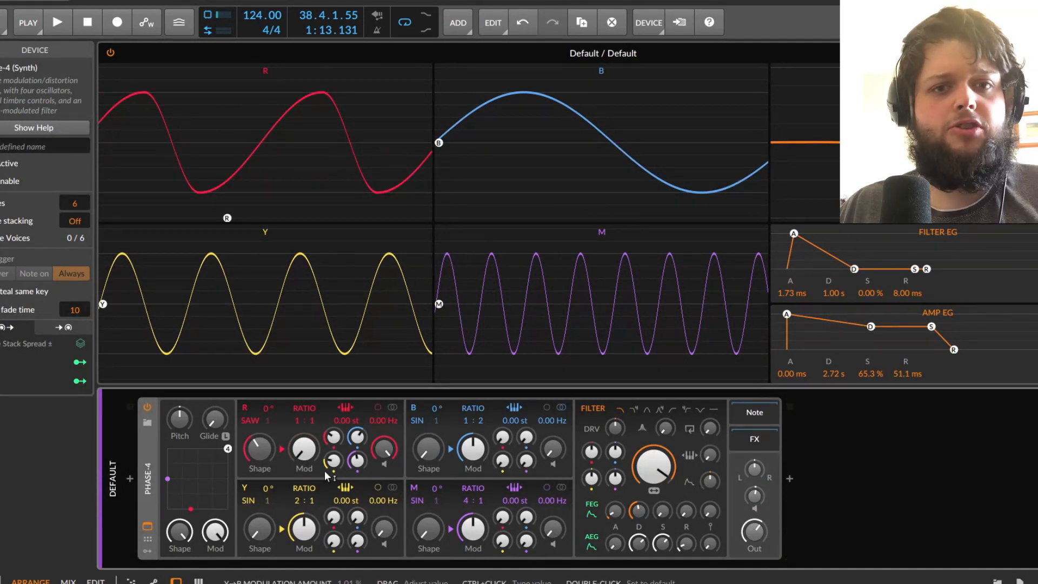
mouse_move(324, 470)
mouse_down()
mouse_move(324, 443)
mouse_move(325, 470)
mouse_up()
Step: Clear oscillator R's feedback and incoming modulation from the other oscillators, with Mod at maximum and the shaping amount at 0.00%
drag(382, 450, 382, 503)
drag(356, 462, 356, 497)
drag(332, 463, 332, 481)
drag(333, 439, 332, 460)
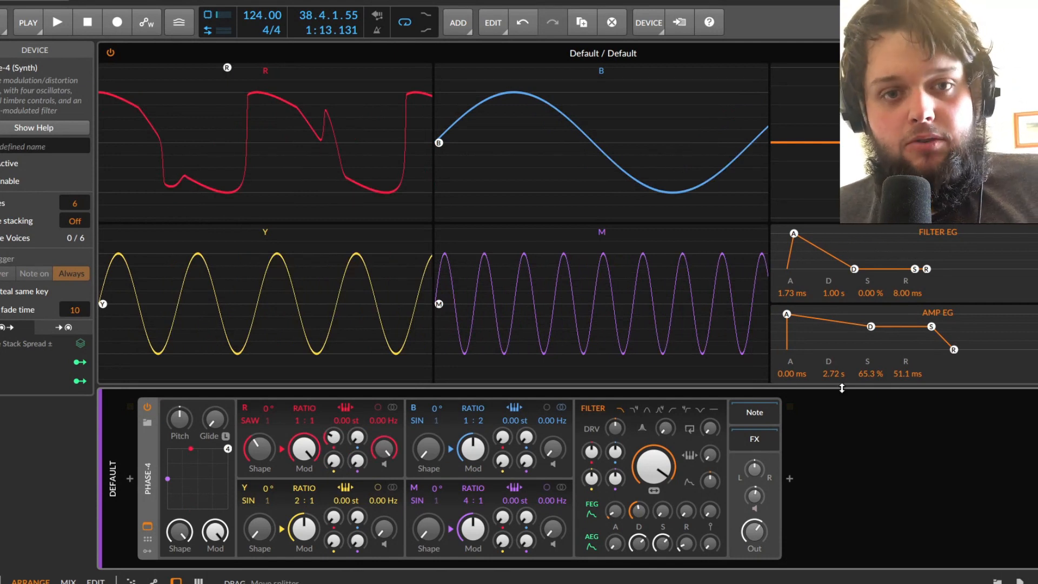
drag(334, 439, 334, 459)
drag(261, 448, 260, 478)
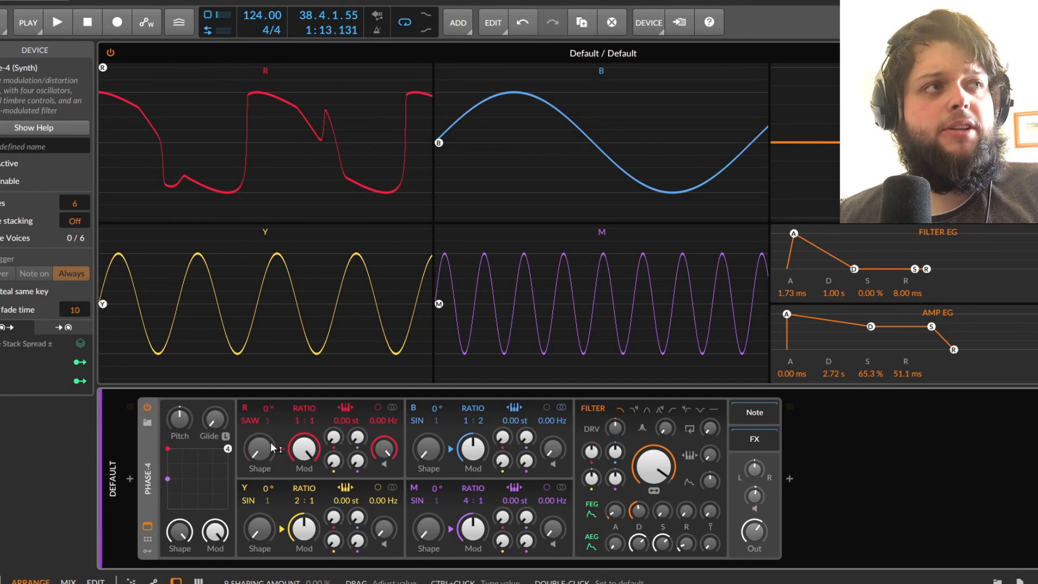
Step: Sweep oscillator R's feedback amount up to maximum noise and back down to a low amount
mouse_move(334, 437)
mouse_down()
mouse_move(333, 427)
mouse_move(334, 438)
mouse_move(341, 432)
mouse_up()
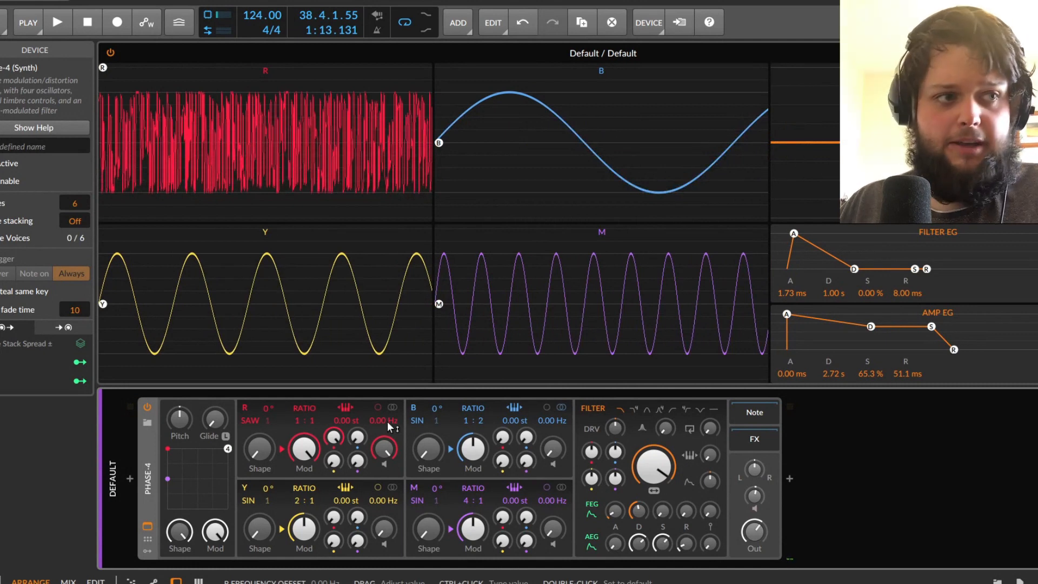
drag(333, 437, 334, 514)
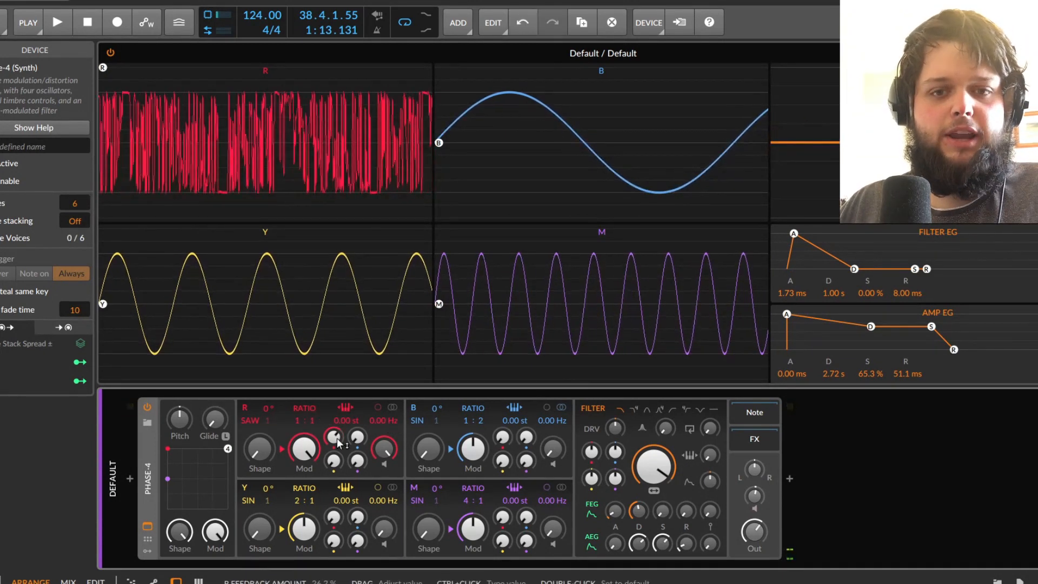
drag(337, 441, 337, 471)
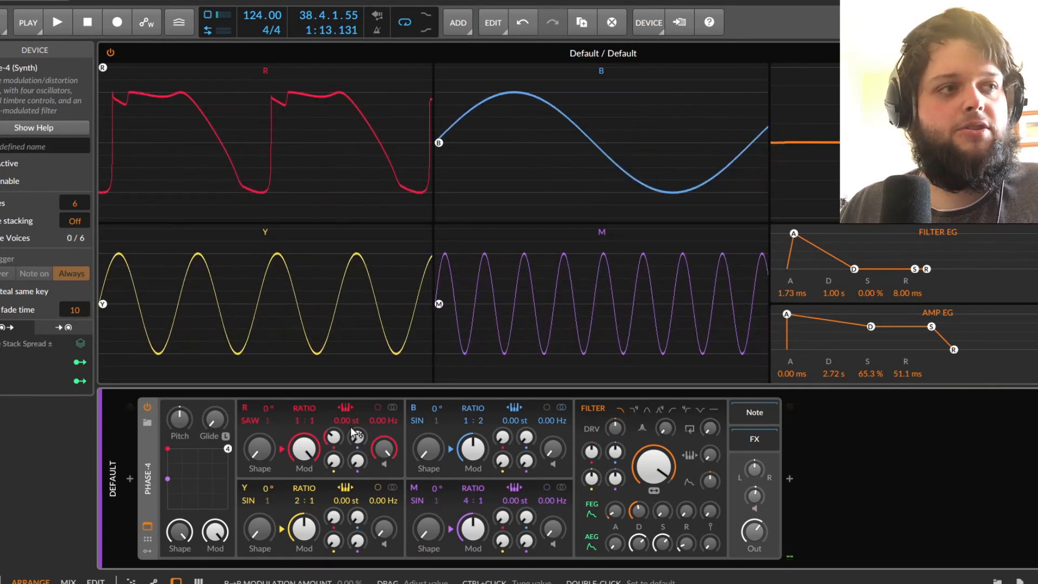
mouse_move(333, 437)
mouse_down()
mouse_move(334, 470)
mouse_move(337, 424)
mouse_up()
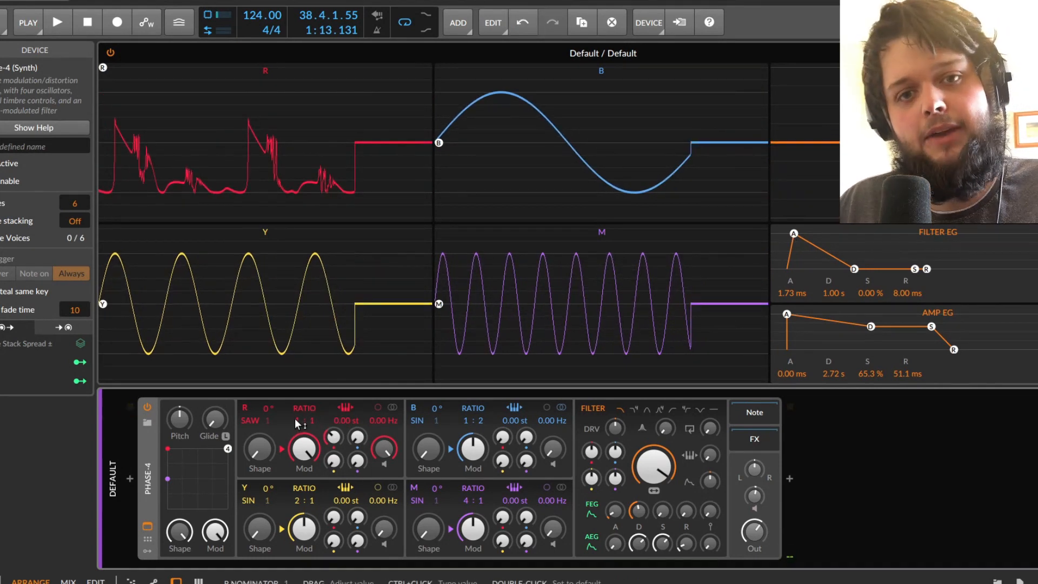
Step: Use the SIN algorithm at ratio 1:2 with raised shape on oscillator R, vary its feedback, and reset the feedback to 0.00%
mouse_move(254, 455)
mouse_down()
mouse_move(260, 402)
mouse_move(249, 425)
mouse_up()
mouse_move(333, 438)
mouse_down()
mouse_move(333, 411)
mouse_move(297, 414)
mouse_move(330, 430)
mouse_up()
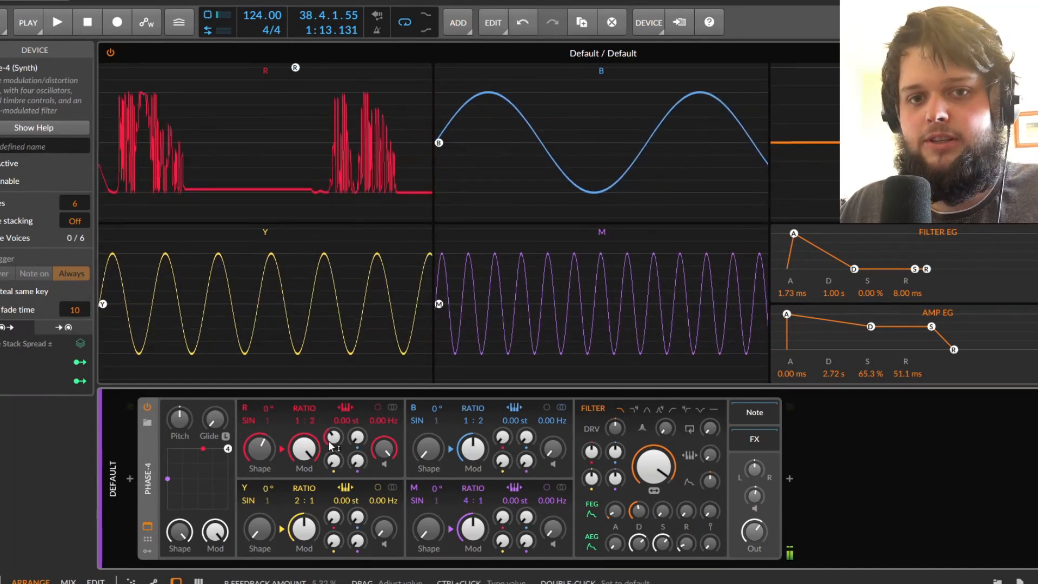
double_click(333, 436)
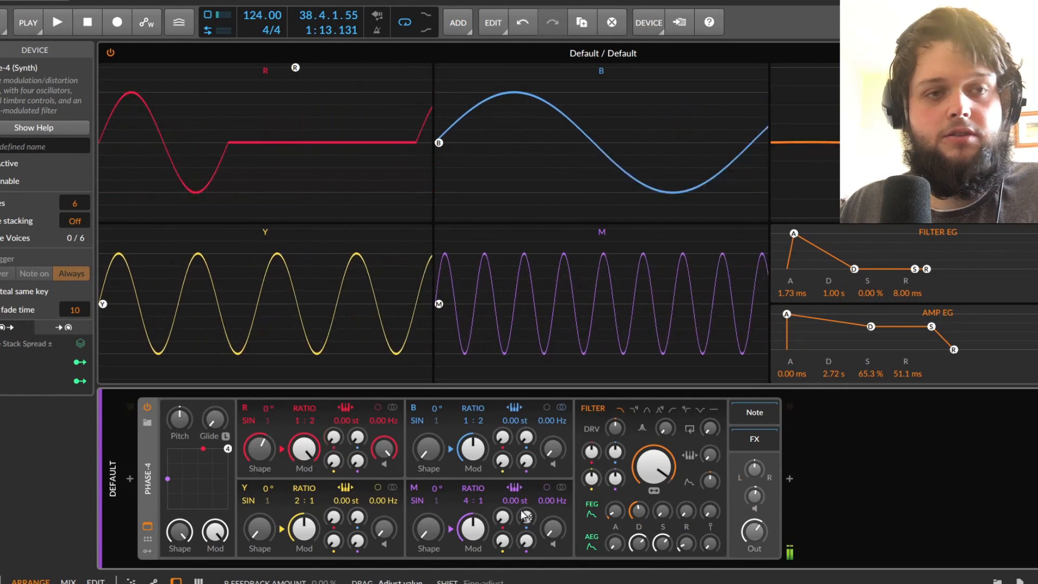
Step: Reset oscillator R's shape to zero, set oscillator B's ratio to 1:1, and raise R's Mod amount and its modulation from B
drag(304, 448, 304, 465)
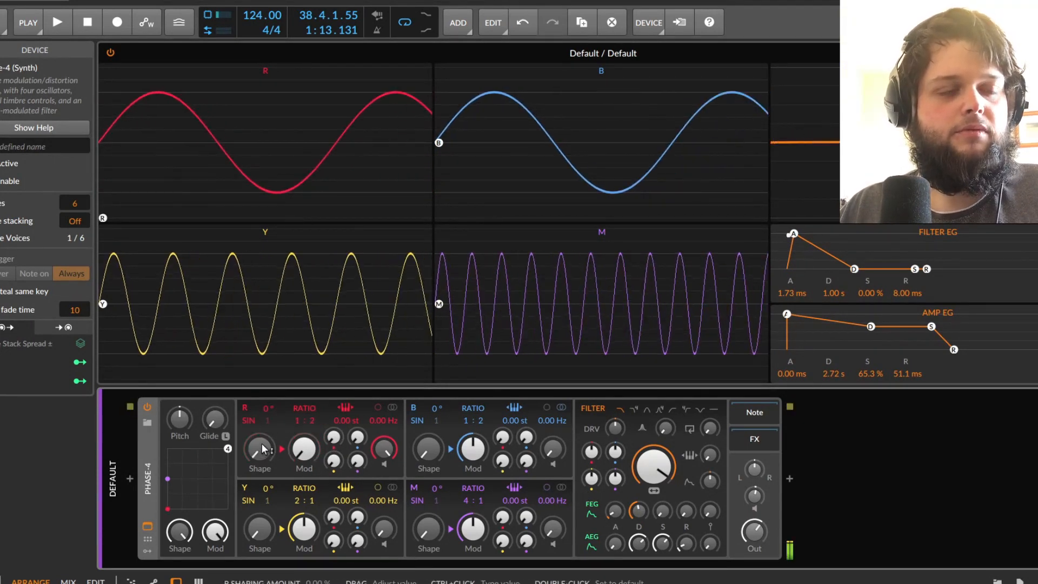
drag(357, 445, 357, 389)
drag(308, 456, 309, 425)
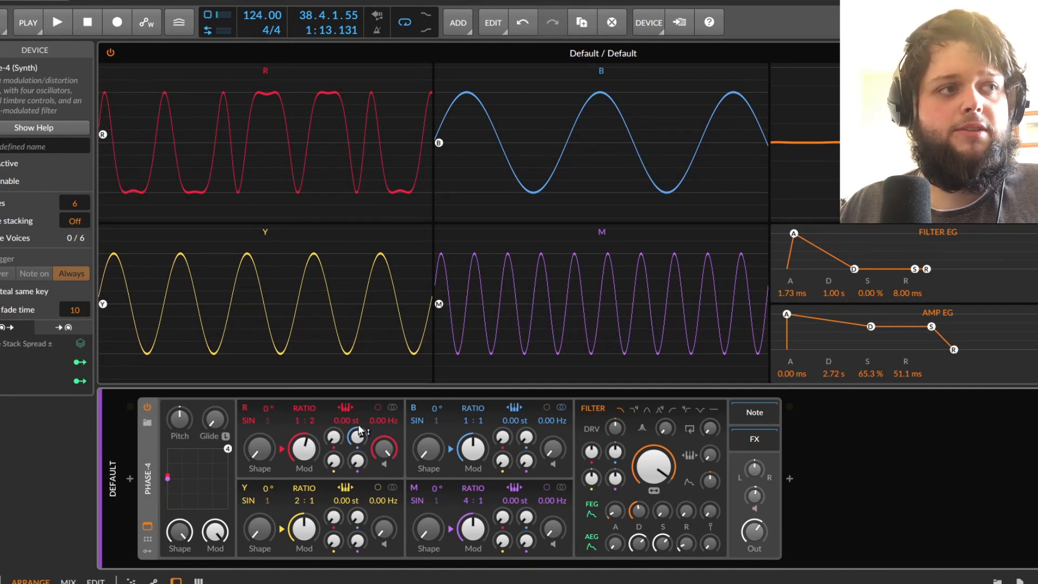
drag(397, 445, 396, 440)
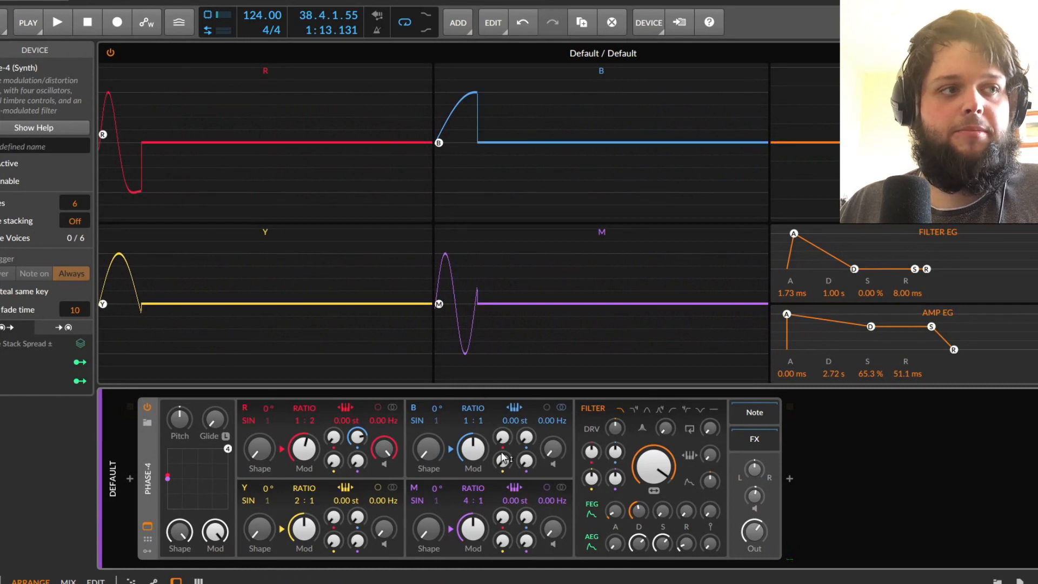
Step: Add an ADSR envelope modulator to the device's first modulator slot, finding it with the search term ENV
click(144, 553)
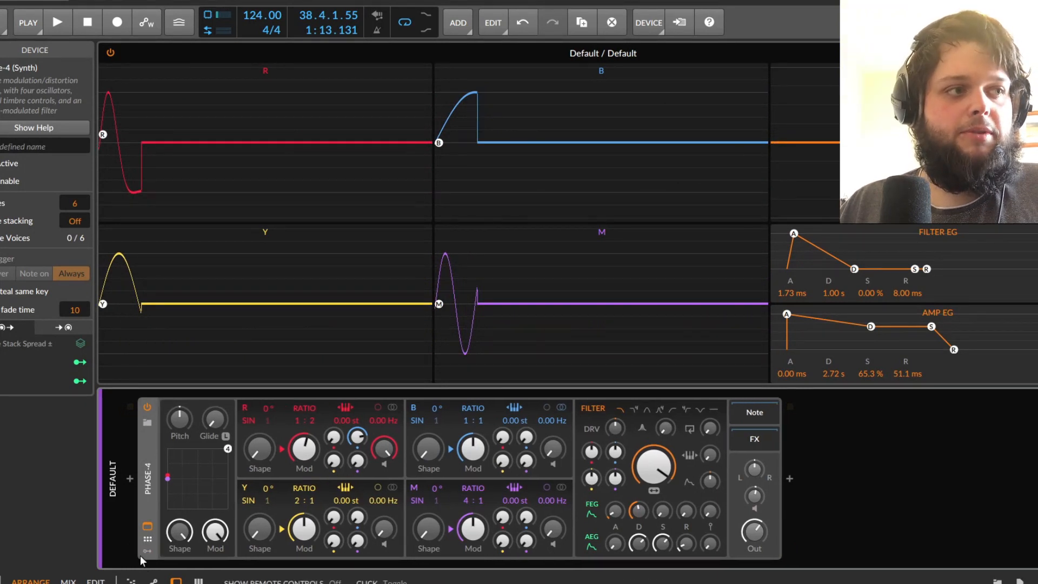
click(170, 425)
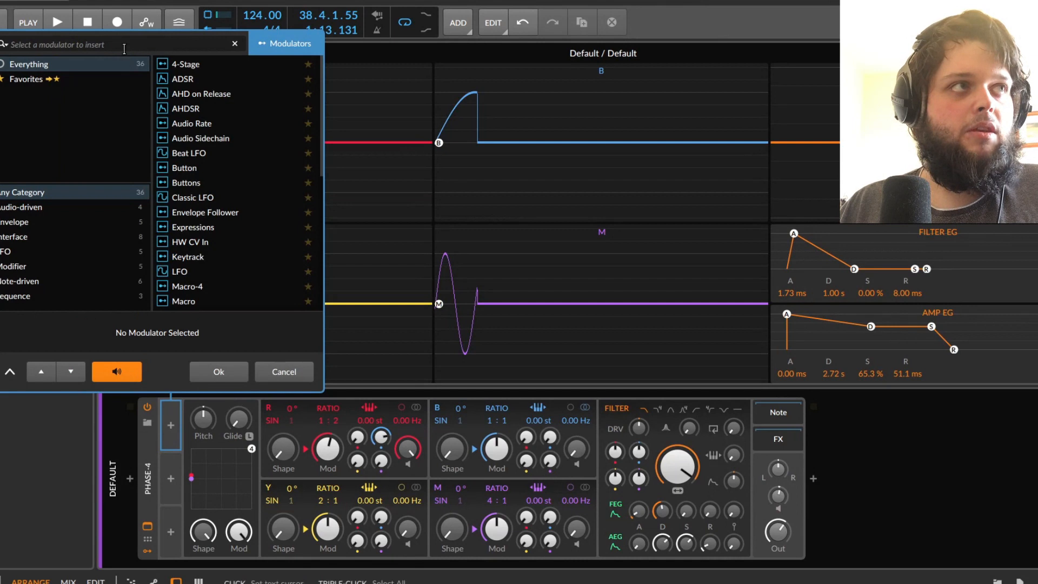
text(ENV)
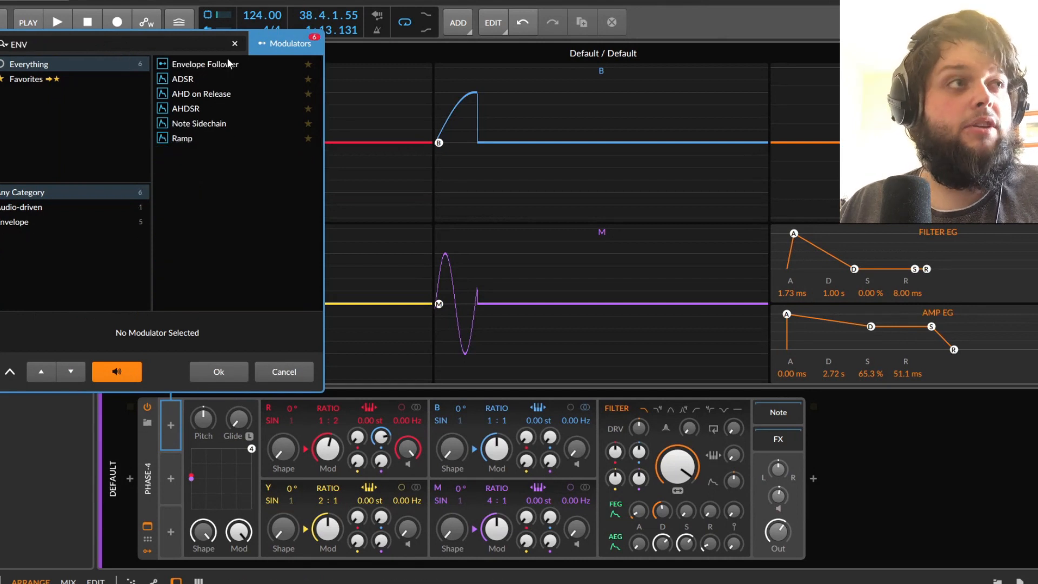
click(202, 80)
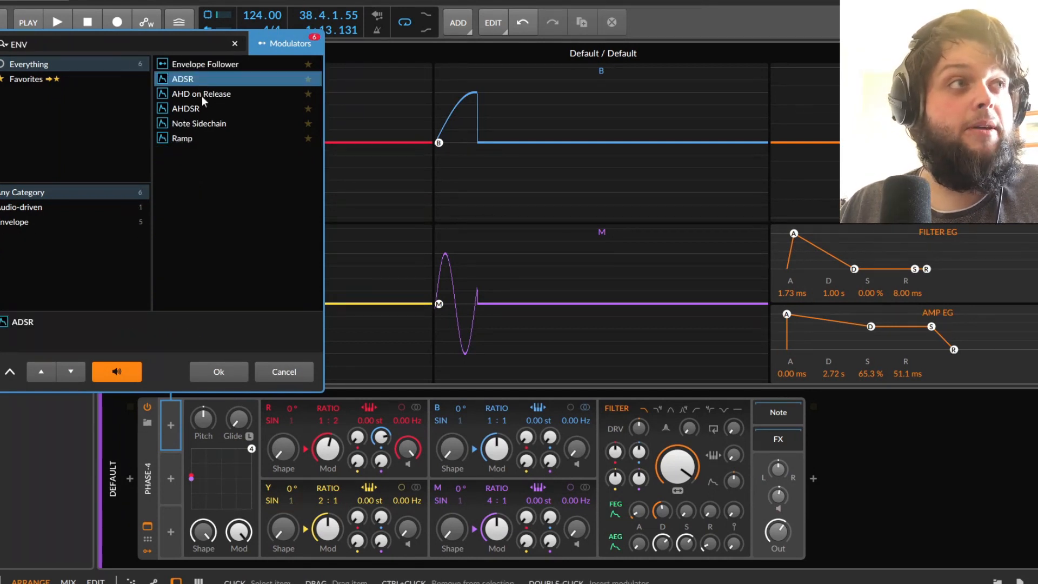
click(220, 372)
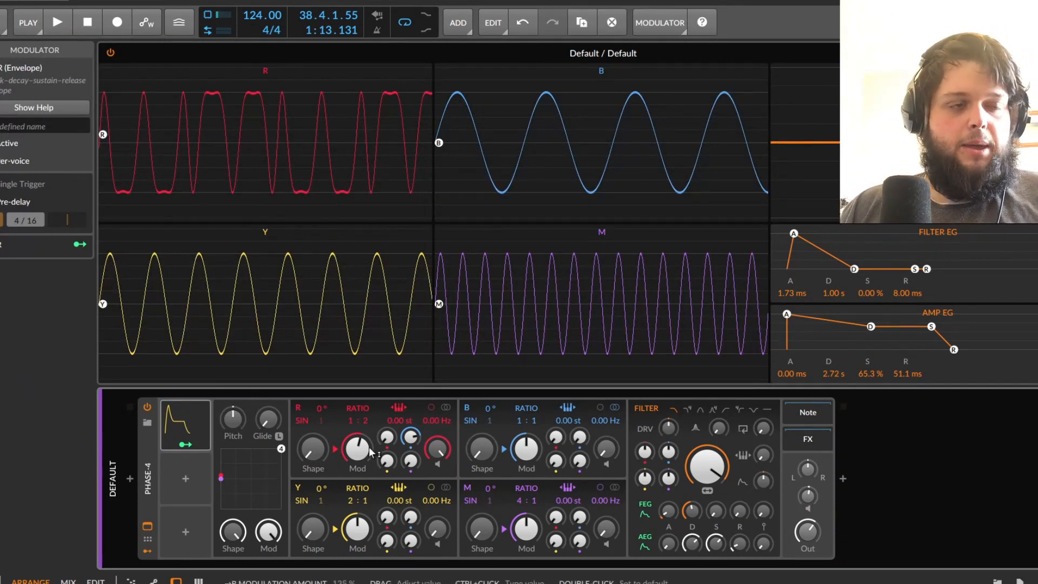
Step: Zero oscillator R's Mod and its modulation from B, and assign the ADSR to the B-to-R modulation amount at +0.832
drag(375, 455, 367, 475)
click(415, 441)
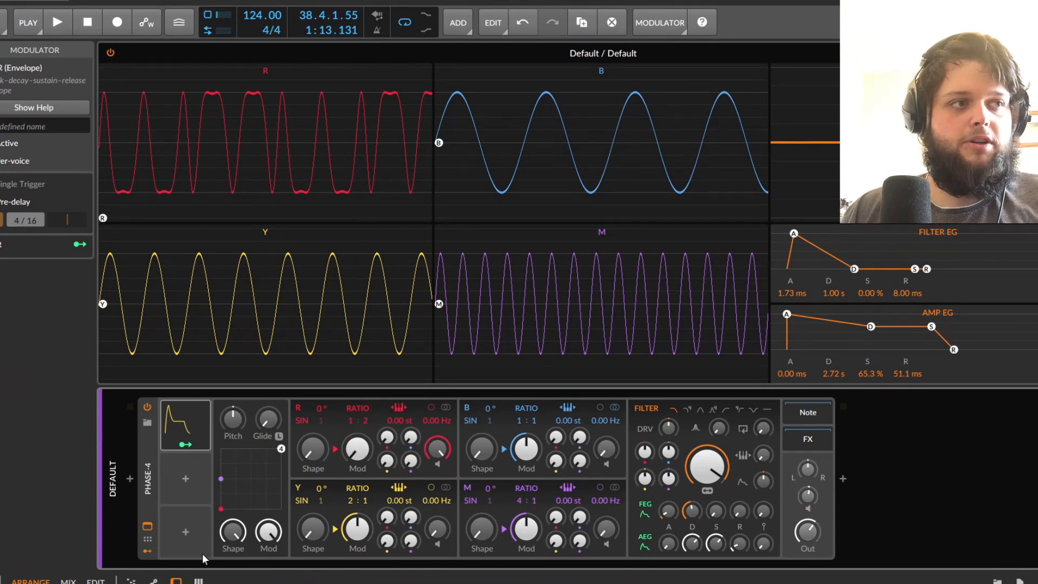
click(185, 446)
drag(409, 440, 409, 425)
click(185, 444)
Step: Shape the expanded ADSR with instant attack, short decay and no sustain, and raise oscillator R's Mod amount
click(206, 426)
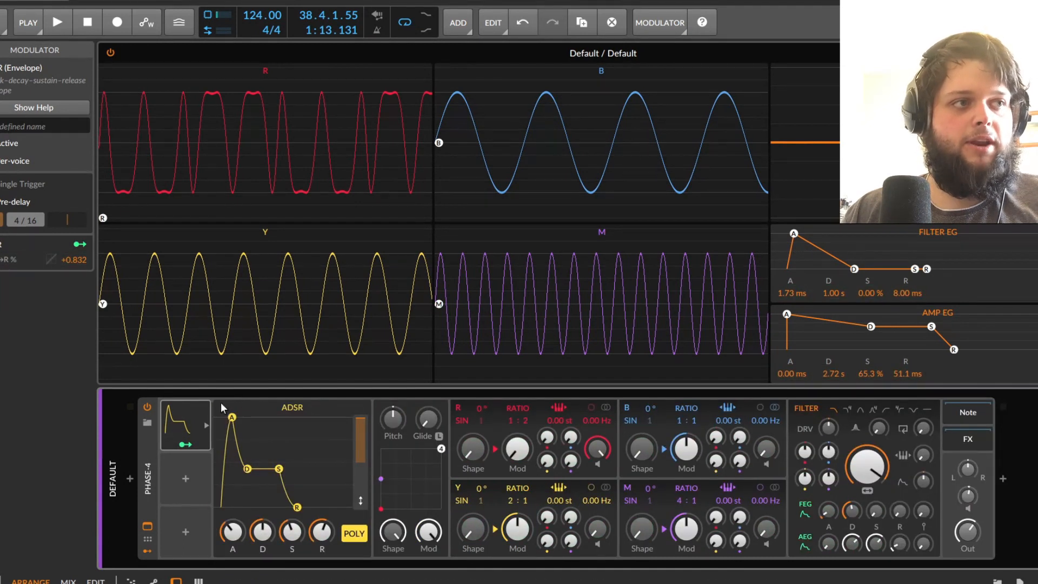
drag(231, 421, 221, 417)
drag(247, 468, 255, 522)
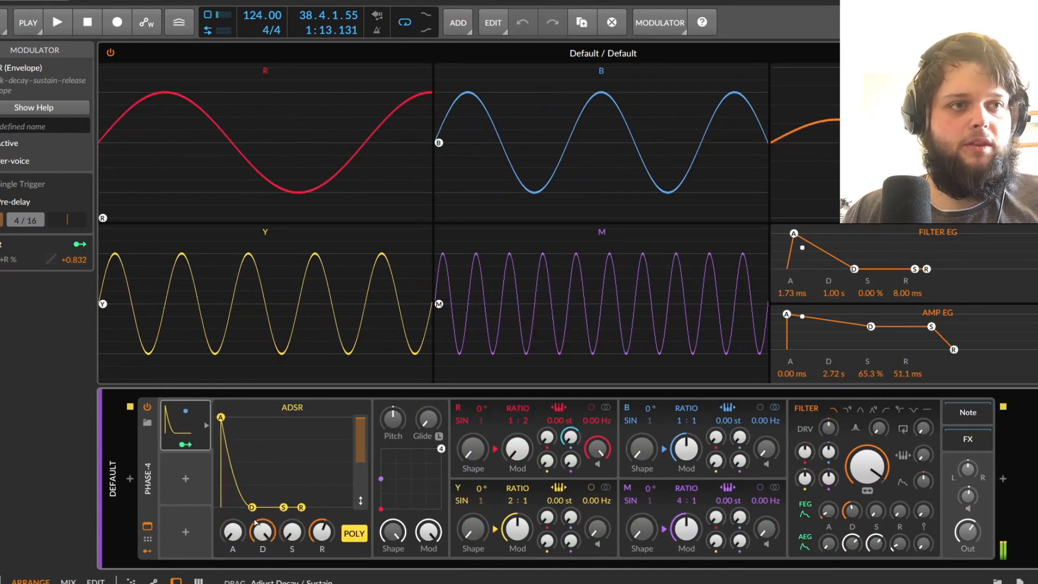
mouse_move(517, 449)
mouse_down()
mouse_move(516, 422)
mouse_move(517, 441)
mouse_up()
drag(263, 532, 258, 537)
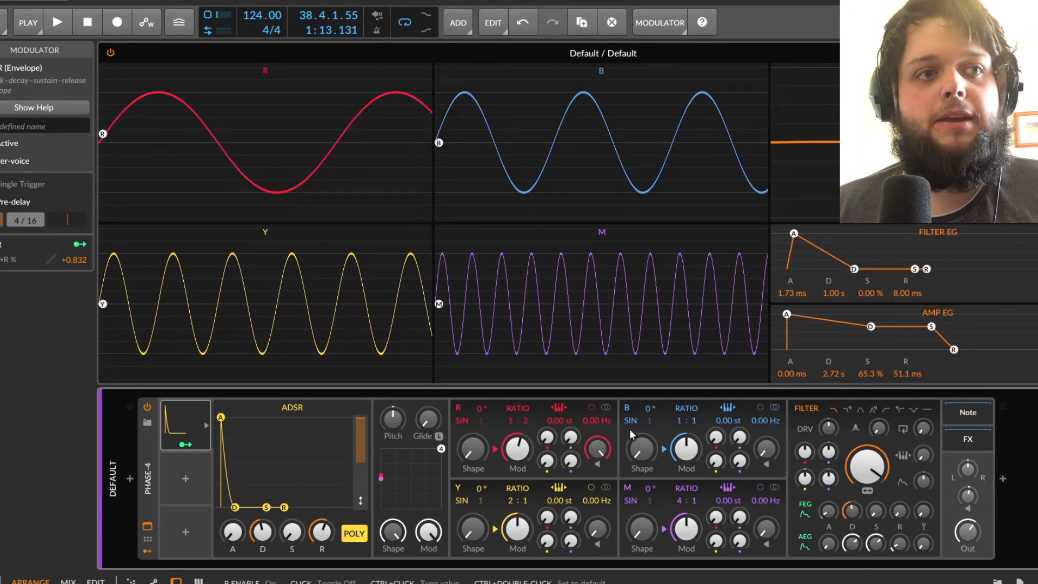
Step: Switch oscillator B to the SAW algorithm with raised shape and formant 7, and slightly lengthen the ADSR's attack and decay
mouse_move(642, 448)
mouse_down()
mouse_move(631, 400)
mouse_move(641, 442)
mouse_move(641, 429)
mouse_up()
drag(263, 532, 241, 520)
drag(641, 449, 640, 431)
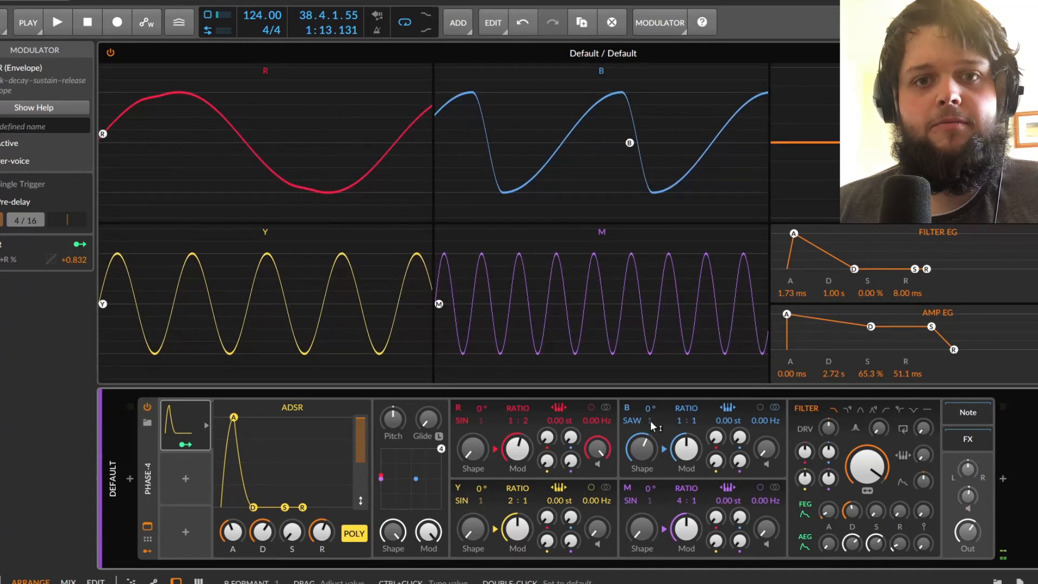
drag(650, 421, 650, 398)
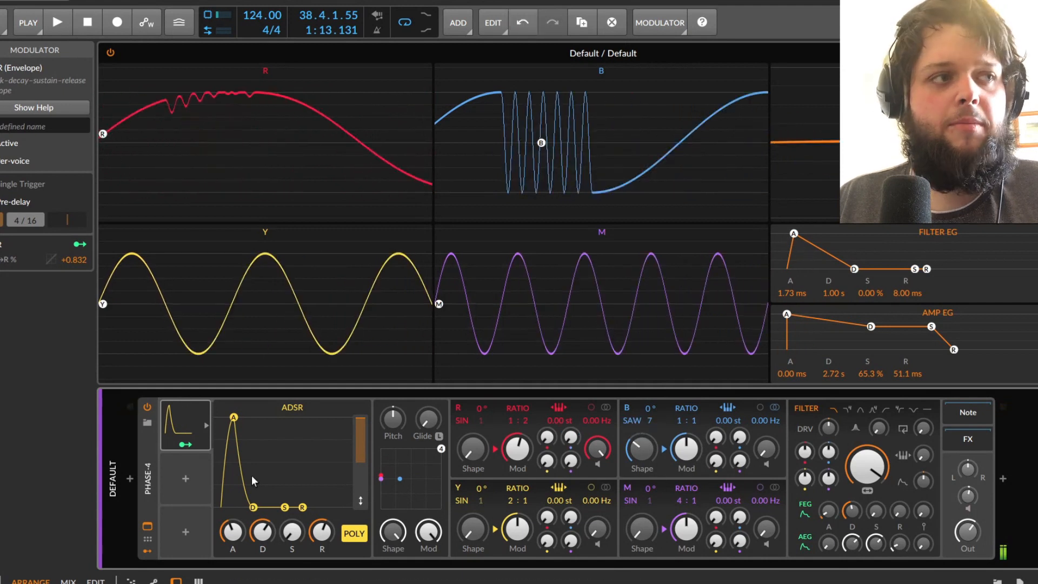
Step: Assign the ADSR to oscillator B's shaping amount at +0.572 and oscillator R's shaping amount at +0.488
click(185, 444)
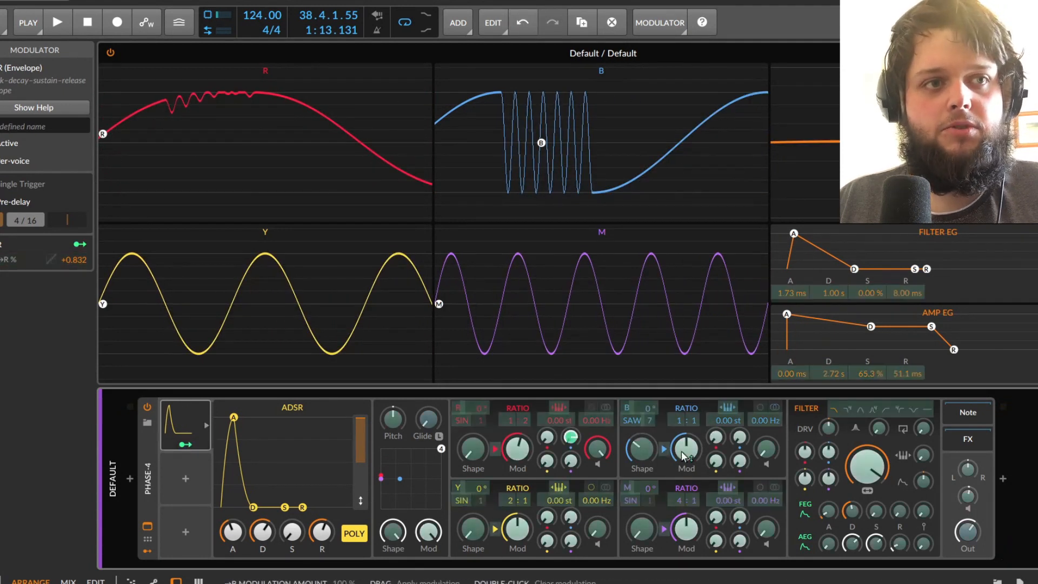
drag(637, 459, 638, 423)
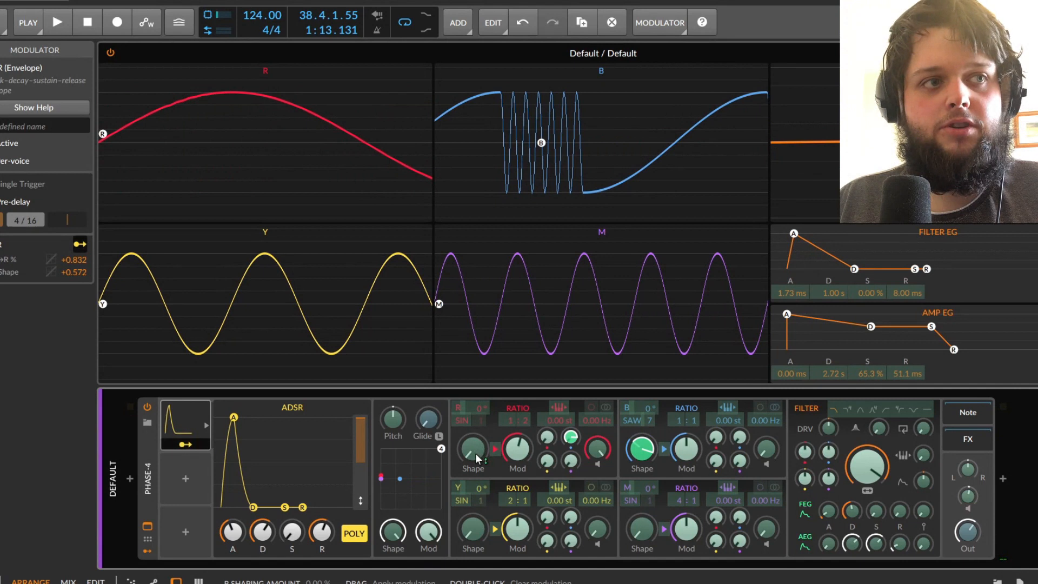
drag(475, 453, 475, 428)
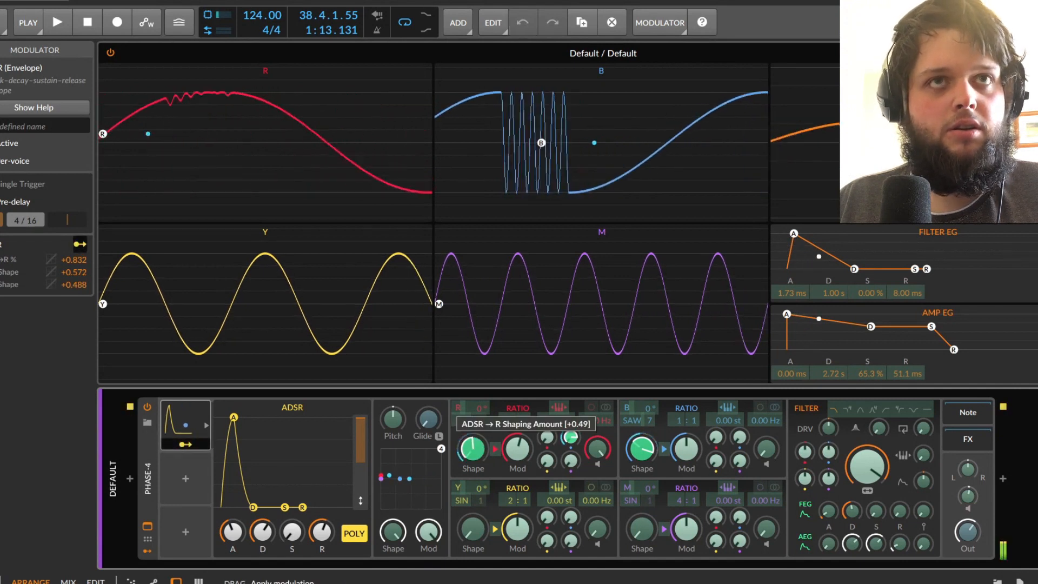
click(175, 445)
Step: Detune oscillator R by 0.50 Hz in stereo, and set oscillator B to ratio 2:1 with shape at 2.80%
drag(594, 424, 593, 411)
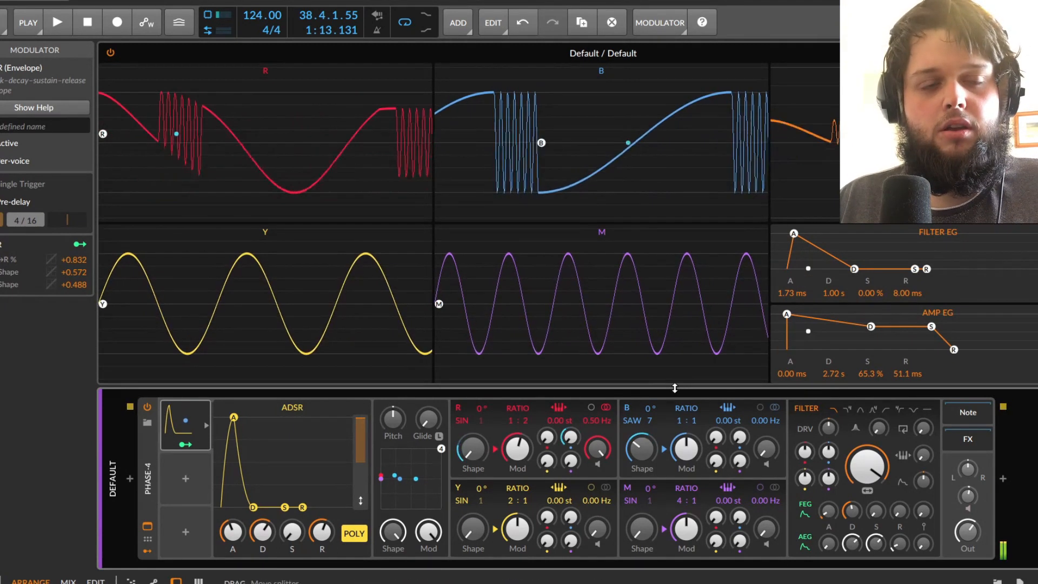
drag(675, 414, 674, 400)
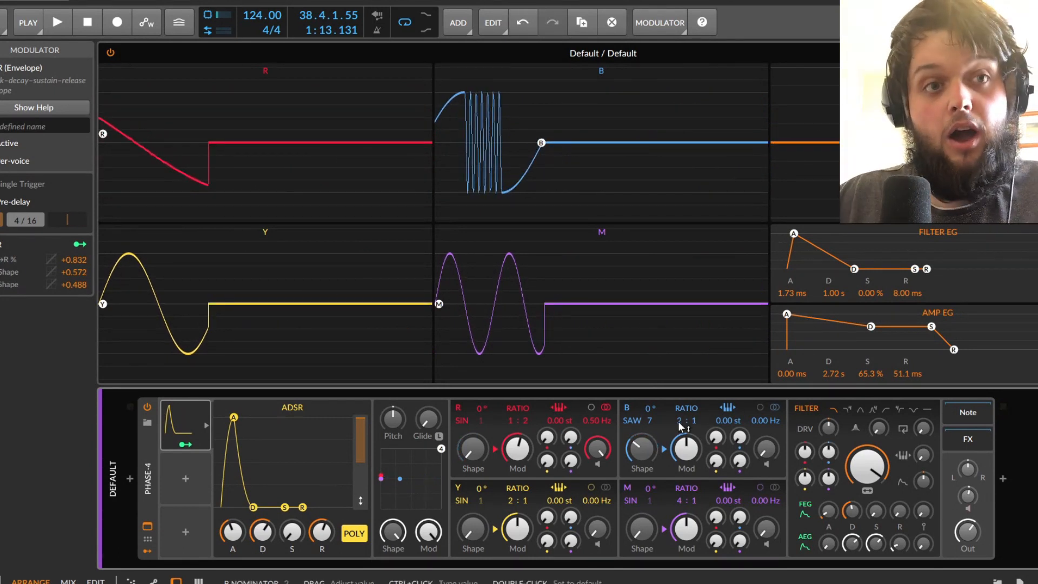
drag(642, 450, 641, 486)
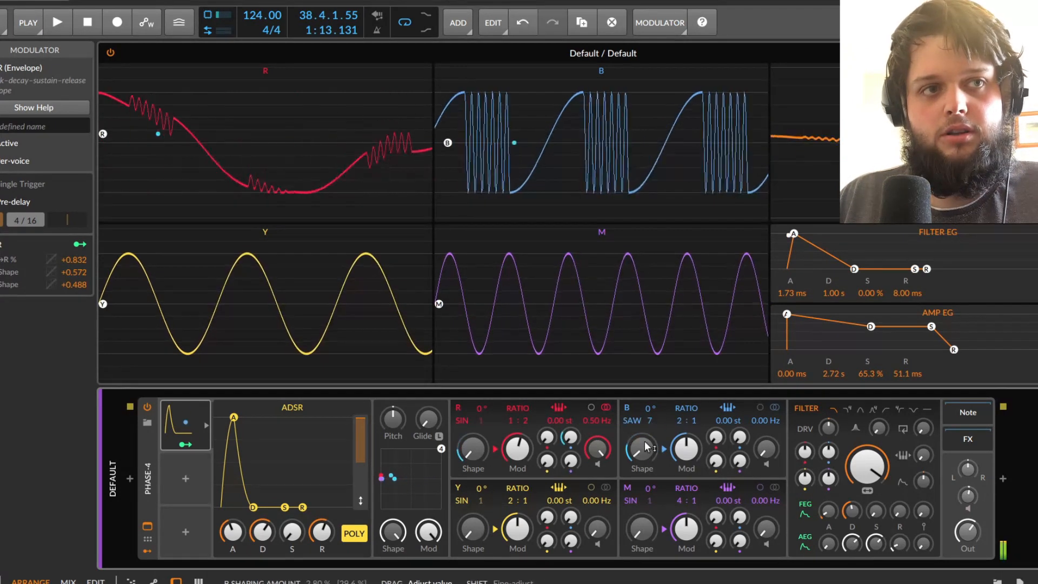
Step: Set oscillator B's formant to 3, phase to 211° and shape to a raised amount, trying PW and SAW before choosing SIN
mouse_move(650, 420)
mouse_down()
mouse_move(650, 432)
mouse_move(633, 415)
mouse_up()
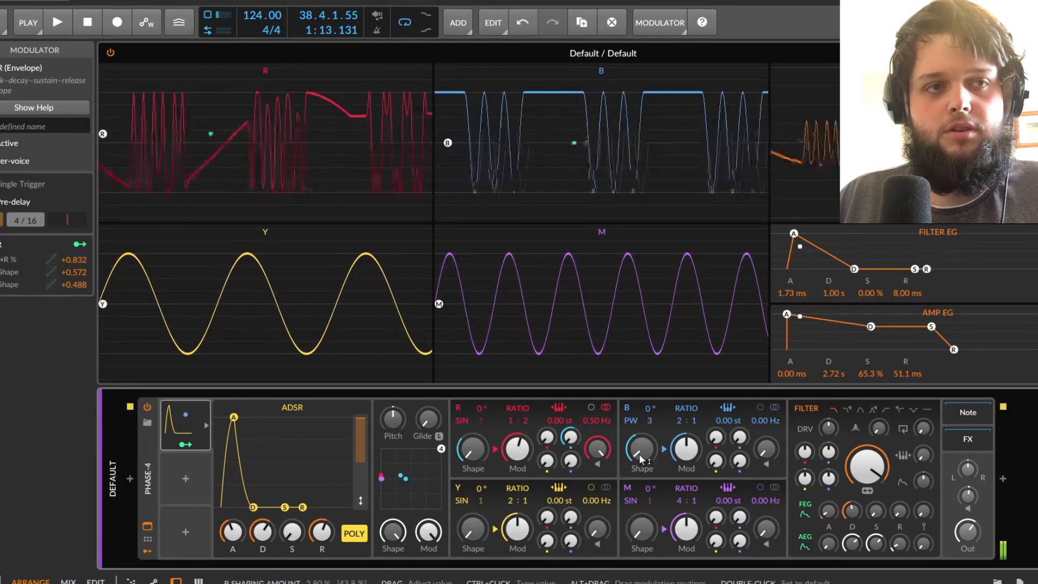
drag(632, 423, 650, 420)
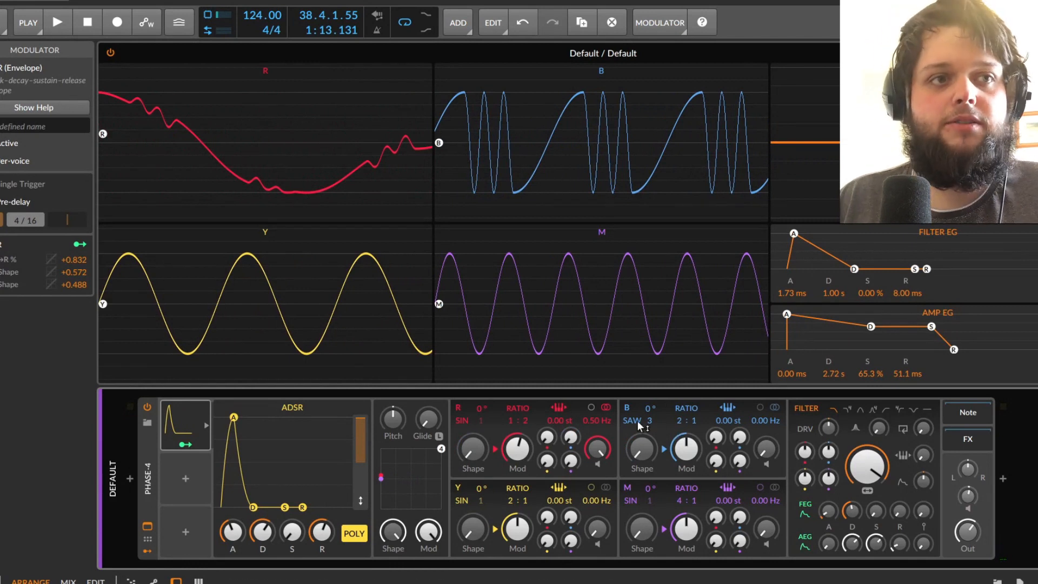
drag(647, 411, 648, 409)
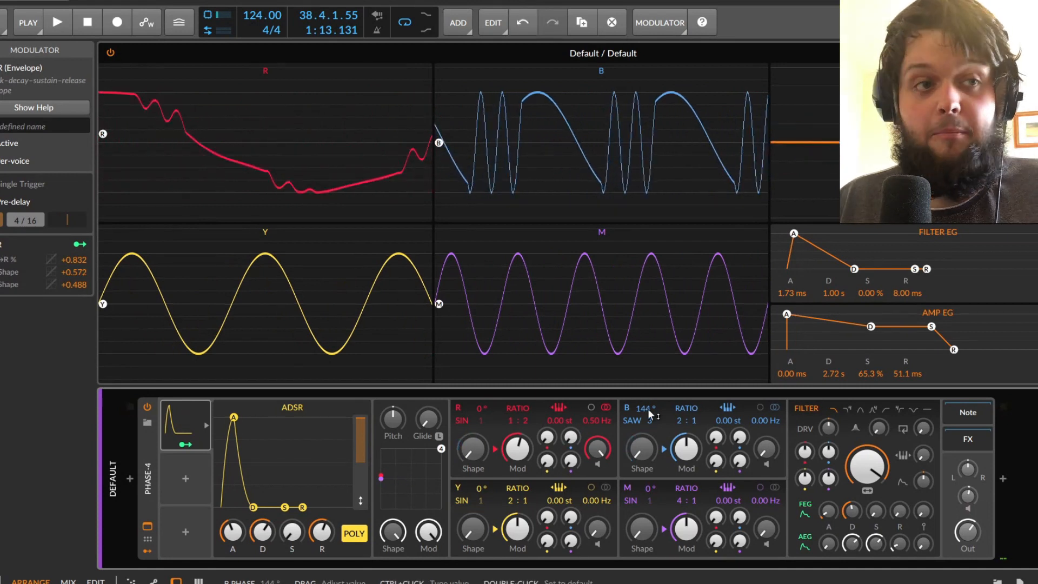
drag(648, 409, 647, 389)
drag(639, 459, 644, 389)
click(629, 424)
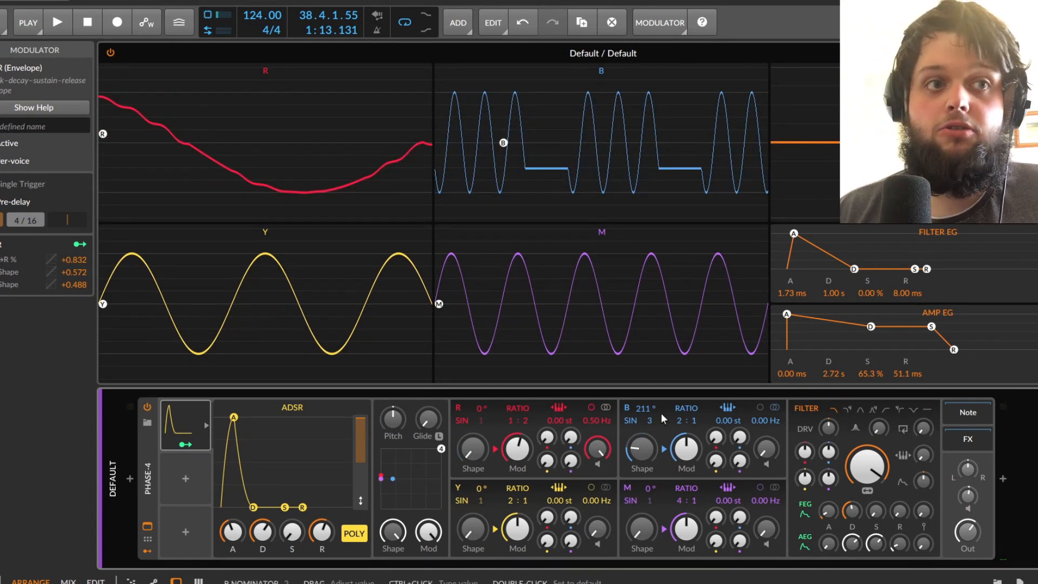
Step: Bring oscillator B's volume up to 0.0 dB, and set oscillator R's ratio to 1:1 and B's to 1:2
mouse_move(764, 458)
mouse_down()
mouse_move(764, 431)
mouse_move(764, 447)
mouse_up()
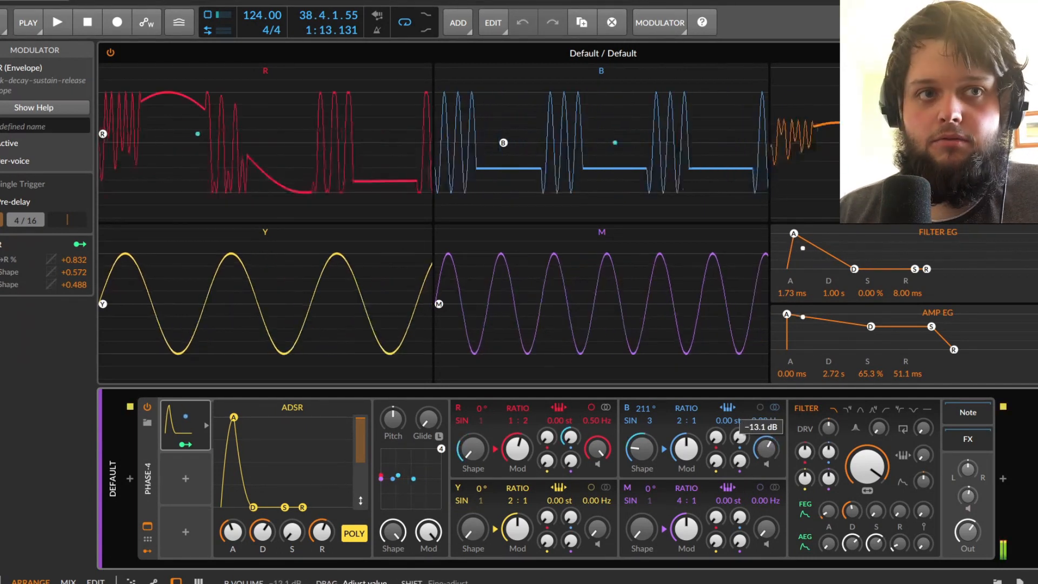
drag(678, 423, 678, 429)
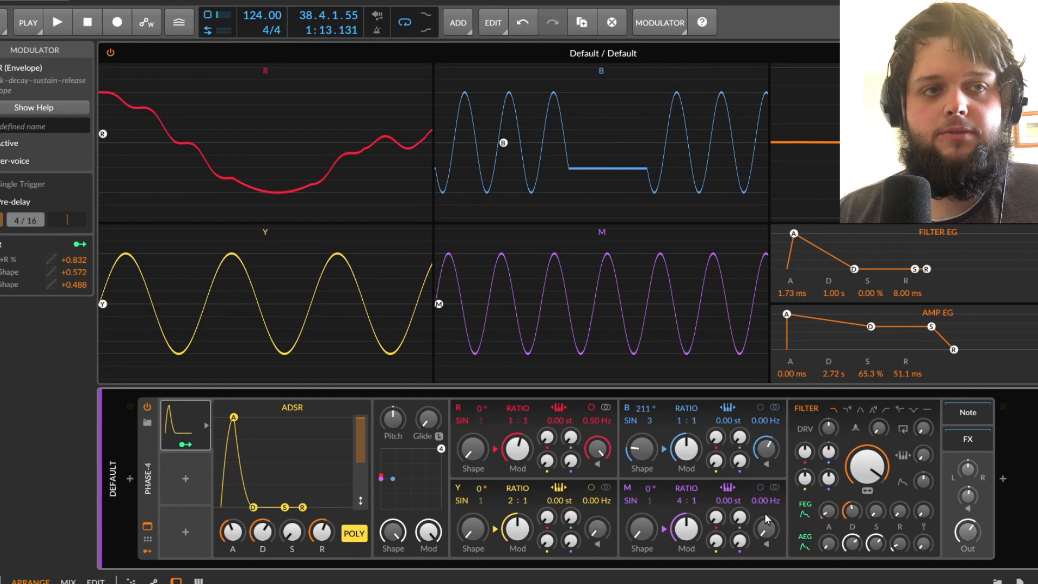
drag(695, 420, 695, 416)
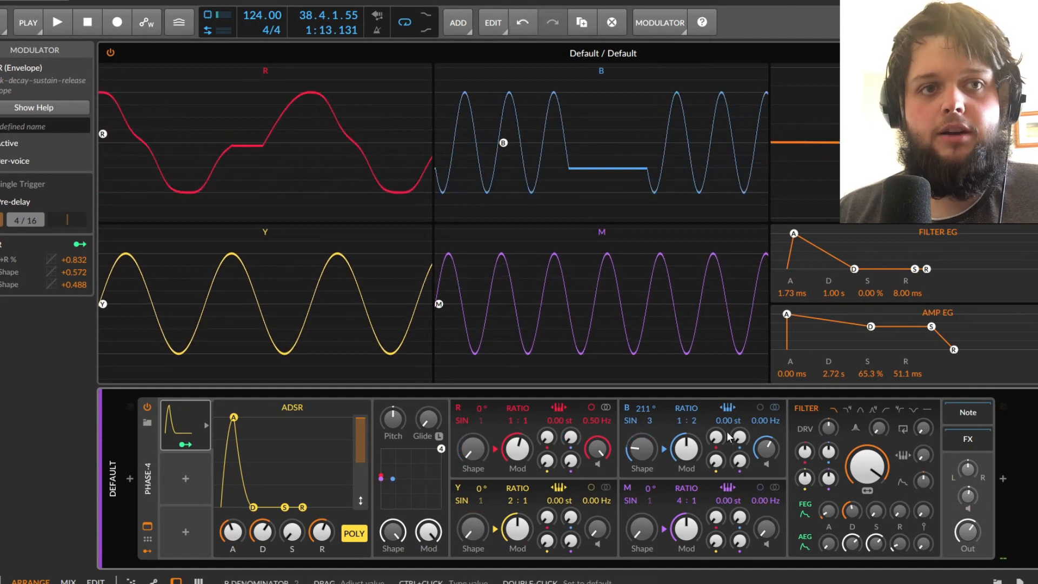
double_click(769, 451)
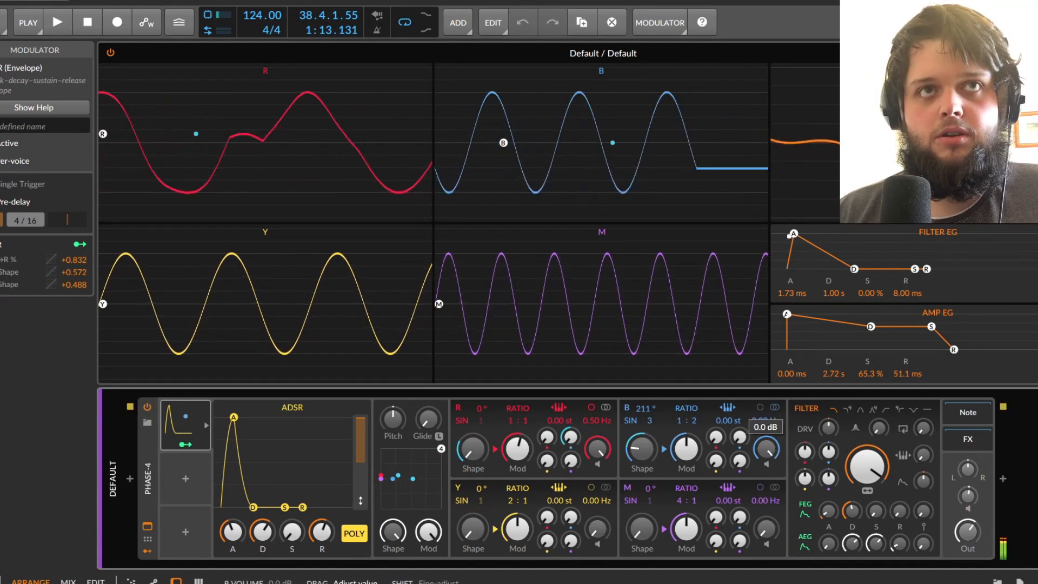
Step: Set oscillator R to Mod 284% at ratio 1:2, and oscillator B to formant 1 at ratio 1:1 with its volume off
drag(518, 448, 518, 425)
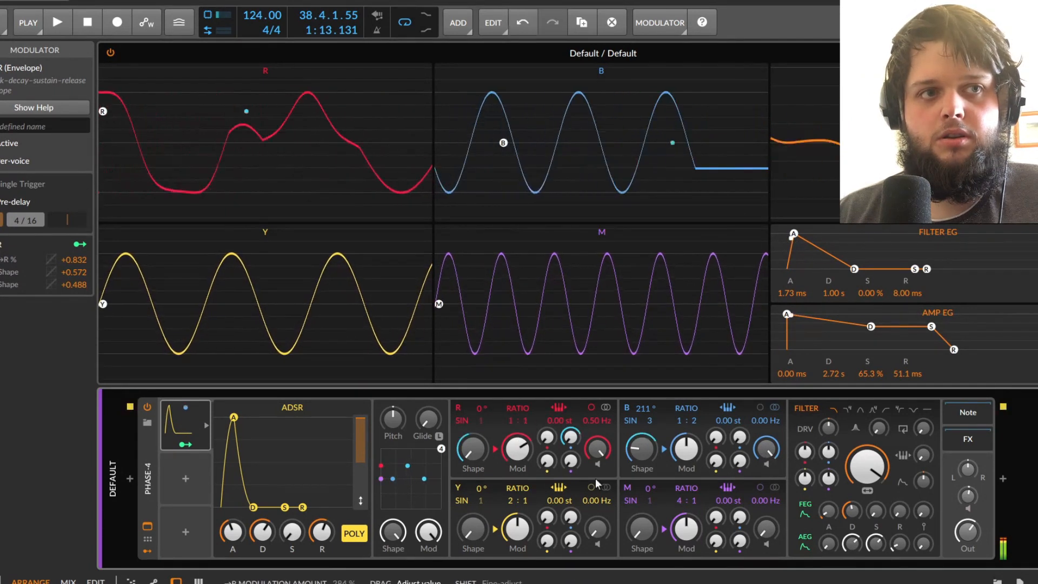
mouse_move(648, 421)
mouse_down()
mouse_move(649, 439)
mouse_move(631, 407)
mouse_move(630, 420)
mouse_up()
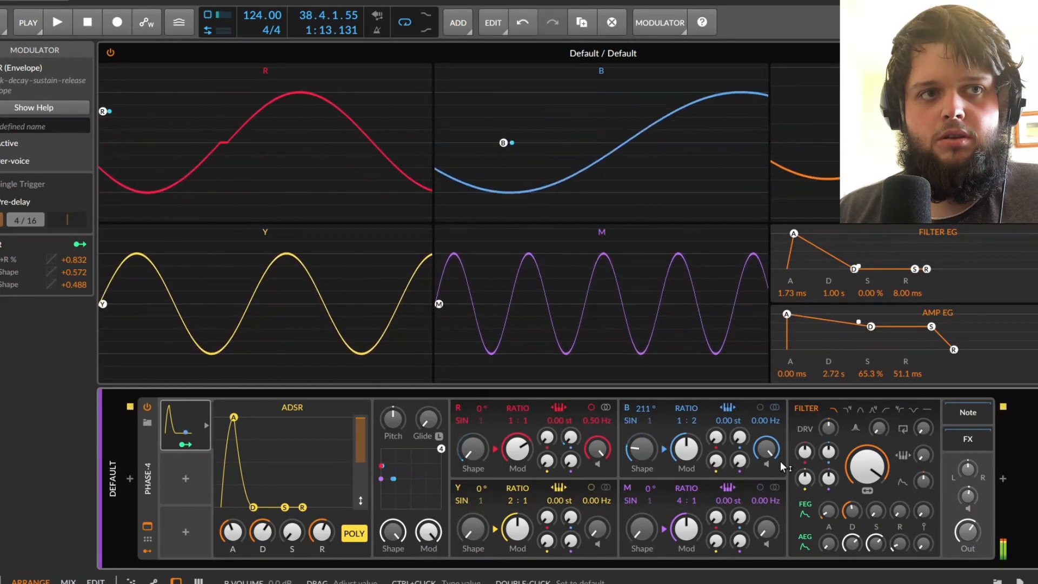
drag(768, 450, 768, 498)
drag(508, 421, 508, 434)
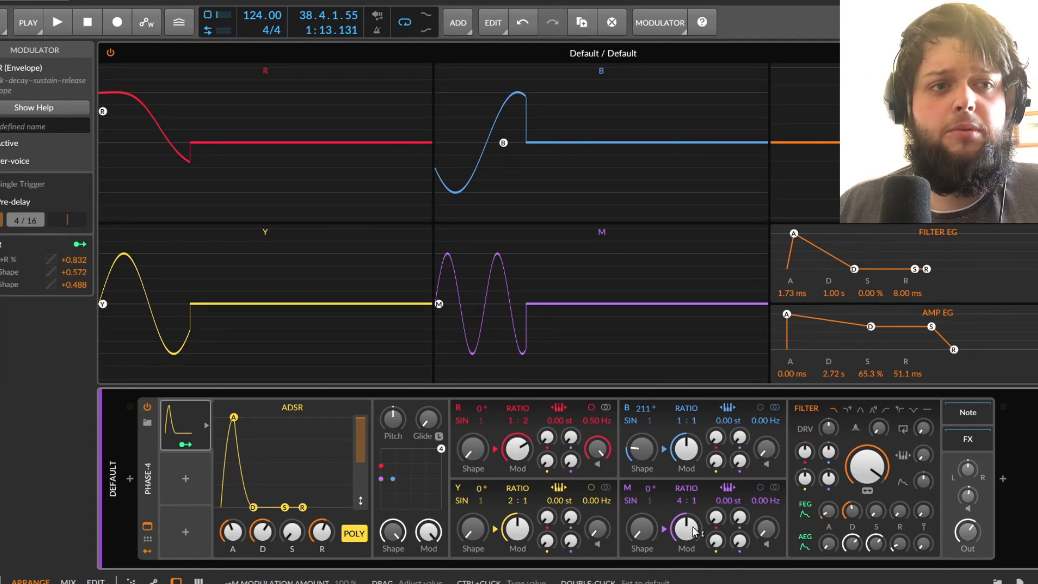
Step: Raise oscillator B's modulation from M, and give oscillator M a raised shape, formant 5 and a lower Mod amount
drag(739, 461, 739, 447)
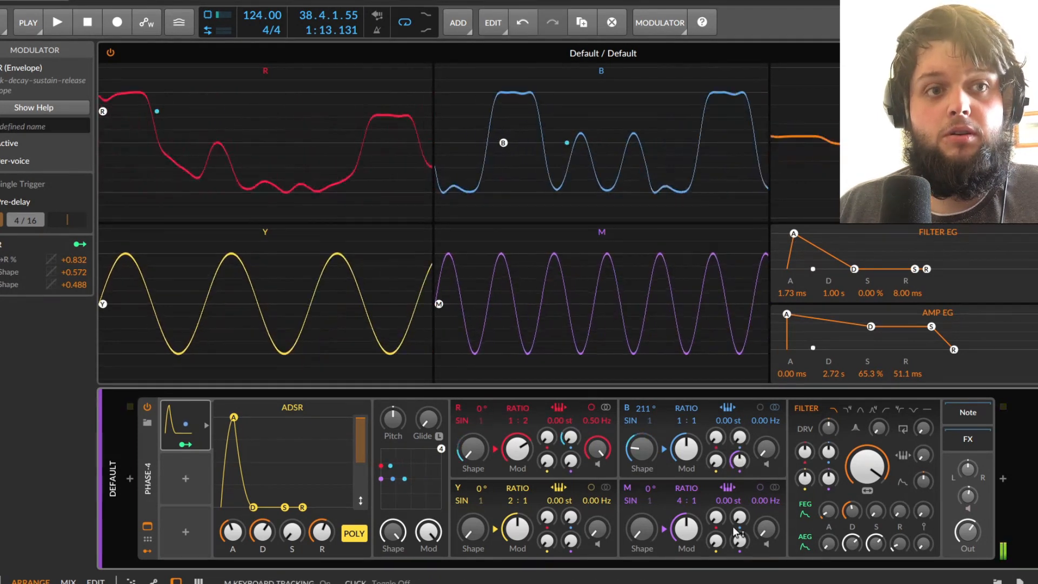
drag(641, 531, 649, 487)
drag(641, 528, 677, 542)
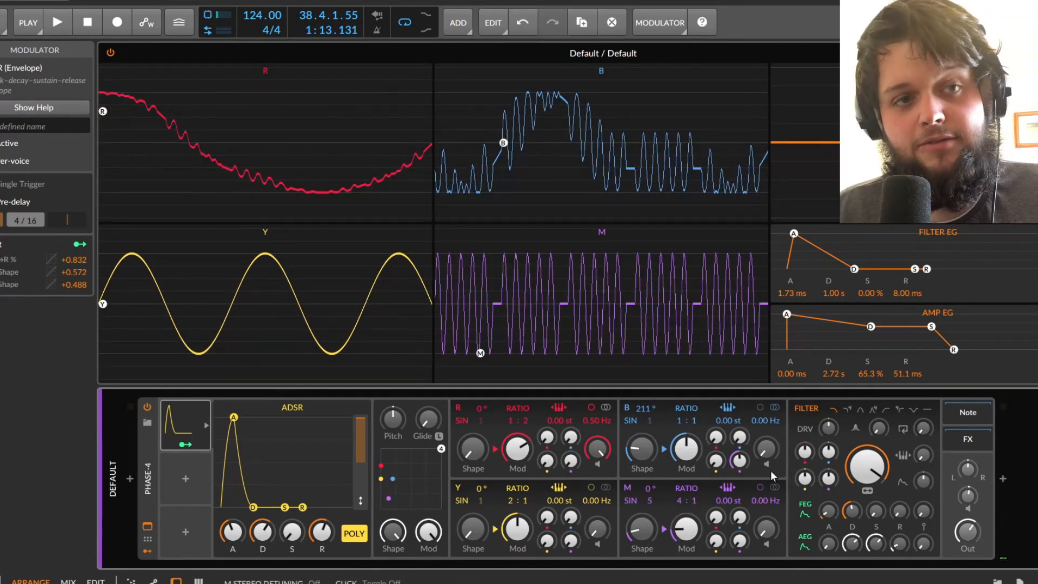
Step: Lower the Mod amounts of oscillators R and B, and reduce B's modulation from M to 4.21%
drag(754, 461, 740, 462)
drag(683, 443, 683, 445)
mouse_move(532, 449)
mouse_down()
mouse_move(532, 432)
mouse_move(521, 447)
mouse_up()
drag(741, 463, 741, 449)
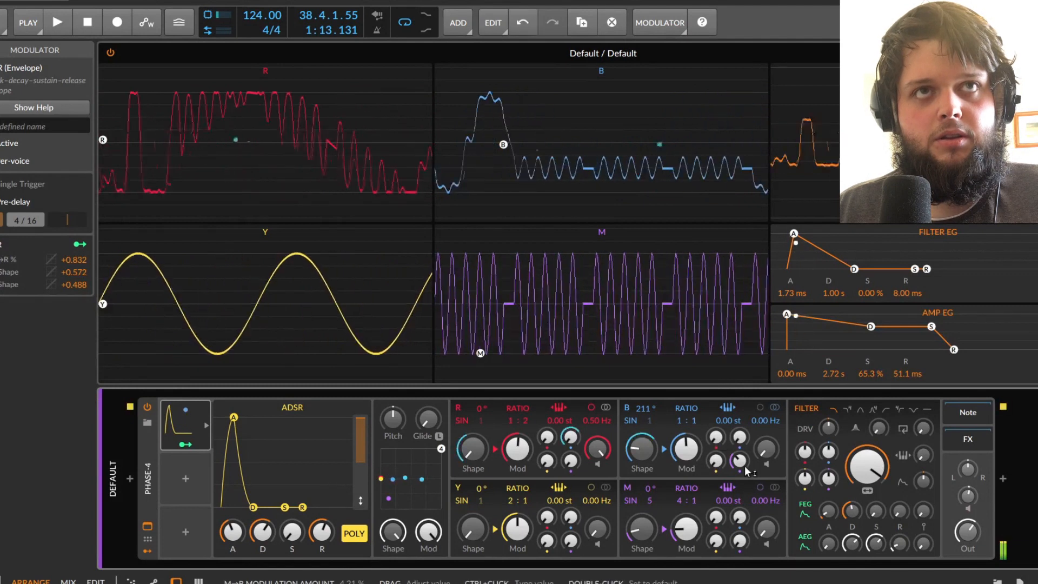
Step: Set oscillator M to ratio 12:1 and formant 1, and raise its Mod amount and its modulation from R to 64.5%
mouse_move(682, 503)
mouse_down()
mouse_move(682, 491)
mouse_move(692, 493)
mouse_up()
drag(686, 530, 718, 520)
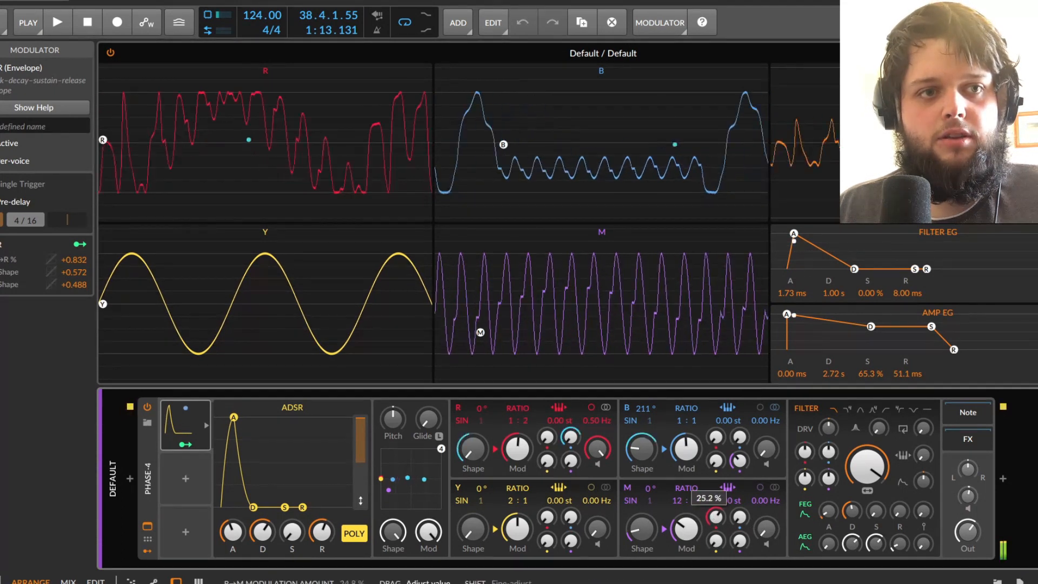
drag(718, 520, 688, 527)
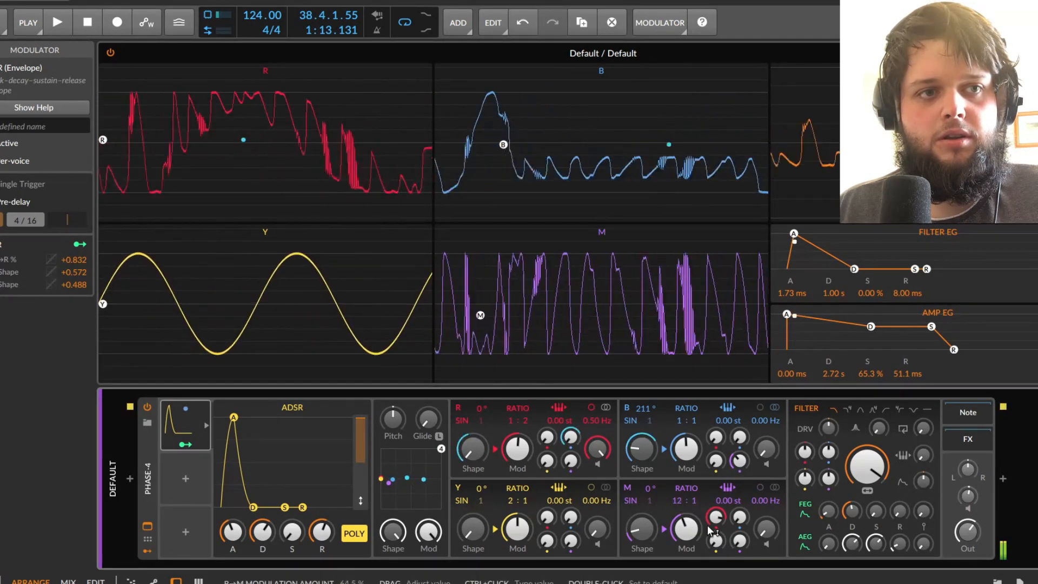
Step: Switch oscillator M to the HALF algorithm with raised shape, ratio 10:1 and formant 3
drag(676, 507, 641, 547)
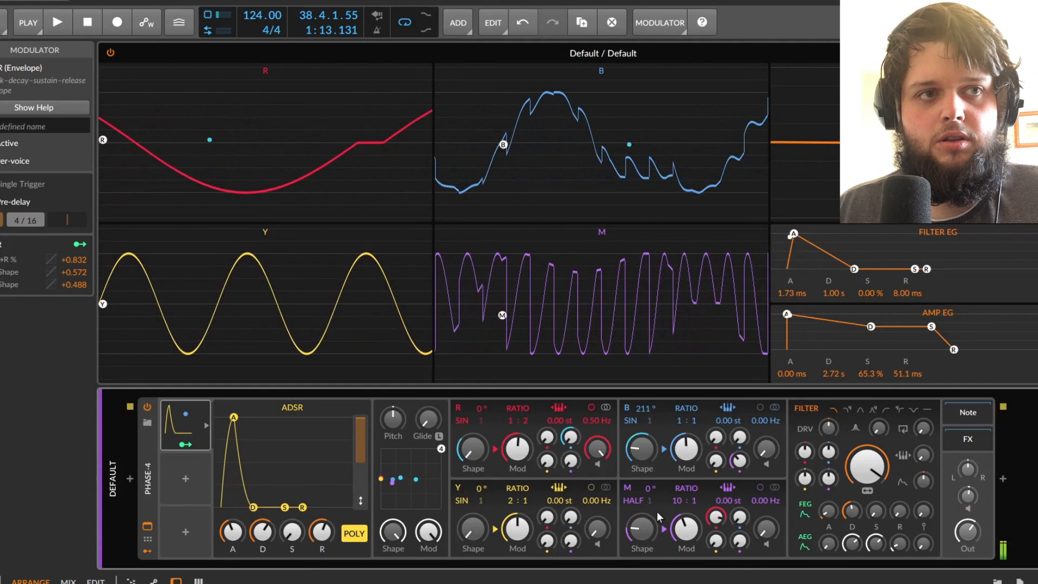
mouse_move(653, 497)
mouse_down()
mouse_move(653, 485)
mouse_move(650, 498)
mouse_up()
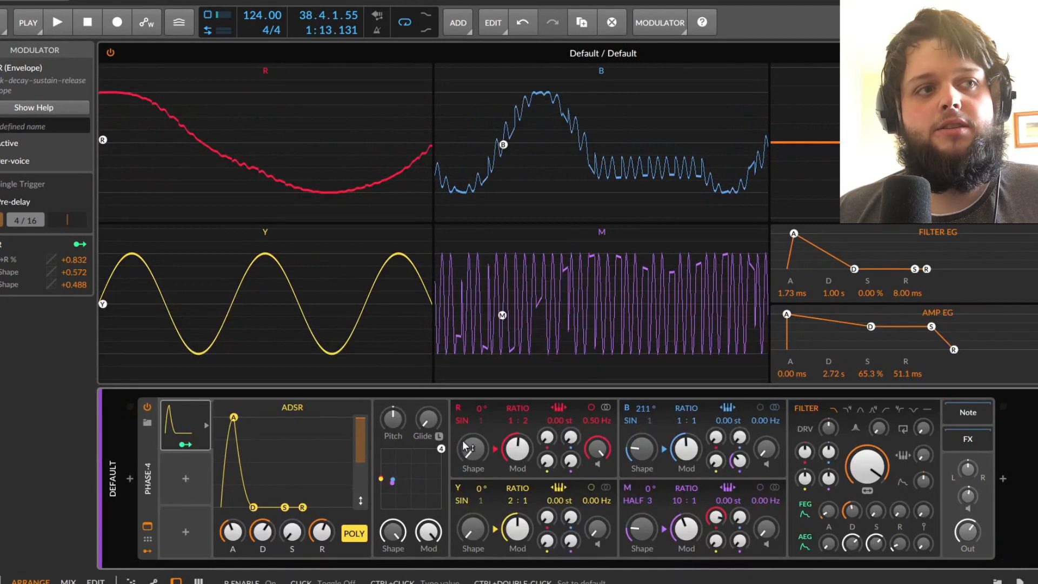
Step: Add modulation from M to oscillator R, and set frequency offsets of 2.06 Hz on M and 0.08 Hz on R
click(547, 437)
drag(547, 437, 575, 463)
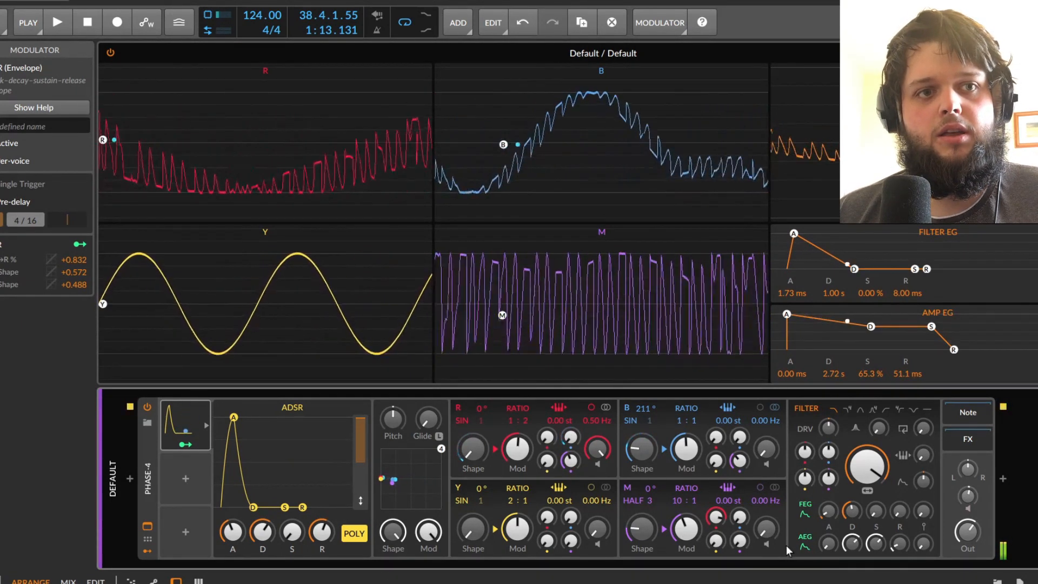
drag(766, 506, 764, 501)
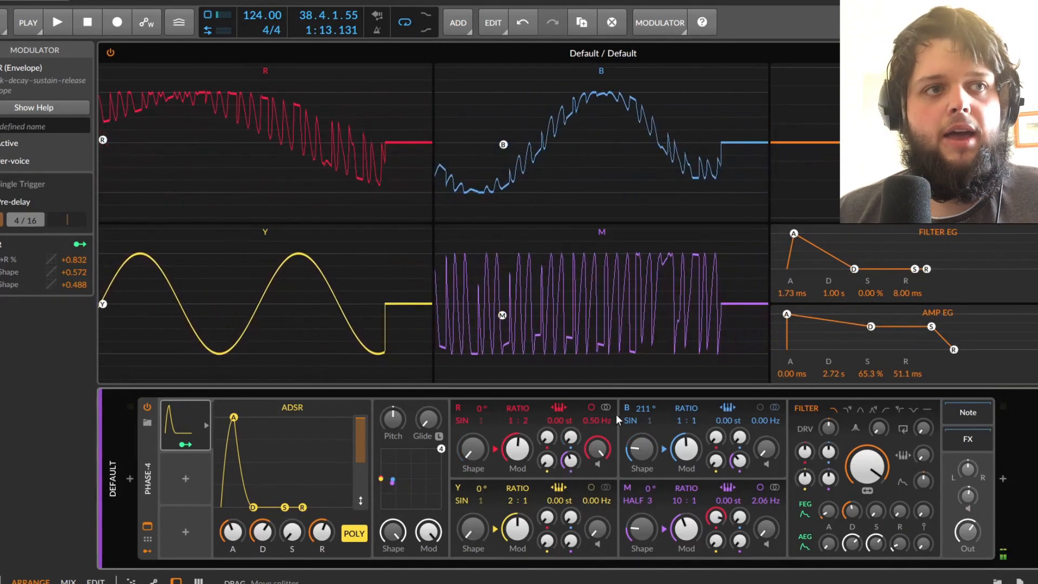
mouse_move(597, 421)
mouse_down()
mouse_move(594, 435)
mouse_move(592, 420)
mouse_up()
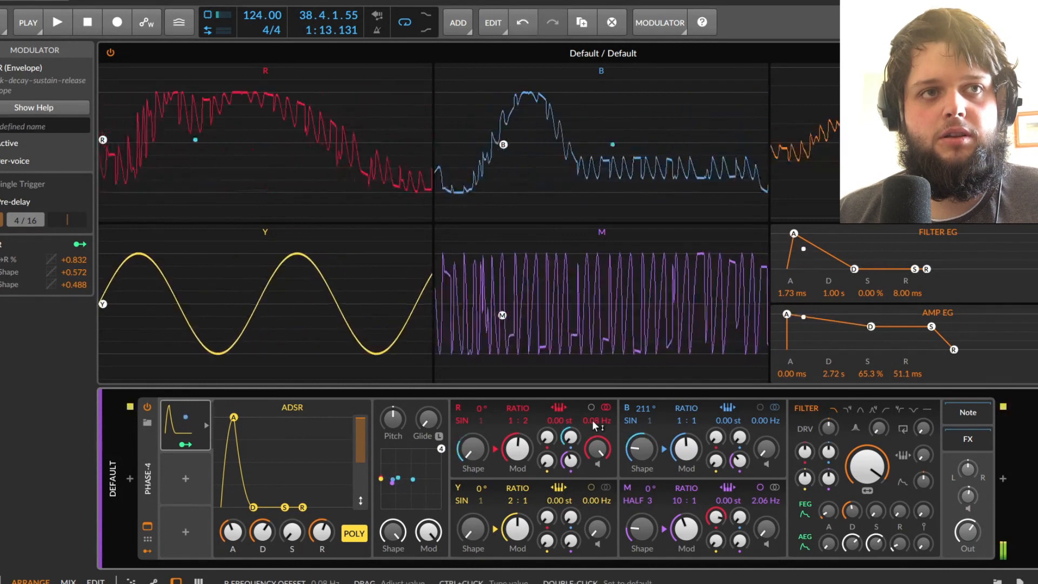
Step: Add modulation from Y to oscillator R, and turn off Y's keyboard tracking with a fixed frequency of 353 Hz
click(549, 540)
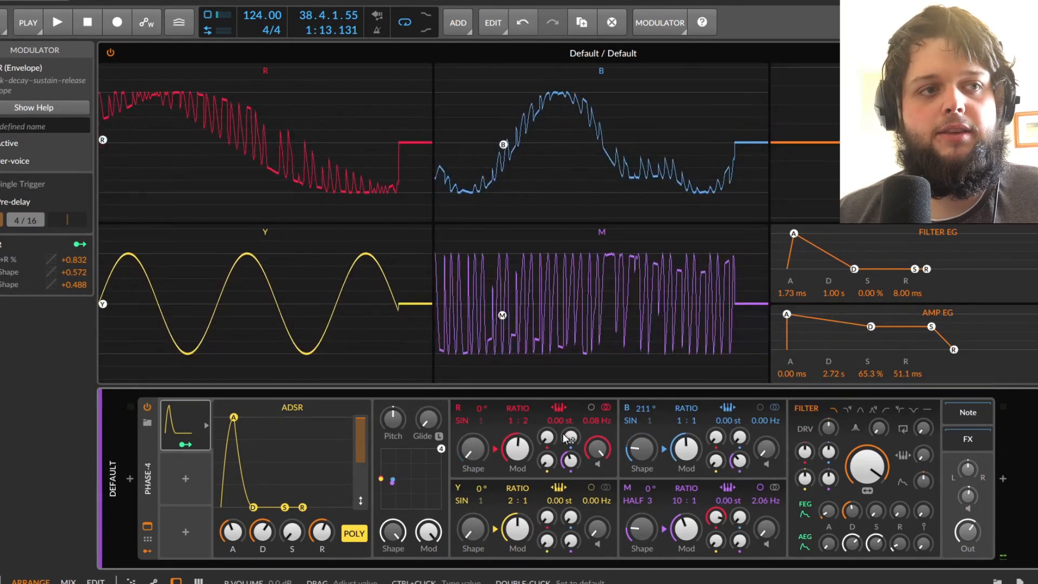
drag(550, 463, 550, 448)
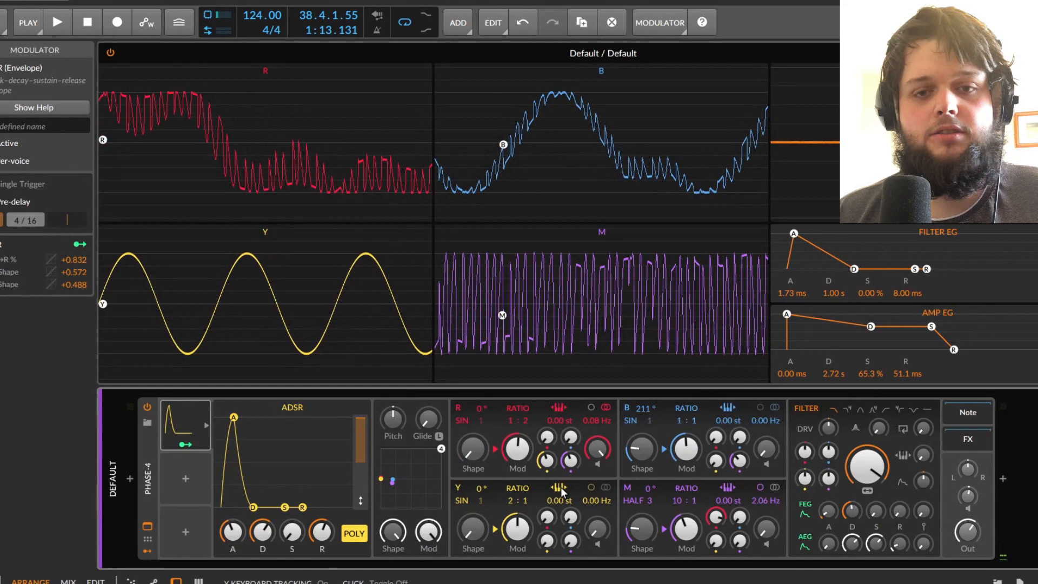
click(560, 489)
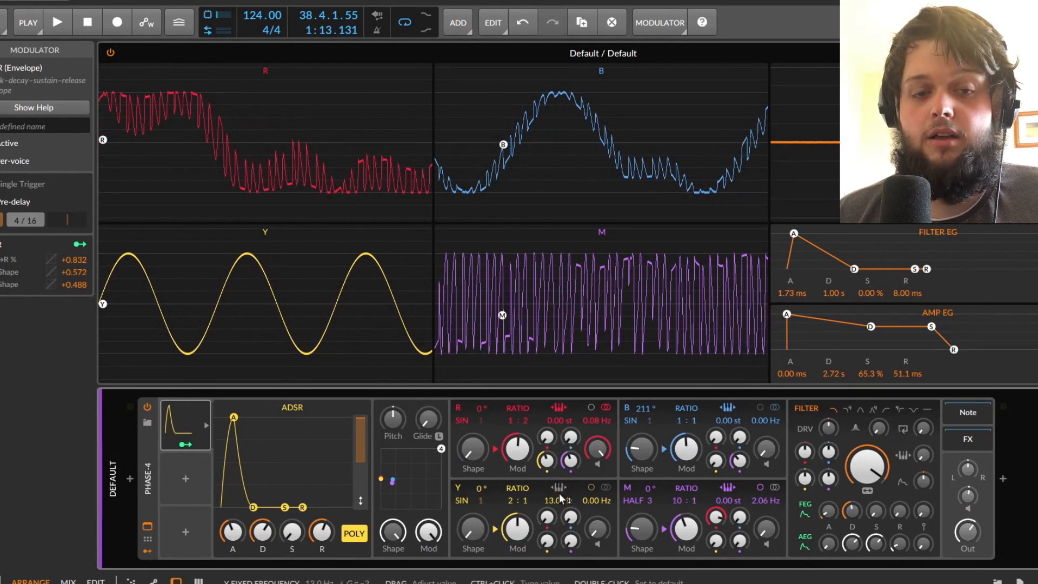
drag(547, 460, 546, 463)
mouse_move(558, 500)
mouse_down()
mouse_move(559, 472)
mouse_move(559, 519)
mouse_up()
drag(547, 461, 547, 462)
mouse_move(559, 500)
mouse_down()
mouse_move(558, 472)
mouse_move(558, 490)
mouse_up()
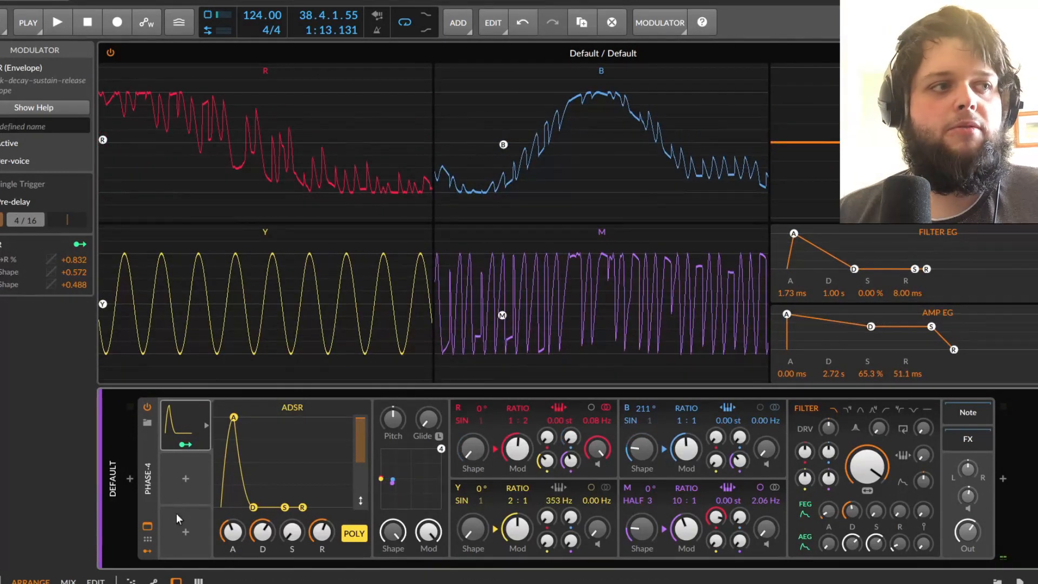
Step: Add a second ADSR modulator and map it to oscillator Y's fixed frequency with an amount of +37.44
click(187, 481)
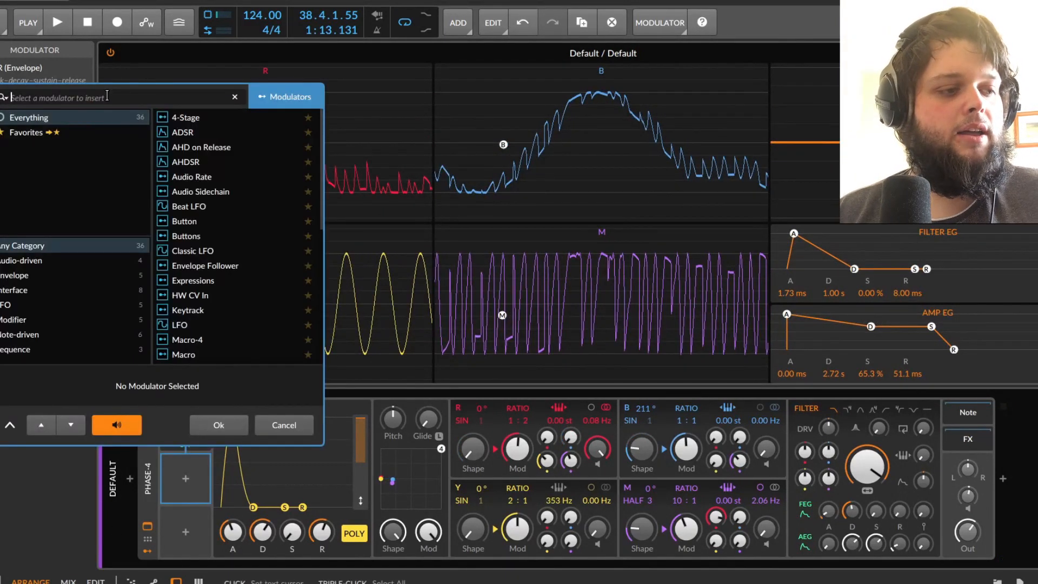
text(EN)
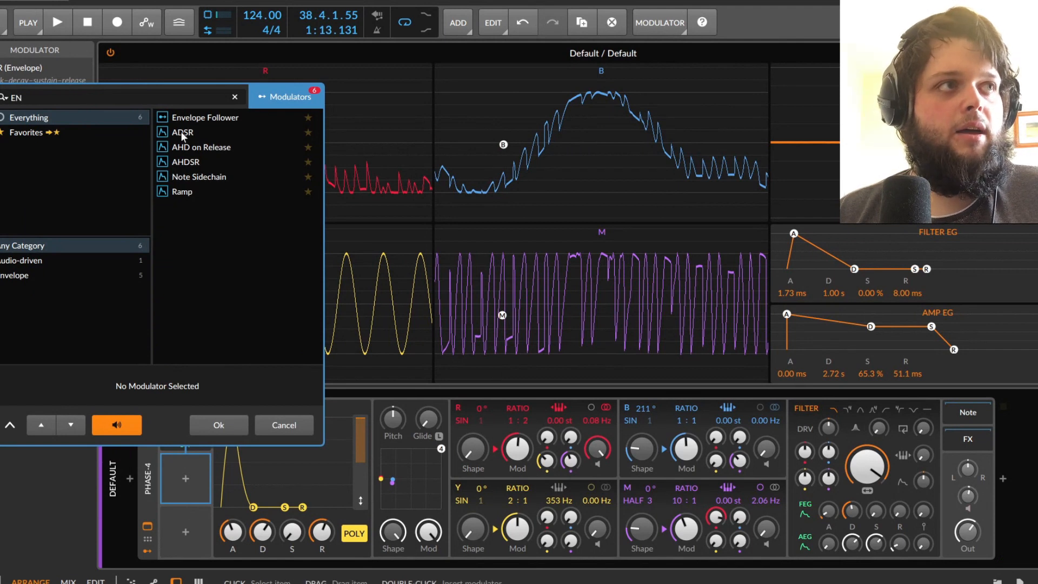
click(183, 133)
click(218, 426)
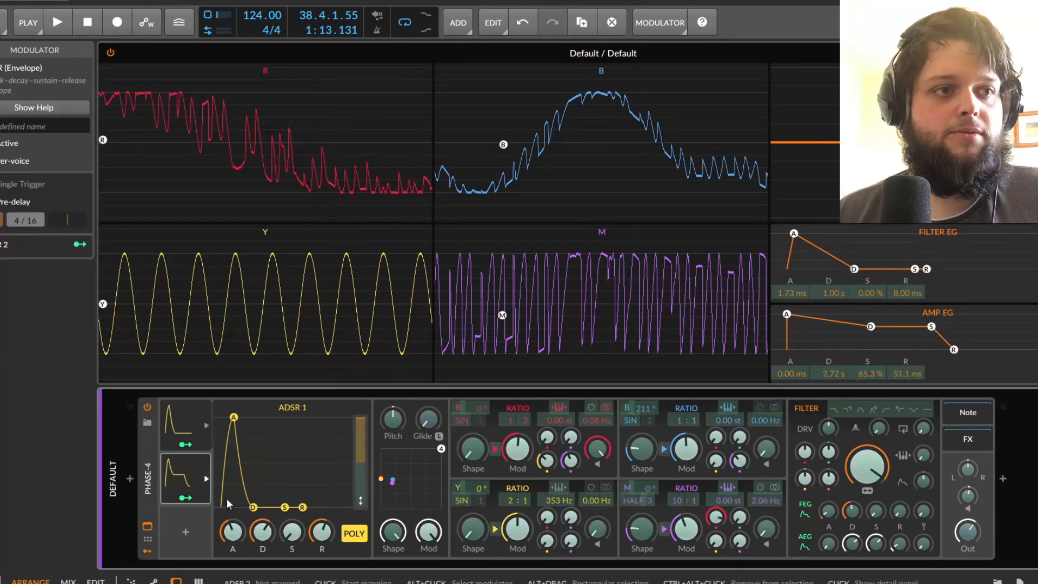
drag(560, 503, 559, 495)
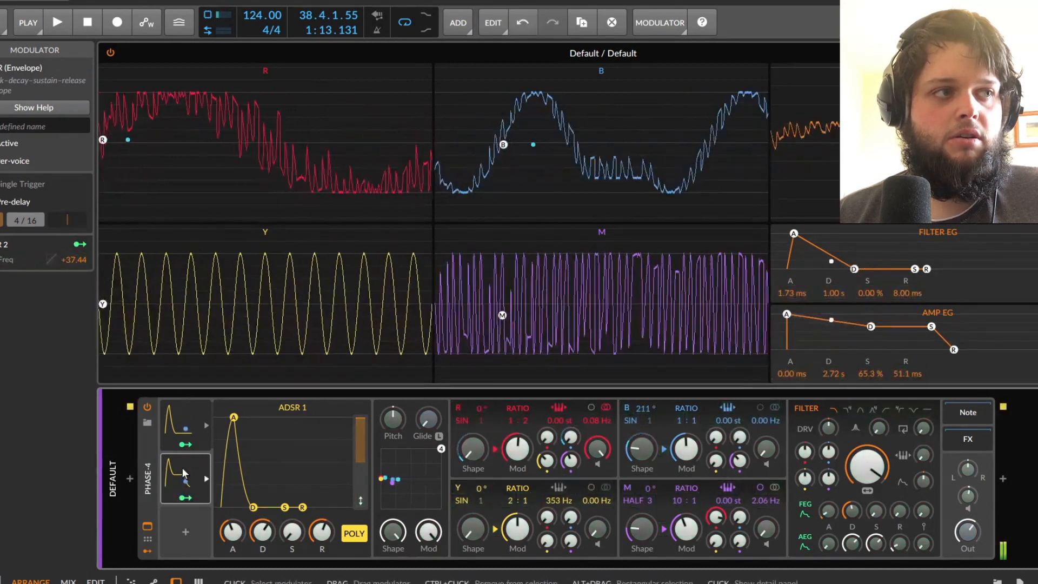
Step: Shape the ADSR 2 envelope with an instant attack, a longer decay and zero sustain
click(183, 468)
drag(225, 420, 221, 420)
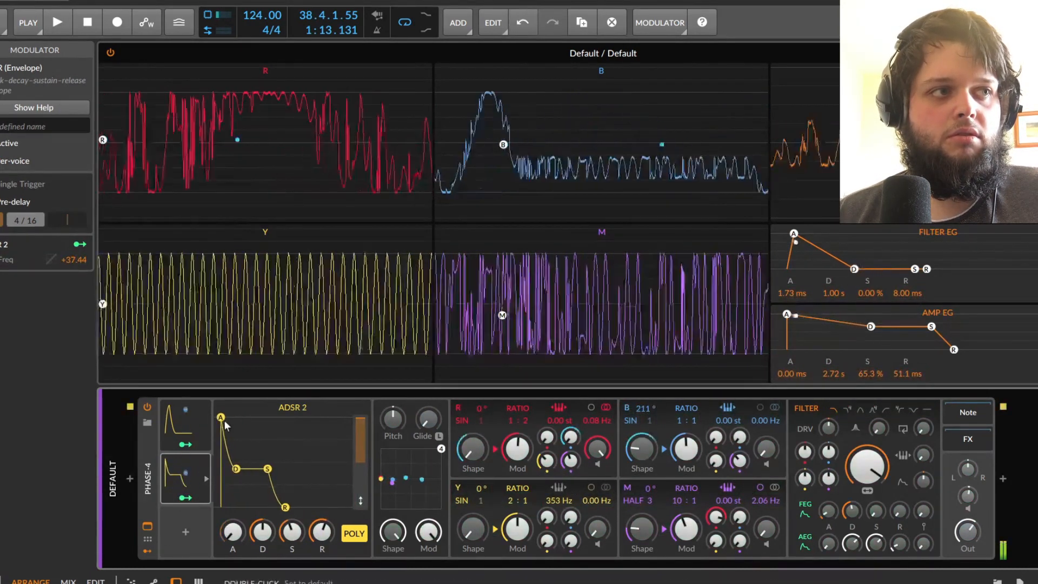
drag(240, 472, 253, 508)
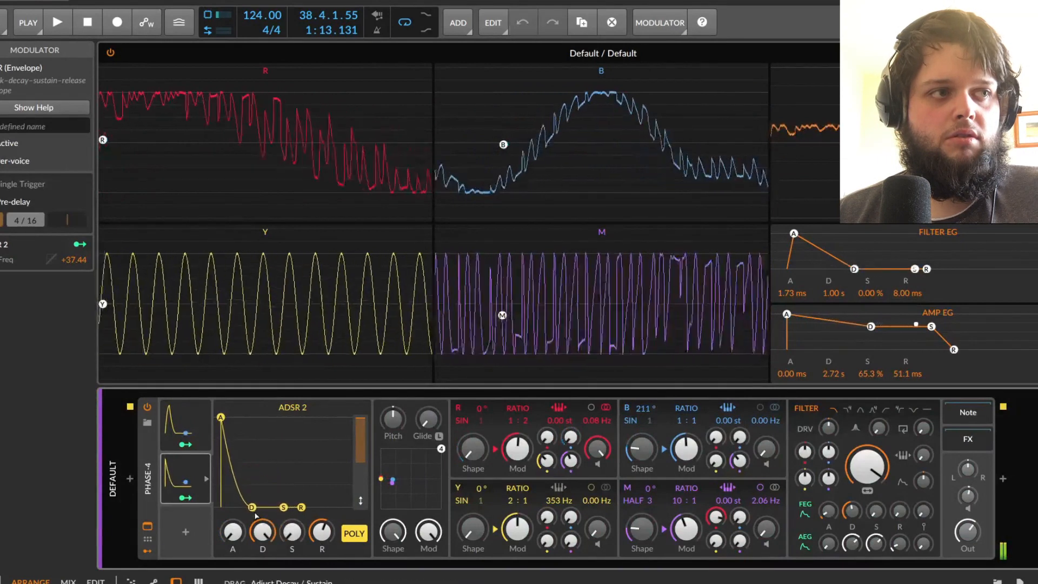
Step: Set Y's fixed frequency to 295 Hz, feed Y into oscillators M and B, and raise the shapes of B and R
mouse_move(551, 502)
mouse_down()
mouse_move(552, 535)
mouse_move(552, 501)
mouse_up()
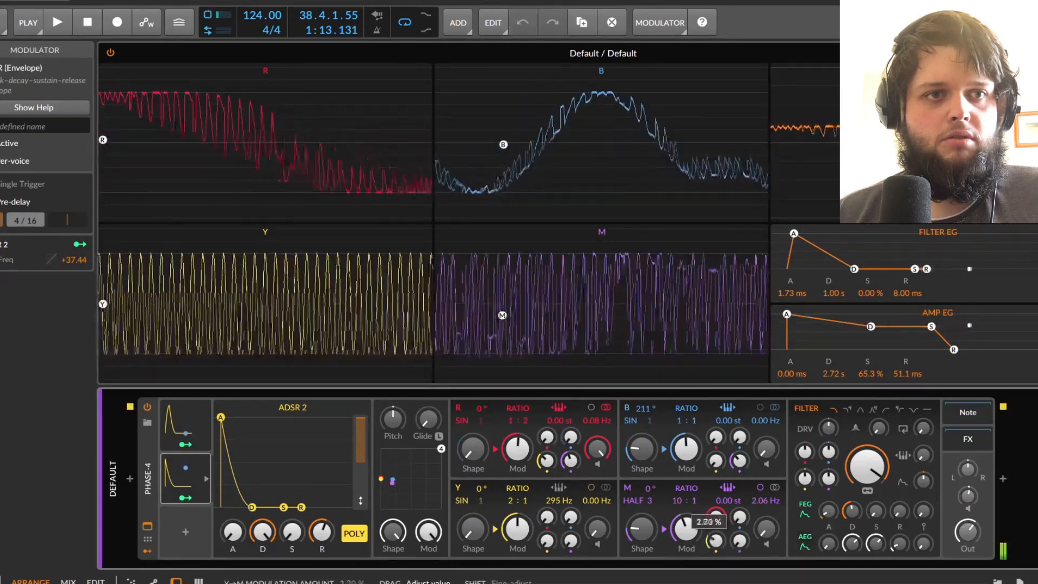
drag(717, 463, 641, 428)
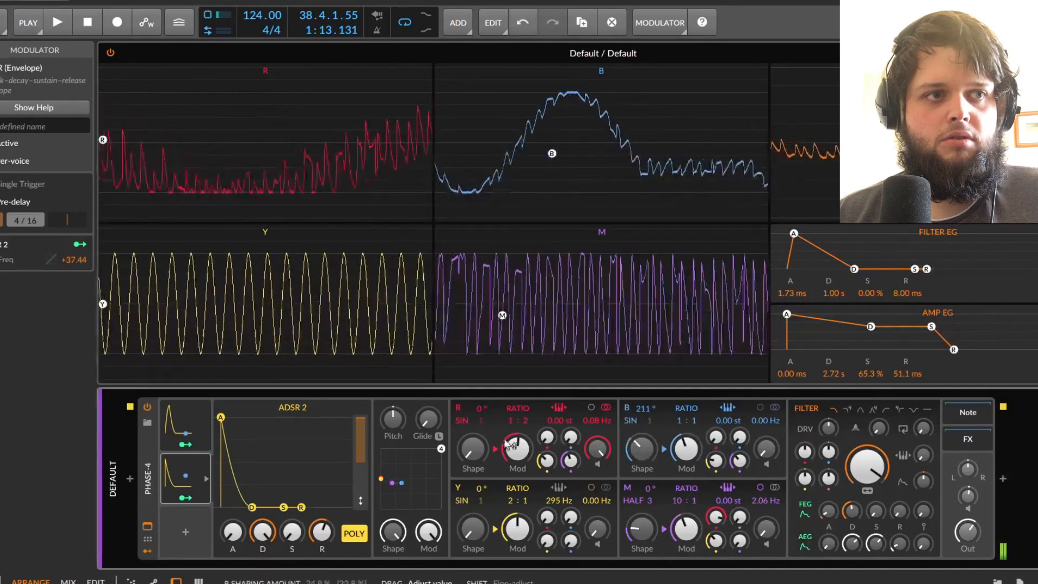
drag(505, 444, 491, 414)
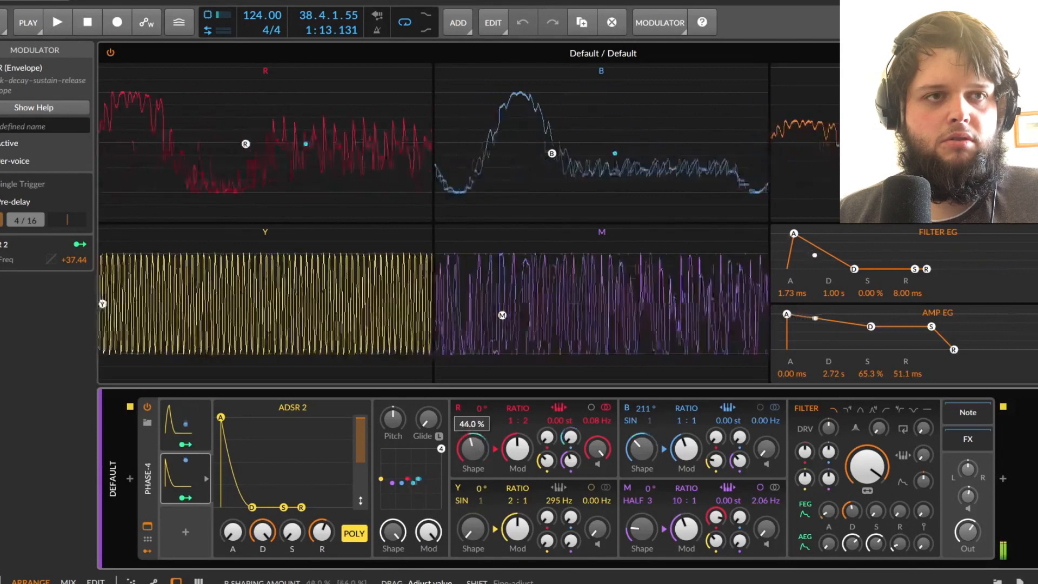
Step: Try the SAW algorithm on oscillator R, set Y's fixed frequency to 65.7 Hz, and return R to SIN with a reduced shape
drag(491, 414, 491, 412)
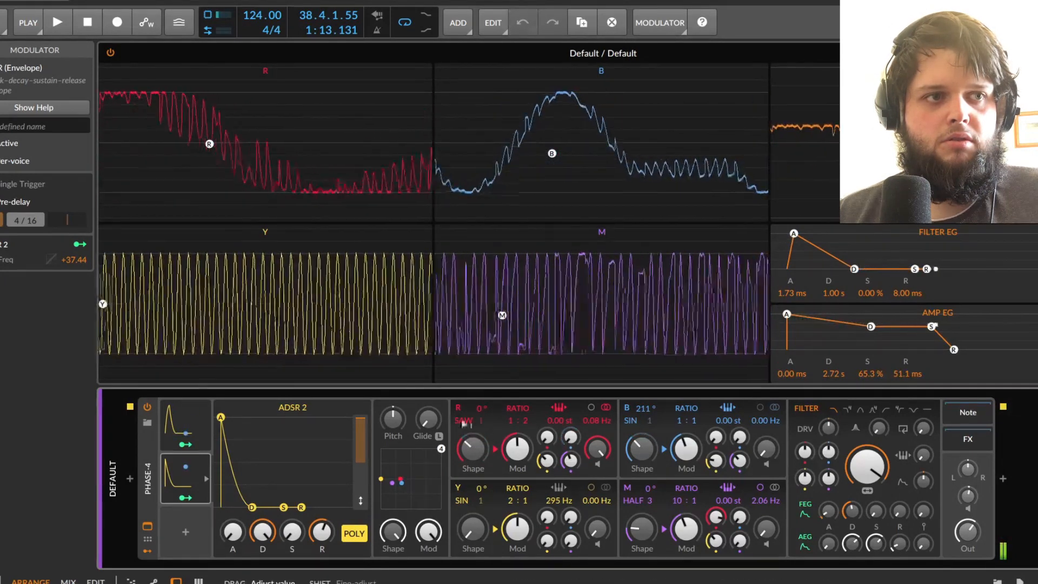
drag(559, 500, 559, 486)
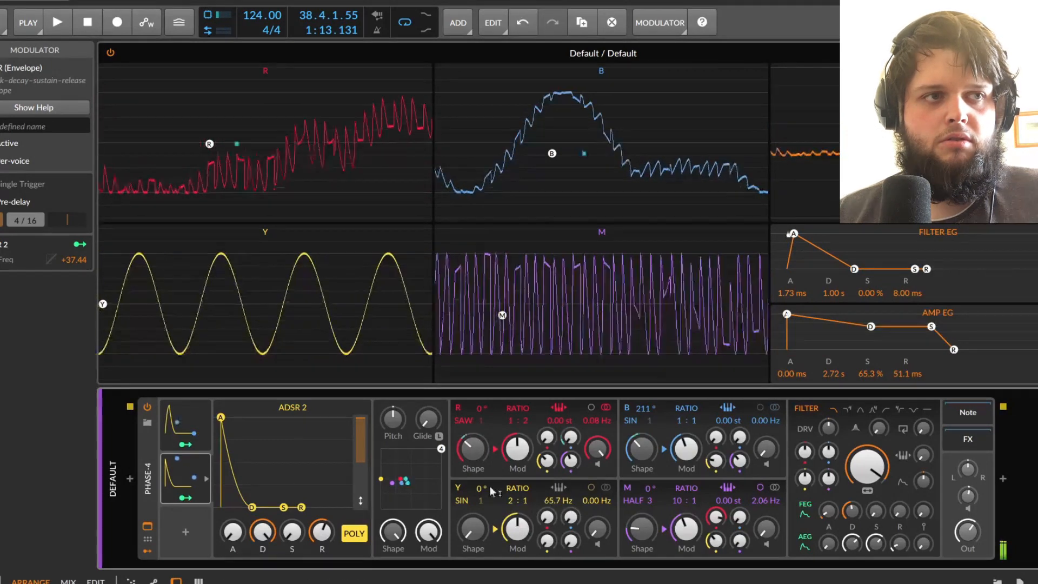
drag(467, 453, 471, 432)
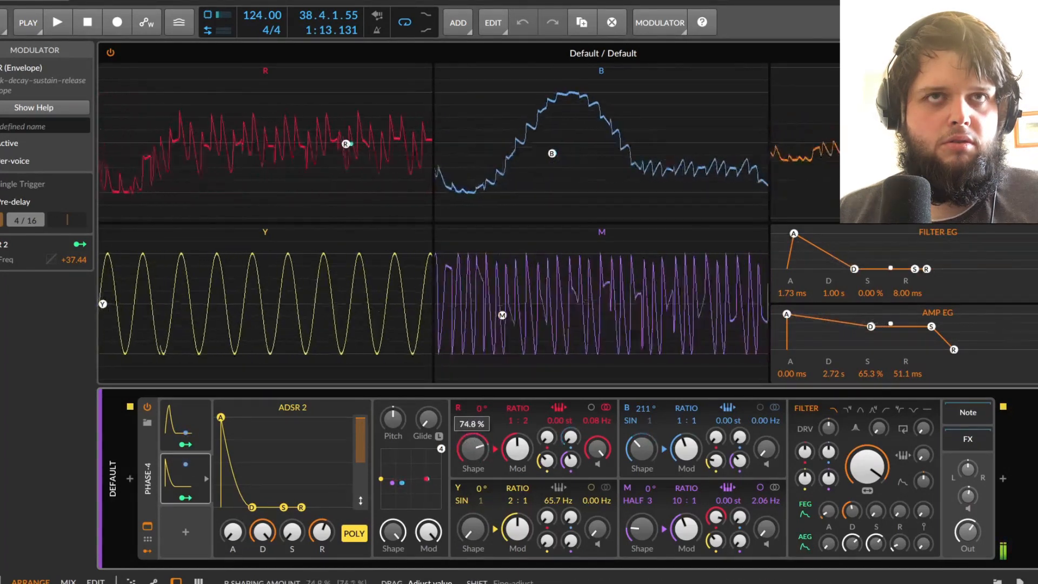
drag(472, 449, 435, 439)
Step: Reposition the oscillators on the Shape/Mod pad, with Y and B at high modulation and R and M near the middle
drag(393, 486, 408, 469)
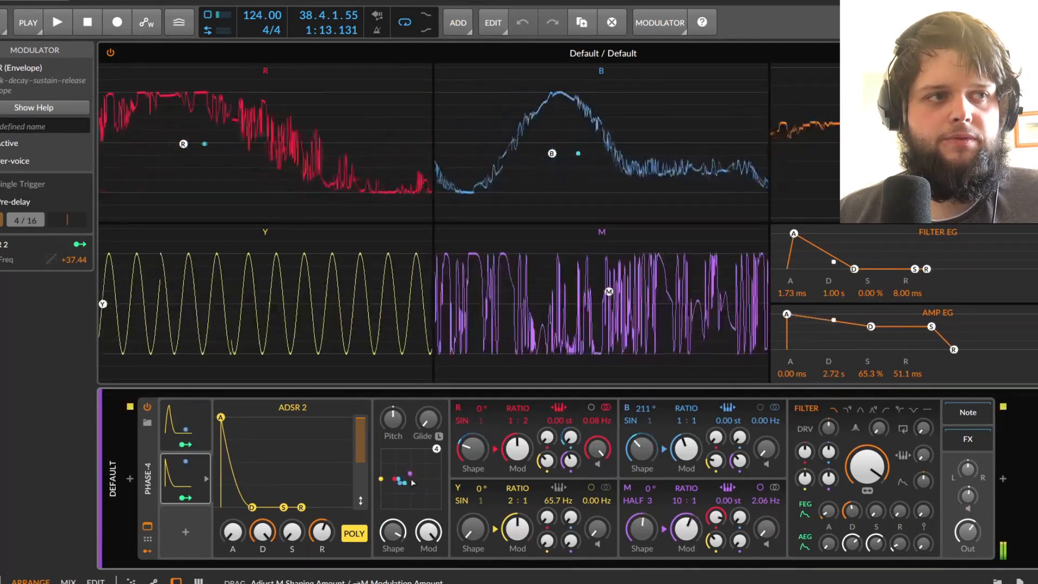
drag(404, 492, 405, 493)
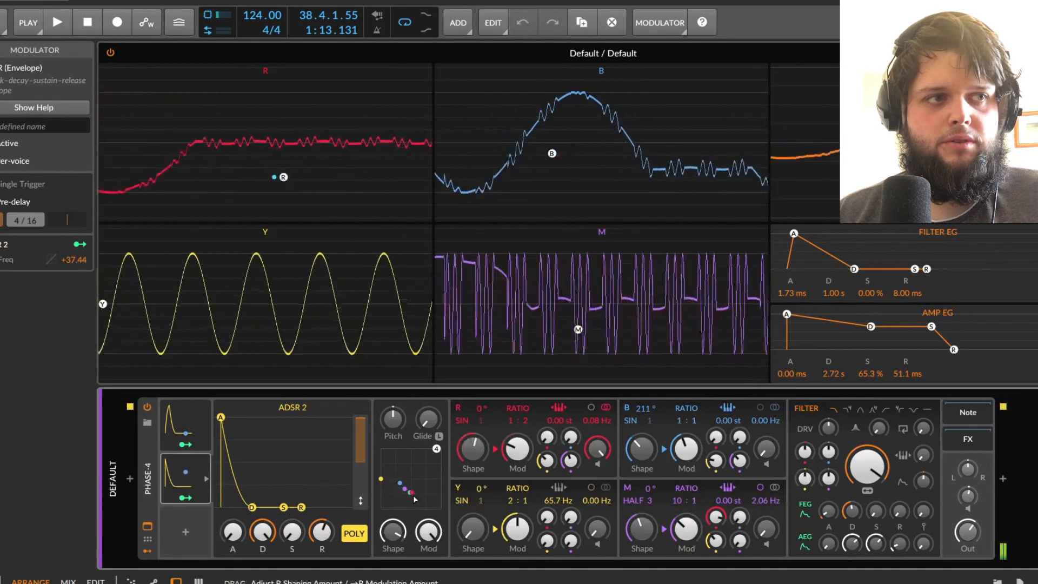
drag(400, 487, 426, 453)
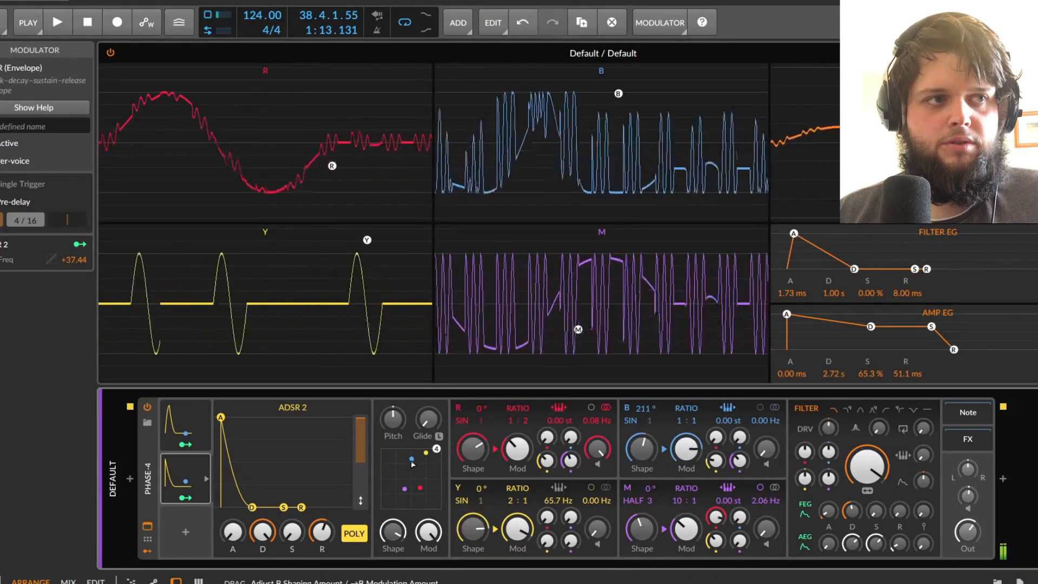
mouse_move(418, 492)
mouse_down()
mouse_move(425, 480)
mouse_move(409, 485)
mouse_up()
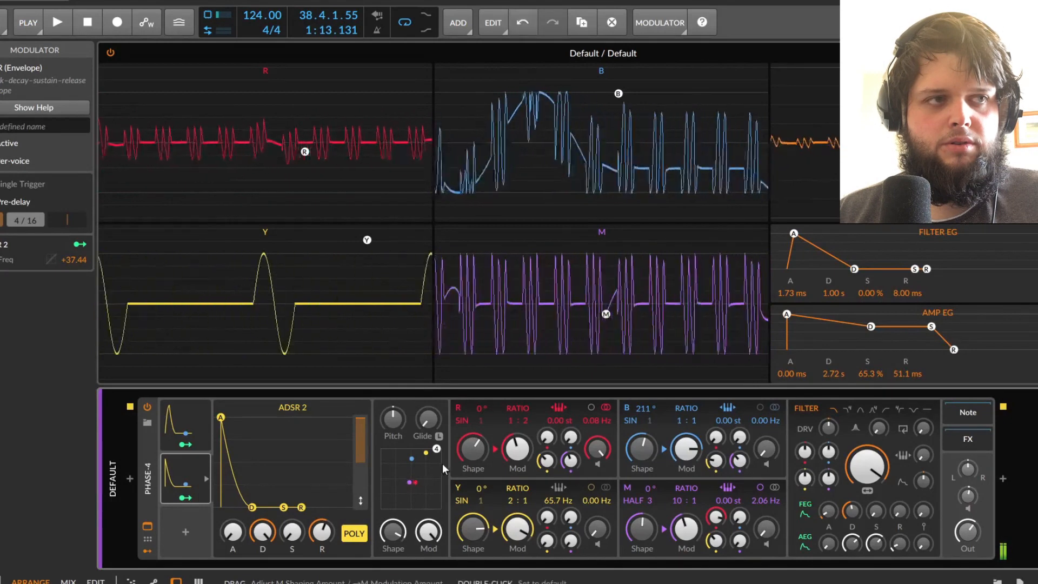
Step: Lower the overall Shape and Mod of all oscillators to zero, and raise both back partway
drag(395, 466, 381, 509)
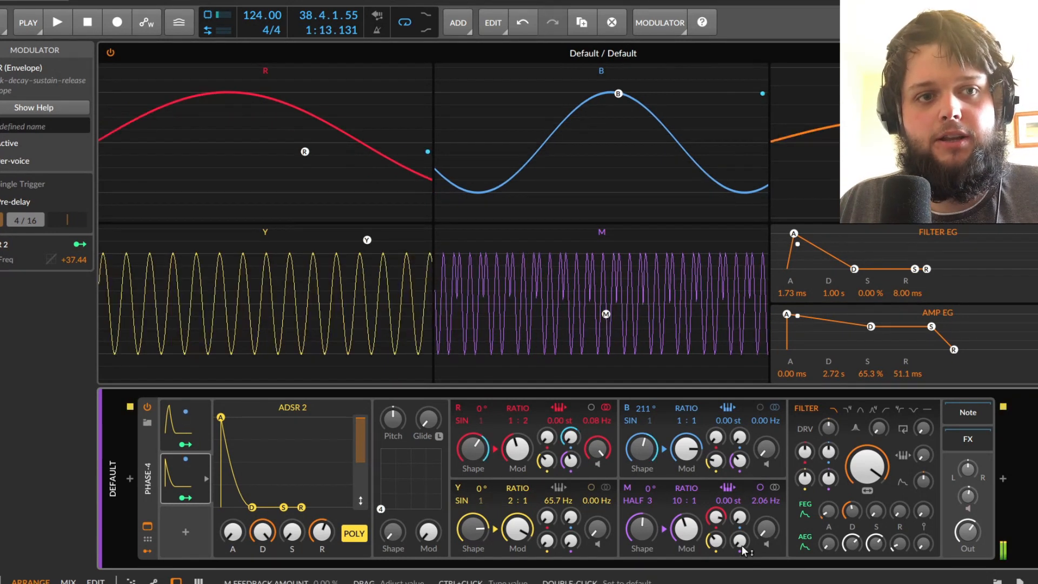
drag(380, 509, 418, 496)
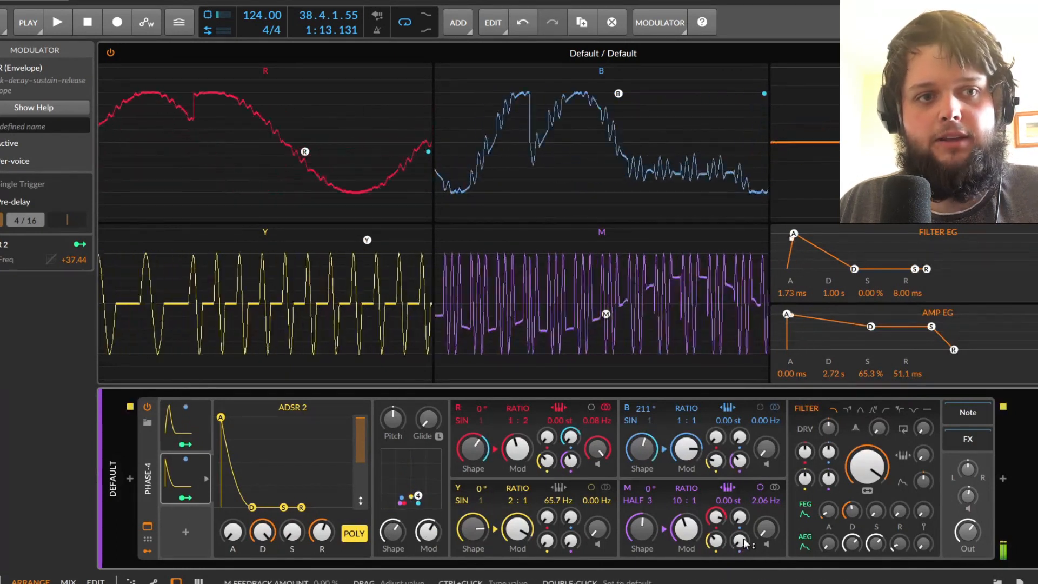
Step: Raise the feedback of M and R, feed M into Y, set Y's fixed frequency to 5.95 kHz, and increase the overall Mod
drag(746, 553, 685, 553)
drag(518, 533, 547, 429)
drag(416, 497, 424, 472)
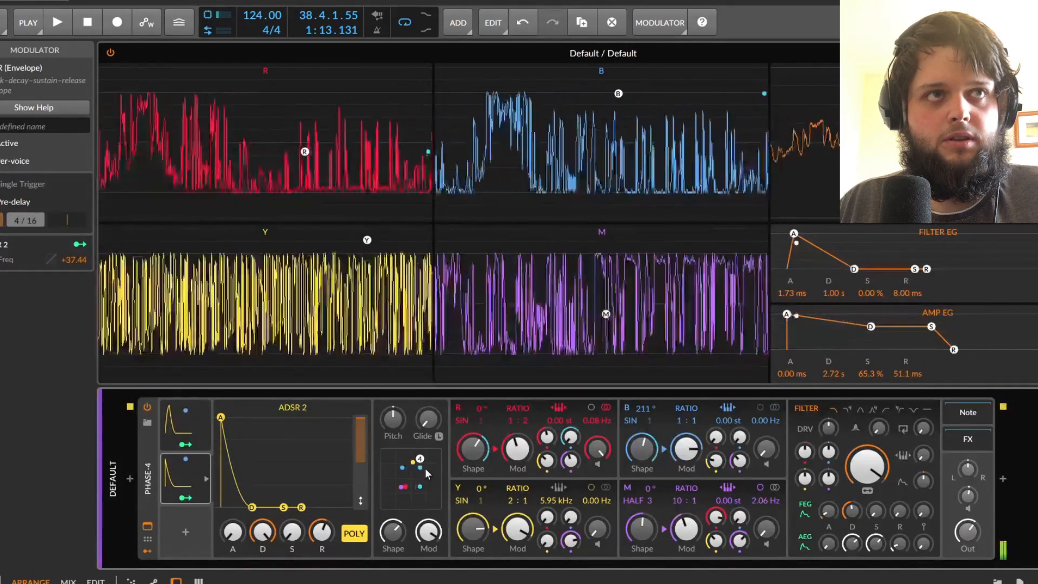
Step: Map ADSR 1 to oscillator R's Mod amount and phase and to oscillator B's phase
drag(517, 448, 473, 456)
click(185, 443)
drag(479, 407, 479, 399)
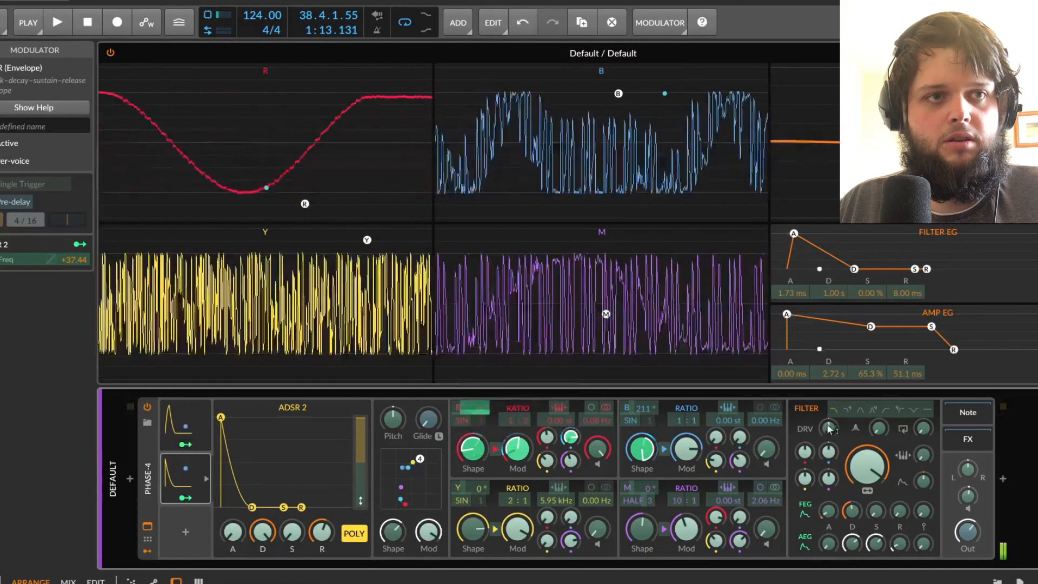
drag(645, 416, 642, 464)
Step: Map ADSR 1 to oscillator M's shape, Mod amount and pitch offset, and to oscillator Y's Mod amount
drag(642, 528, 687, 507)
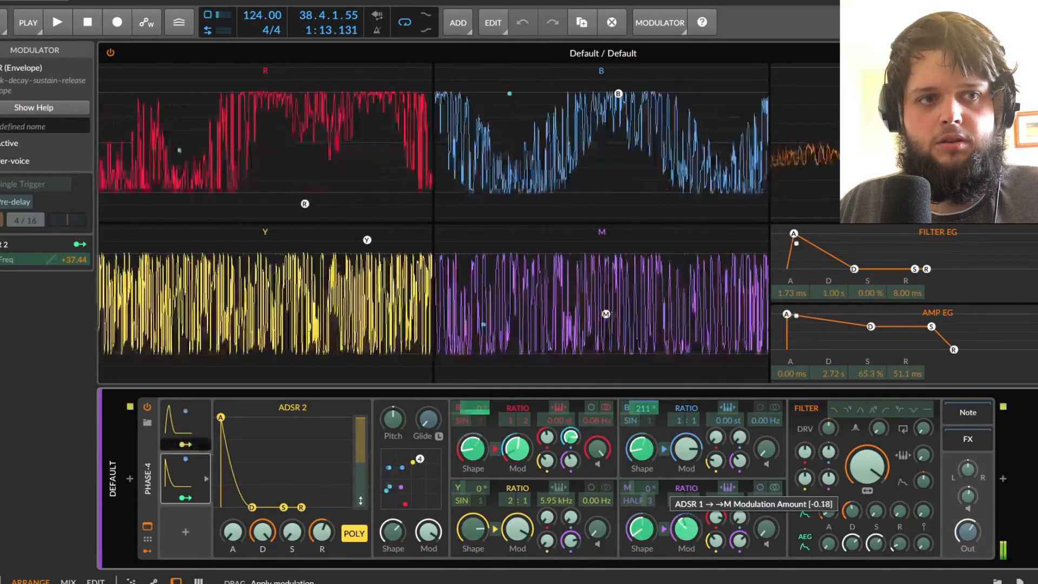
drag(518, 529, 518, 546)
drag(728, 500, 728, 496)
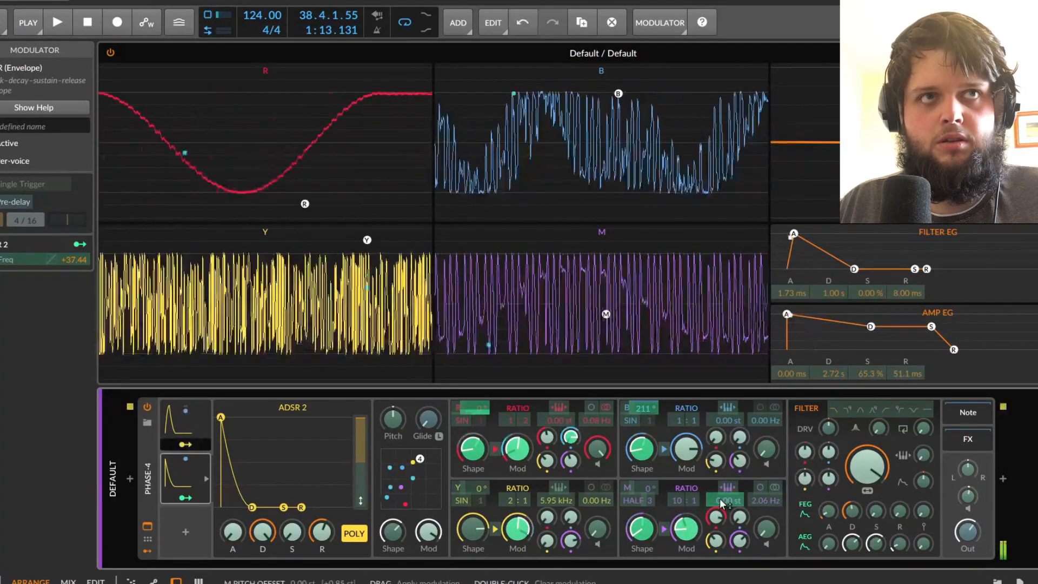
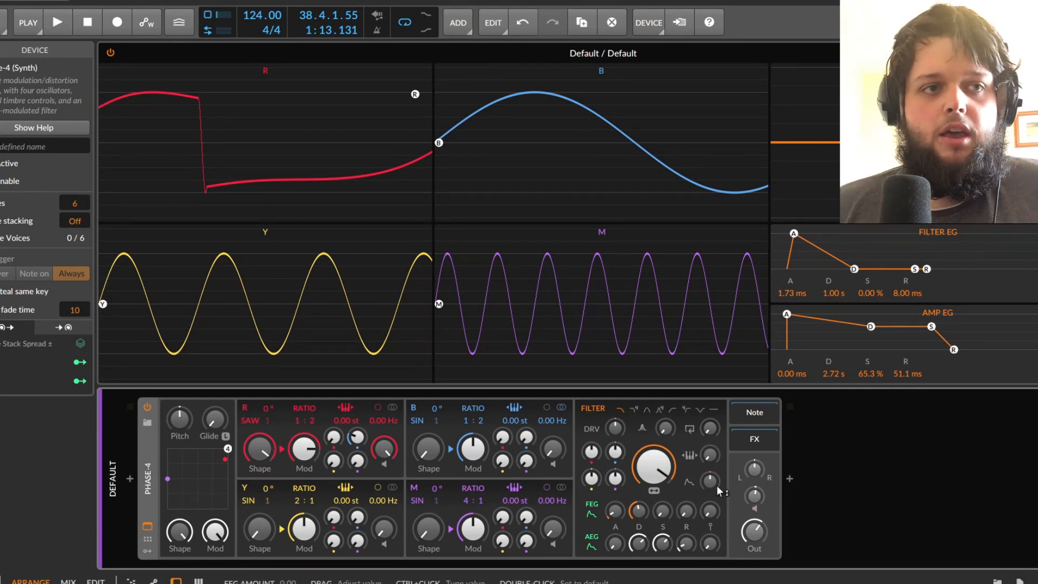
Step: Raise the filter resonance and sweep the filter's cutoff frequency down and up
drag(665, 428, 666, 429)
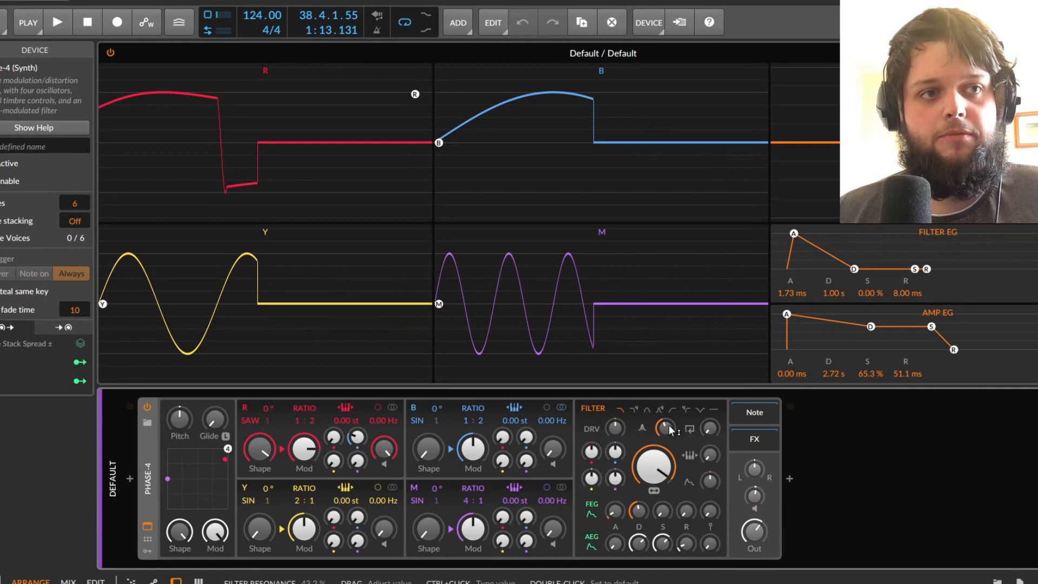
drag(653, 466, 666, 421)
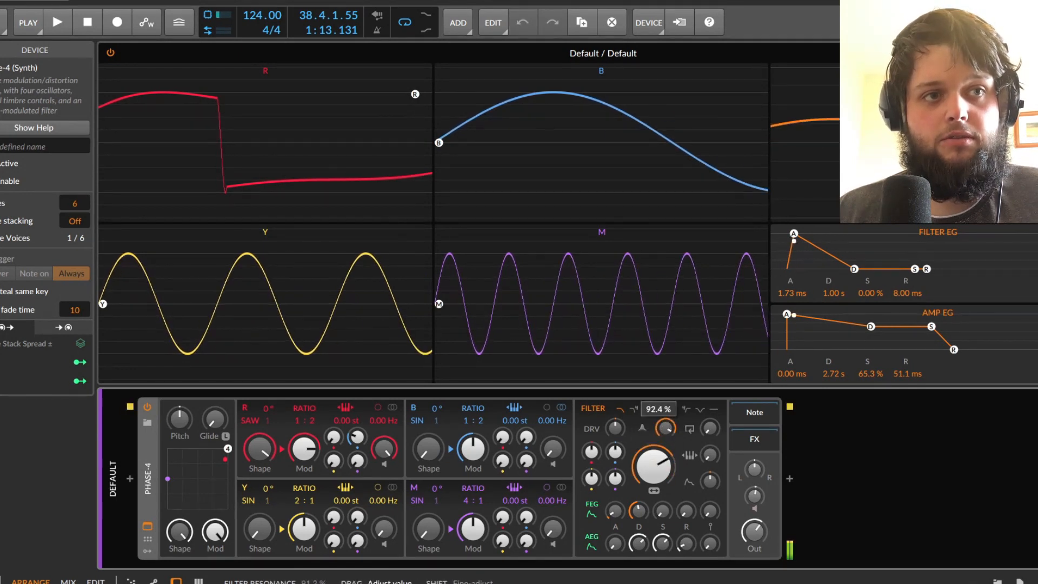
drag(654, 466, 653, 487)
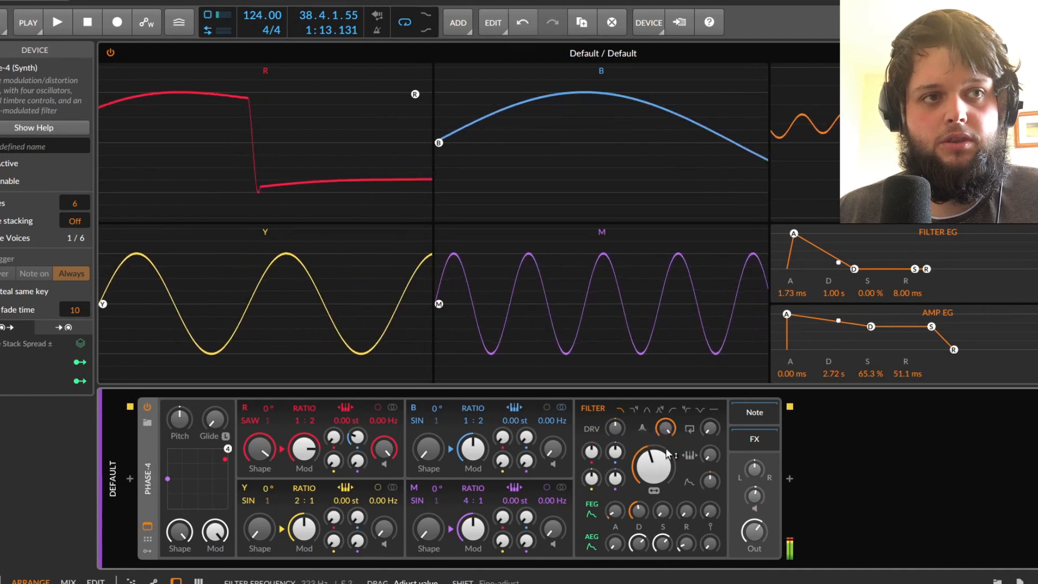
Step: Switch the filter to the second low-pass mode and sweep its cutoff, and repeat the sweep in notch mode
click(634, 410)
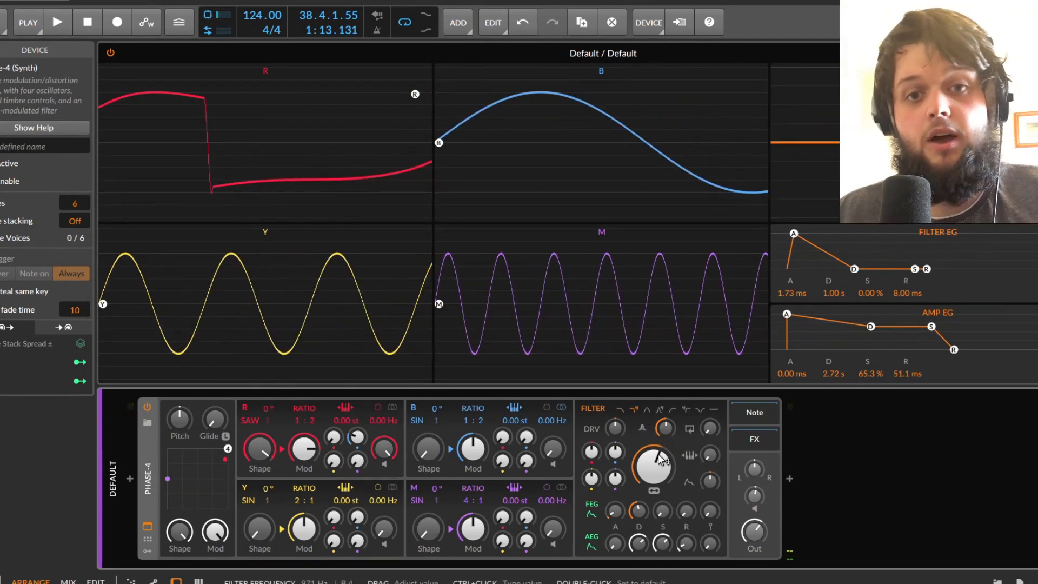
drag(653, 466, 640, 506)
drag(653, 466, 655, 502)
click(701, 411)
drag(653, 466, 654, 496)
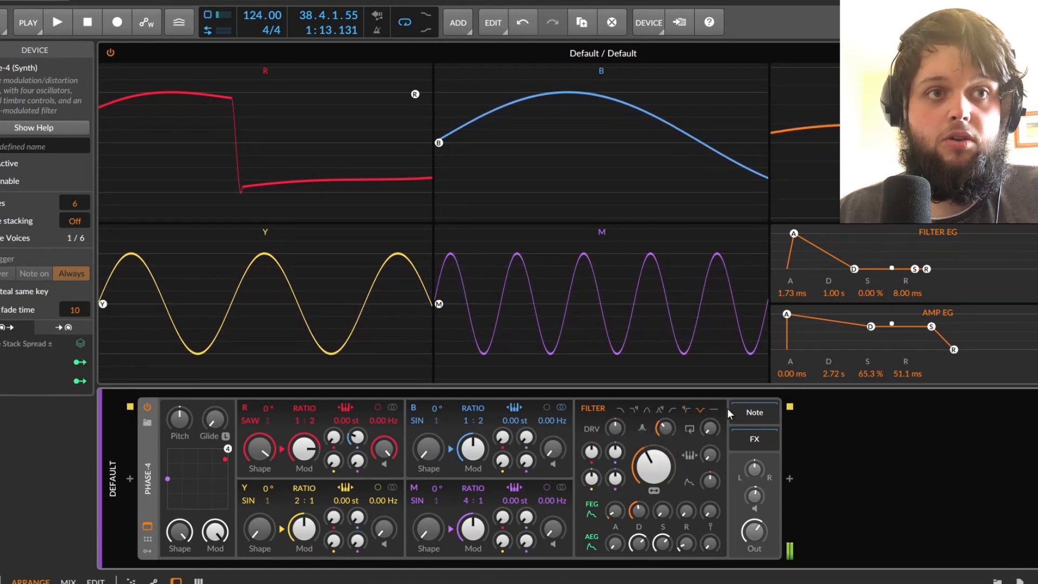
Step: Bypass the filter, raise its drive to about 14.5 dB, and return it to the first low-pass mode
click(715, 410)
mouse_move(615, 428)
mouse_down()
mouse_move(616, 413)
mouse_move(614, 432)
mouse_up()
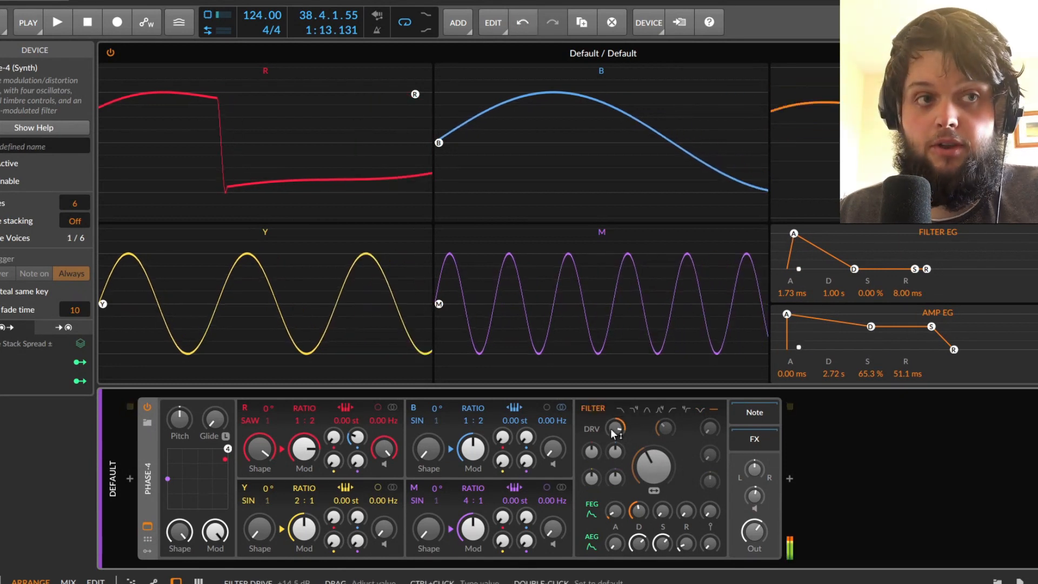
click(622, 411)
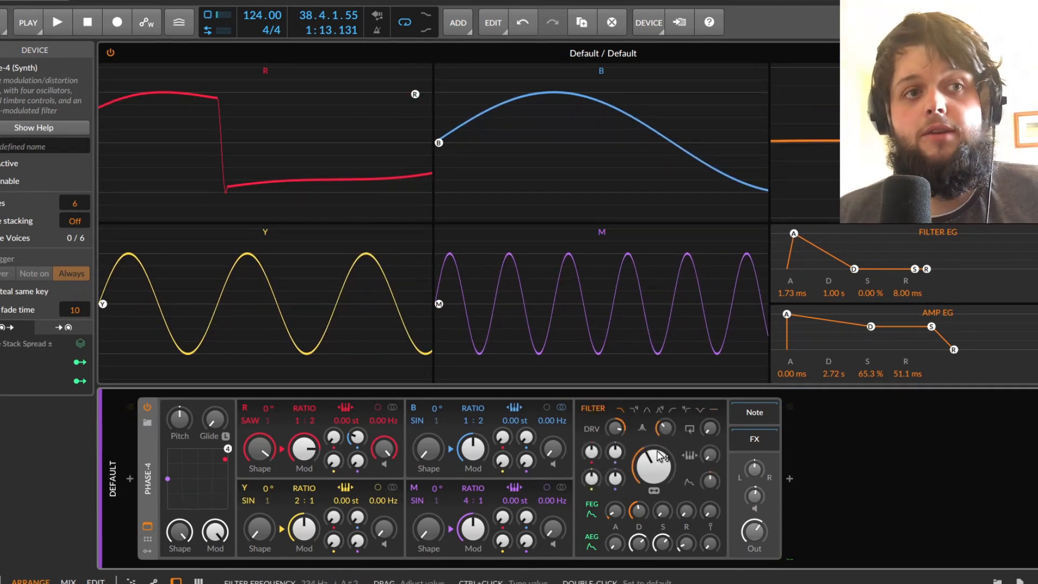
Step: Raise the filter resonance and sweep the cutoff through the low-pass modes, lowering the synth's output level
drag(665, 427, 665, 419)
drag(646, 457, 616, 410)
drag(649, 459, 648, 422)
drag(754, 532, 755, 543)
drag(643, 460, 651, 493)
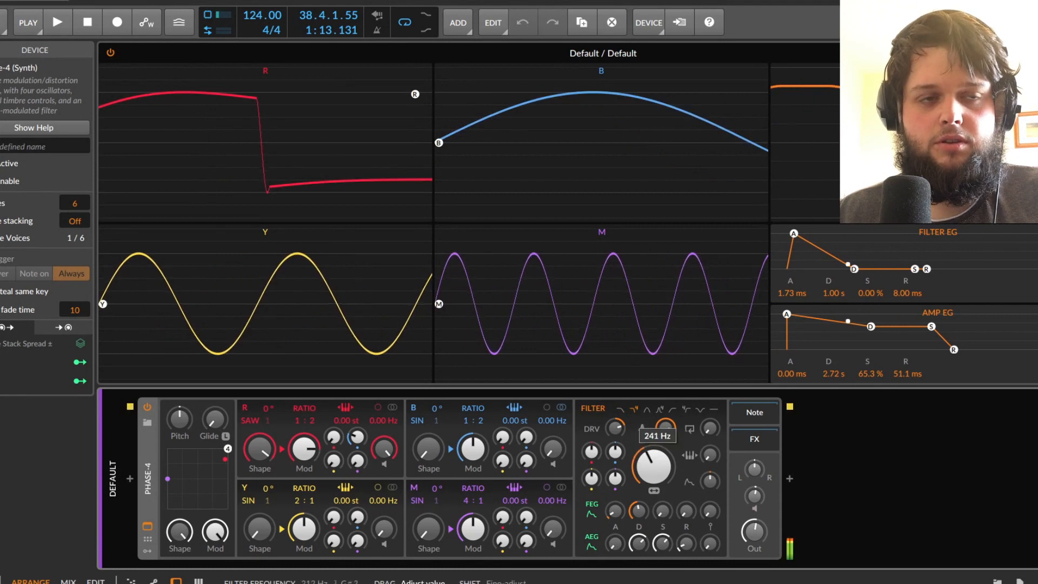
Step: Raise the filter drive, sweep the cutoff, and switch the filter to band-pass mode
drag(615, 428, 615, 418)
drag(653, 467, 666, 422)
click(647, 411)
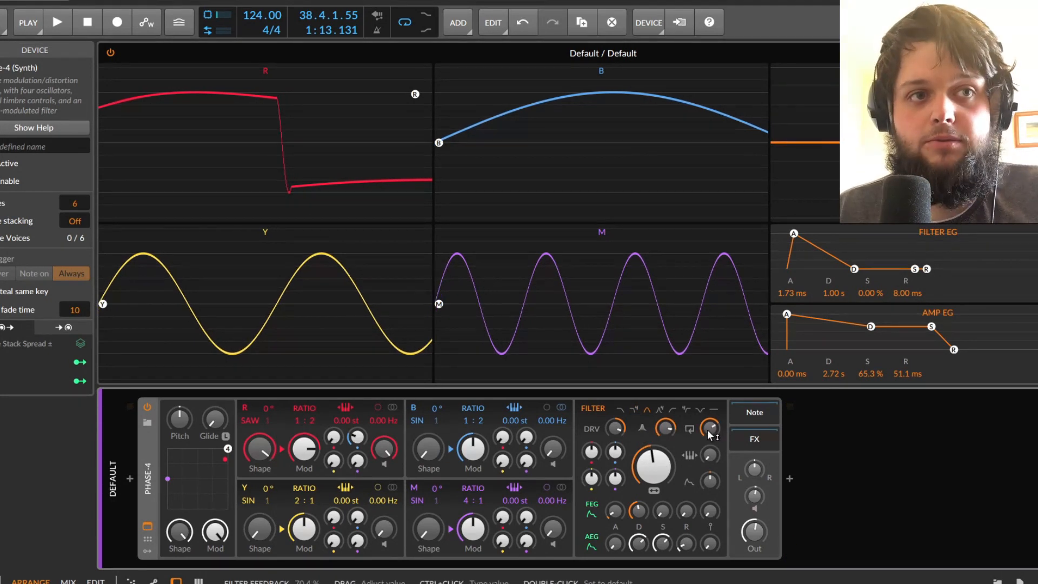
Step: Raise the filter feedback, return to the first low-pass mode, and sweep the cutoff while adjusting feedback and resonance
drag(708, 431, 708, 400)
click(620, 410)
drag(653, 464, 615, 447)
drag(711, 431, 667, 427)
drag(656, 463, 655, 494)
drag(667, 431, 667, 436)
drag(660, 481, 661, 469)
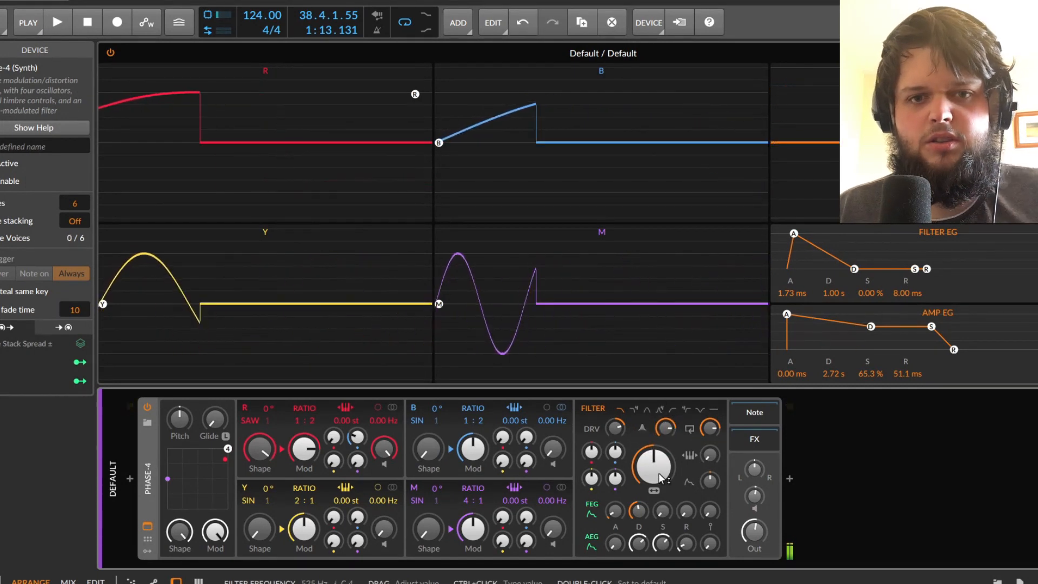
Step: Adjust the filter drive to about 8.6 dB and sweep the cutoff frequency down and up
mouse_move(659, 473)
mouse_down()
mouse_move(659, 447)
mouse_move(653, 471)
mouse_up()
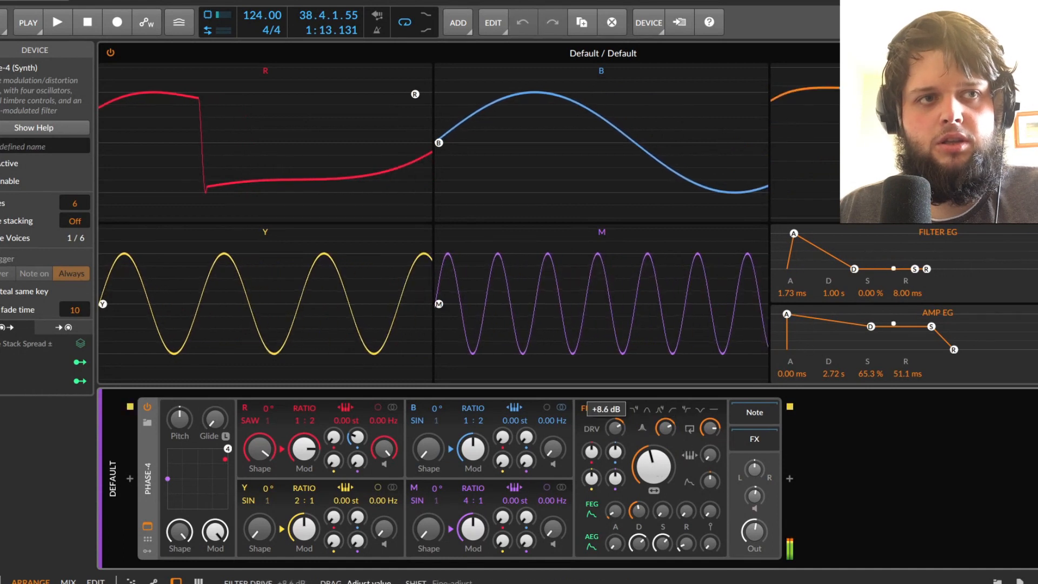
mouse_move(643, 472)
mouse_down()
mouse_move(644, 460)
mouse_move(643, 491)
mouse_move(647, 481)
mouse_up()
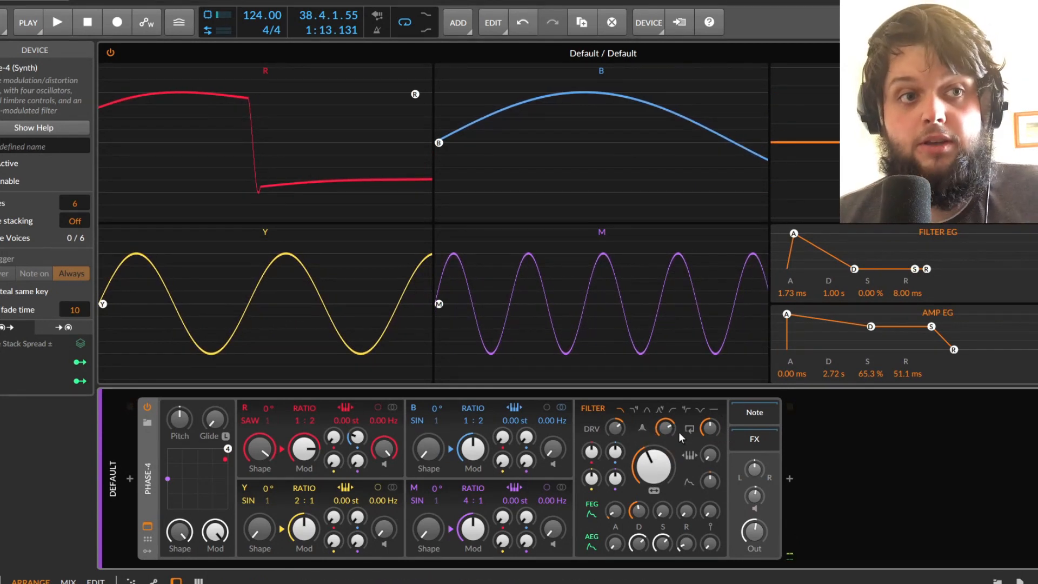
drag(657, 468, 657, 436)
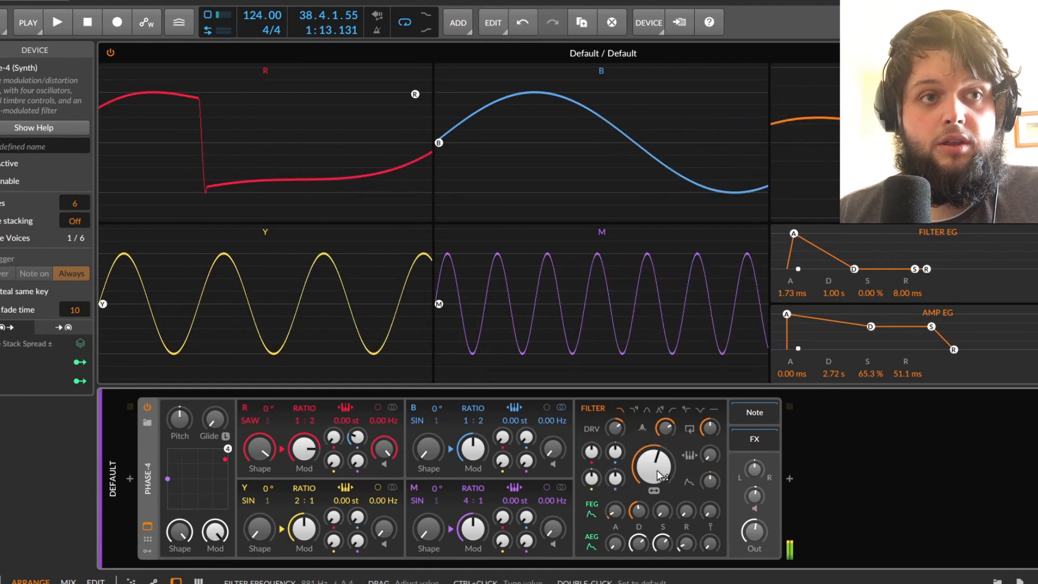
Step: Set the filter keytracking to 100 % and raise the filter envelope amount
drag(709, 459, 710, 509)
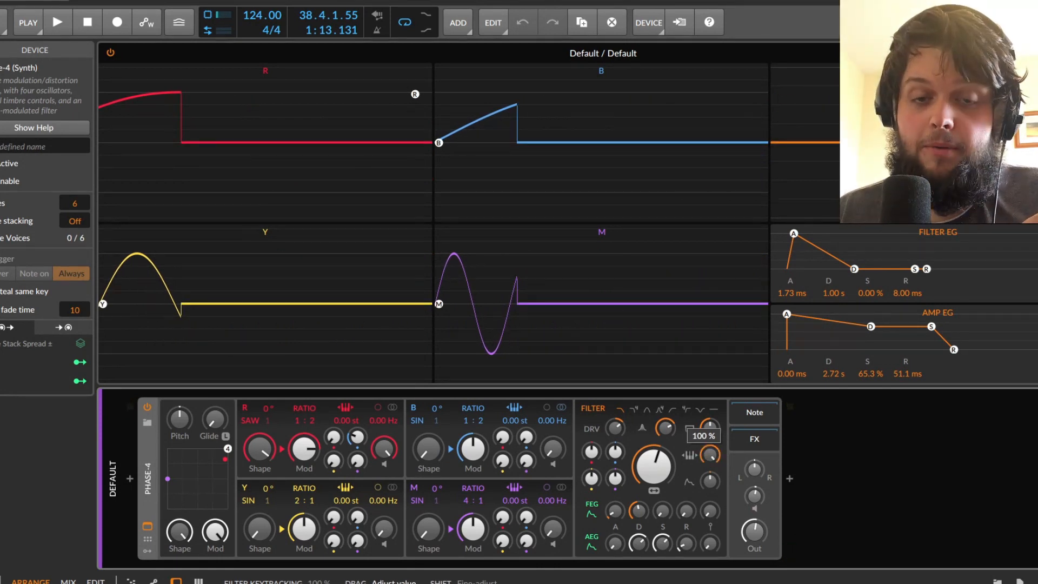
drag(712, 460, 712, 459)
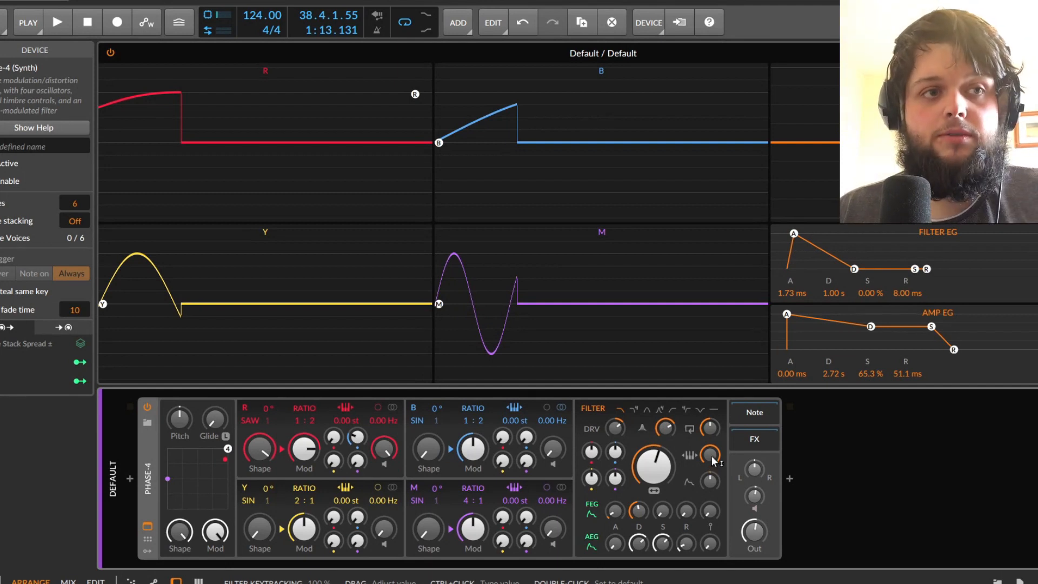
drag(710, 481, 709, 459)
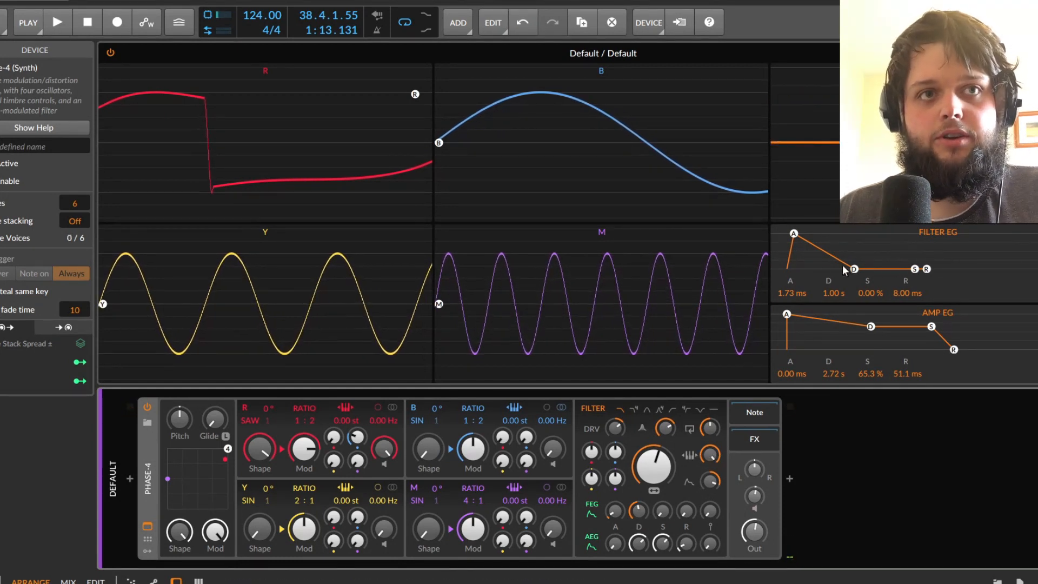
Step: Shorten the filter envelope to 0.00 ms attack and 3.38 ms decay, and lower the filter cutoff
drag(855, 269, 811, 269)
drag(791, 232, 767, 234)
drag(811, 269, 791, 276)
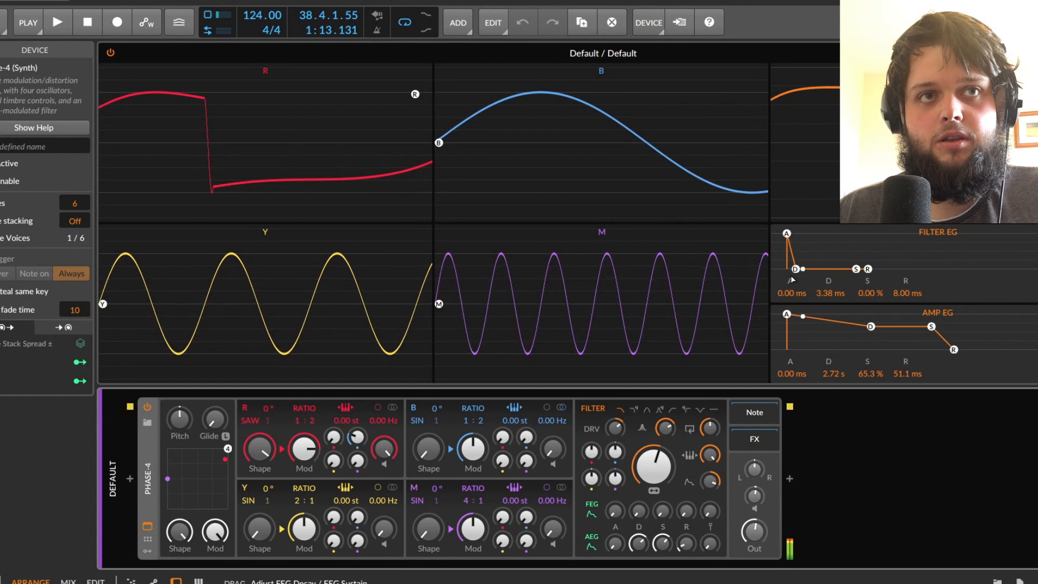
drag(654, 466, 653, 516)
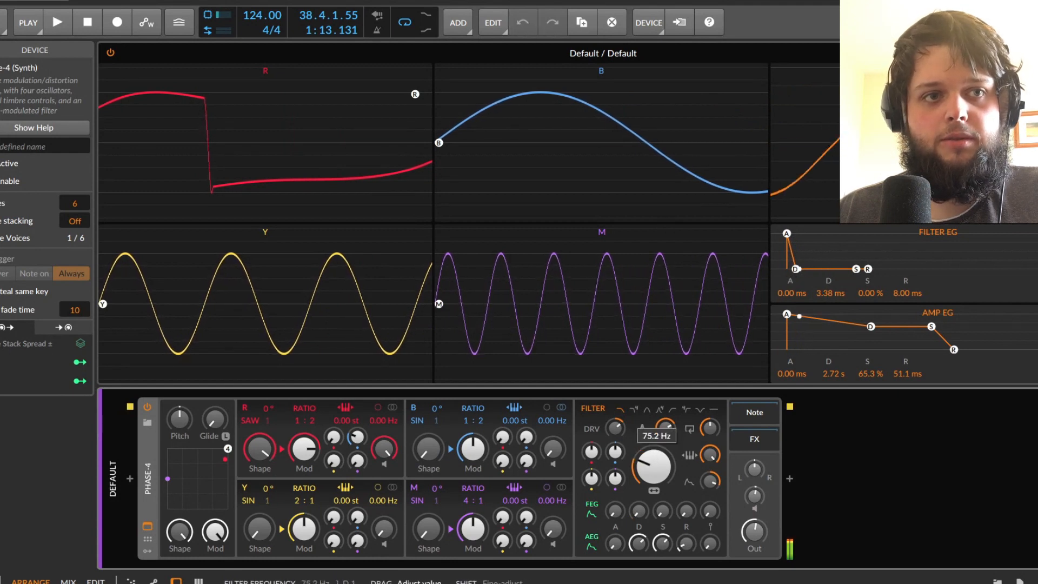
drag(710, 454, 710, 446)
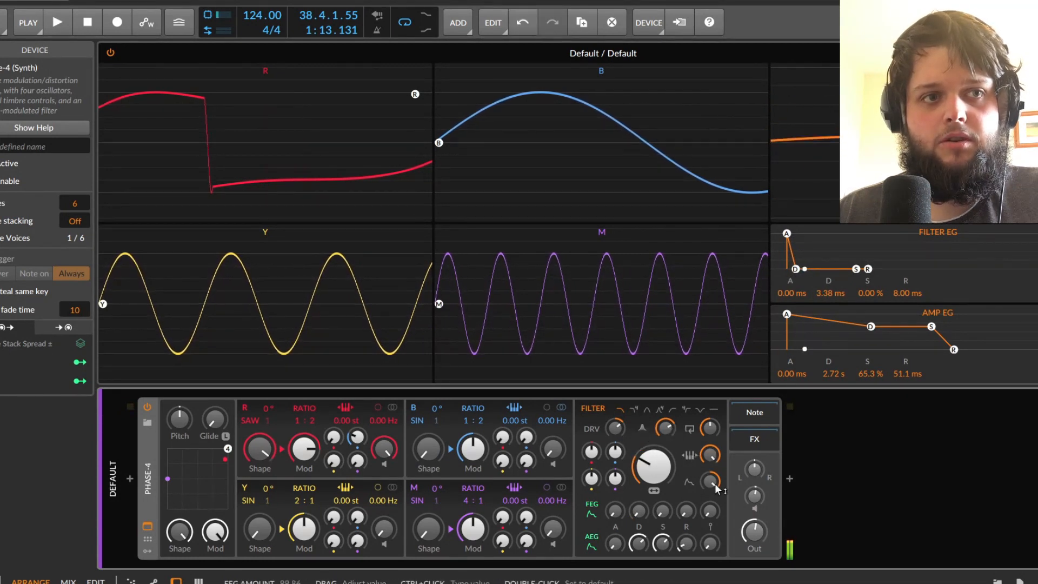
Step: Set the filter envelope decay to 461 ms and adjust the filter's drive, cutoff and resonance
drag(799, 267, 835, 280)
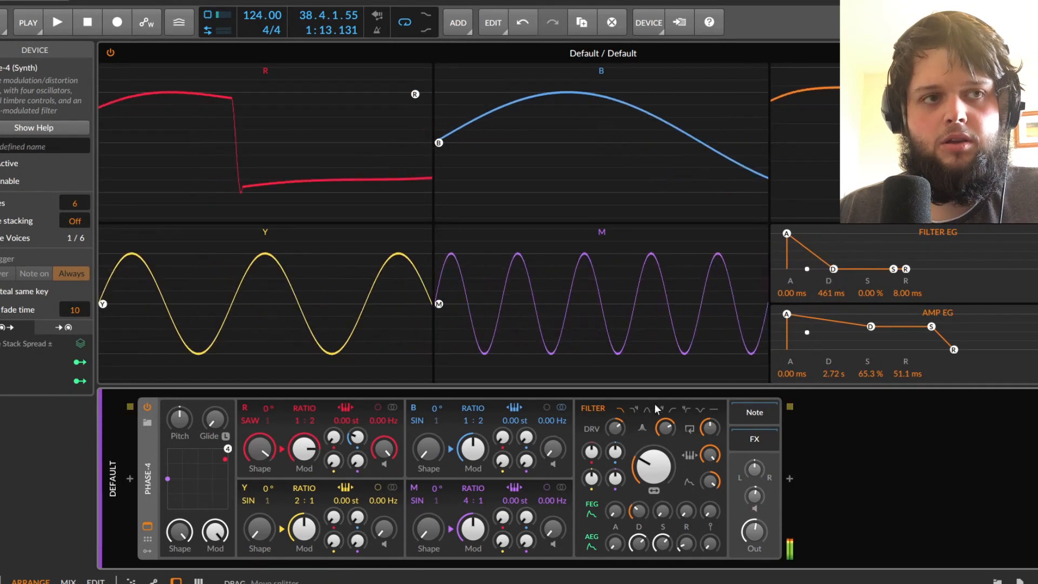
drag(613, 430, 613, 418)
mouse_move(648, 462)
mouse_down()
mouse_move(649, 448)
mouse_move(653, 476)
mouse_up()
drag(671, 422, 670, 414)
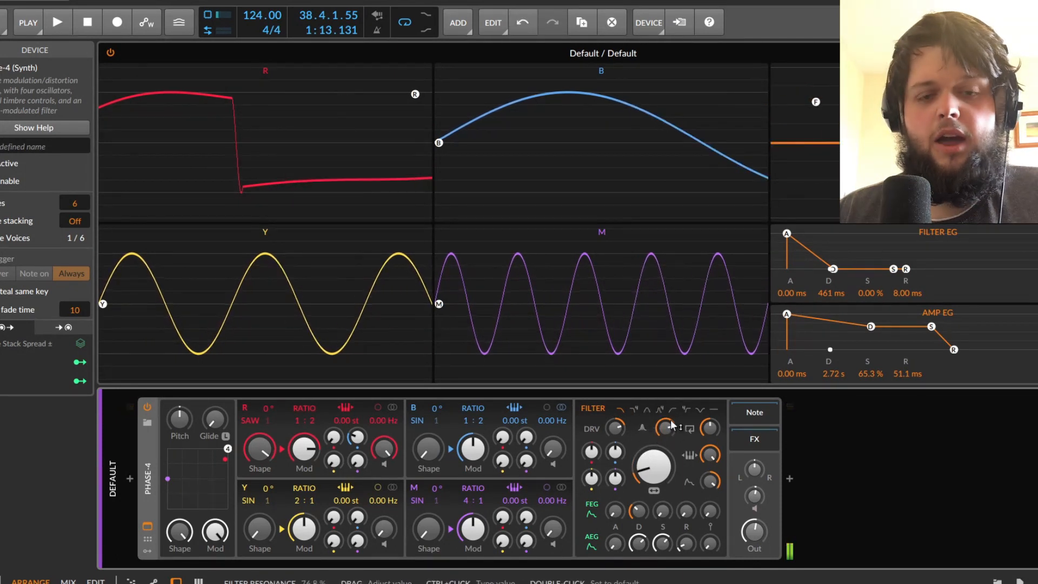
Step: Set the filter envelope attack to 99.9 ms and the amp envelope release to 57.2 ms
drag(591, 477, 591, 459)
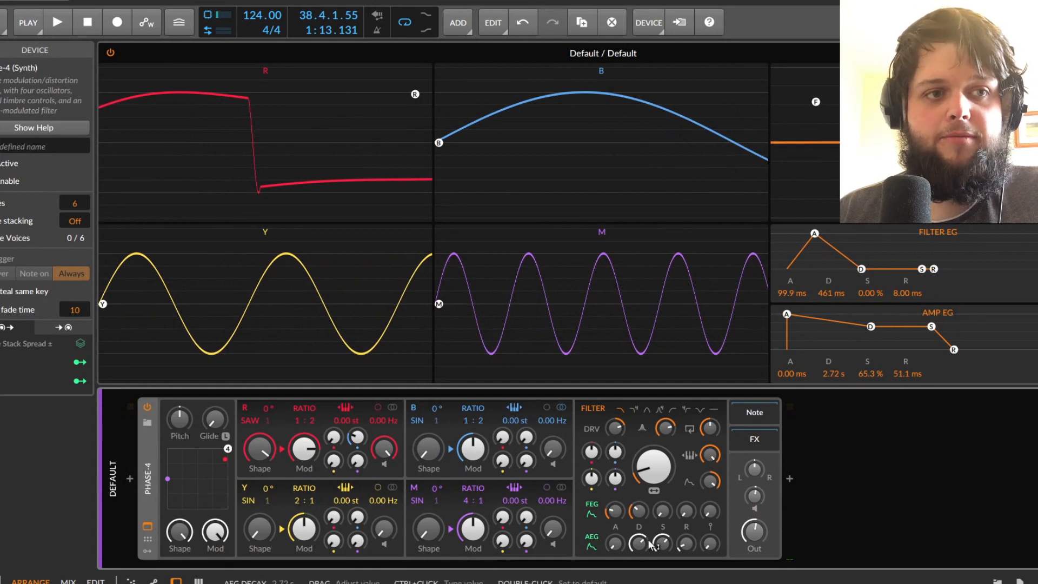
mouse_move(616, 544)
mouse_down()
mouse_move(616, 489)
mouse_move(616, 544)
mouse_up()
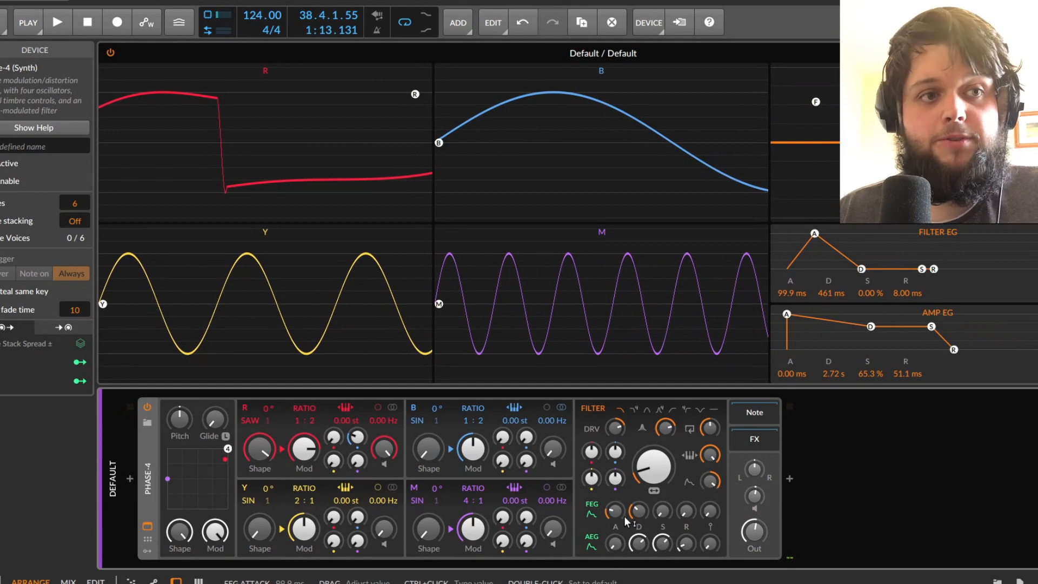
drag(687, 546, 710, 425)
Step: Try raising the velocity sensitivity of the filter and amp envelopes, and reset both to default
drag(710, 544, 711, 454)
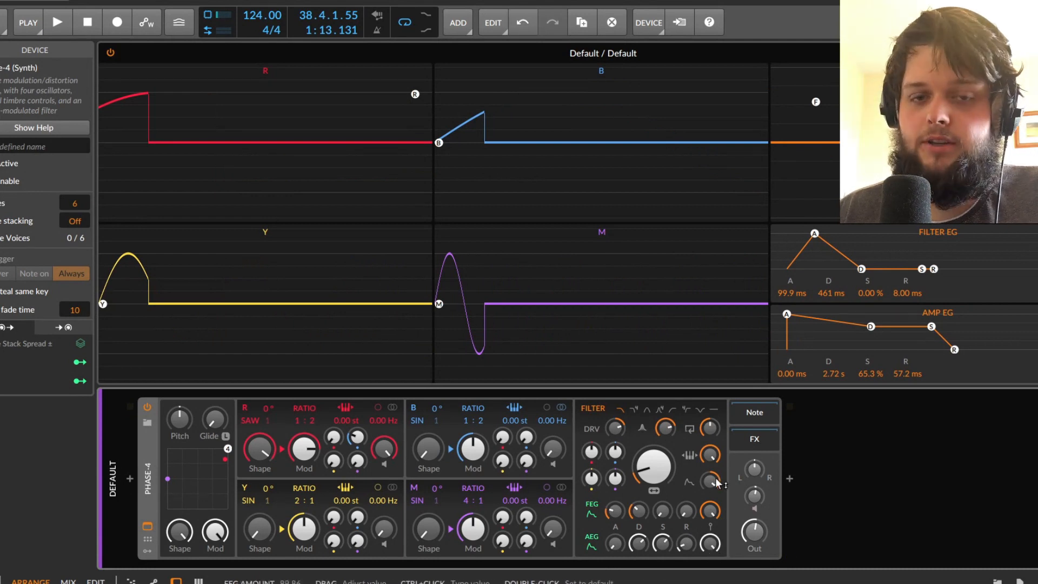
double_click(709, 511)
double_click(708, 546)
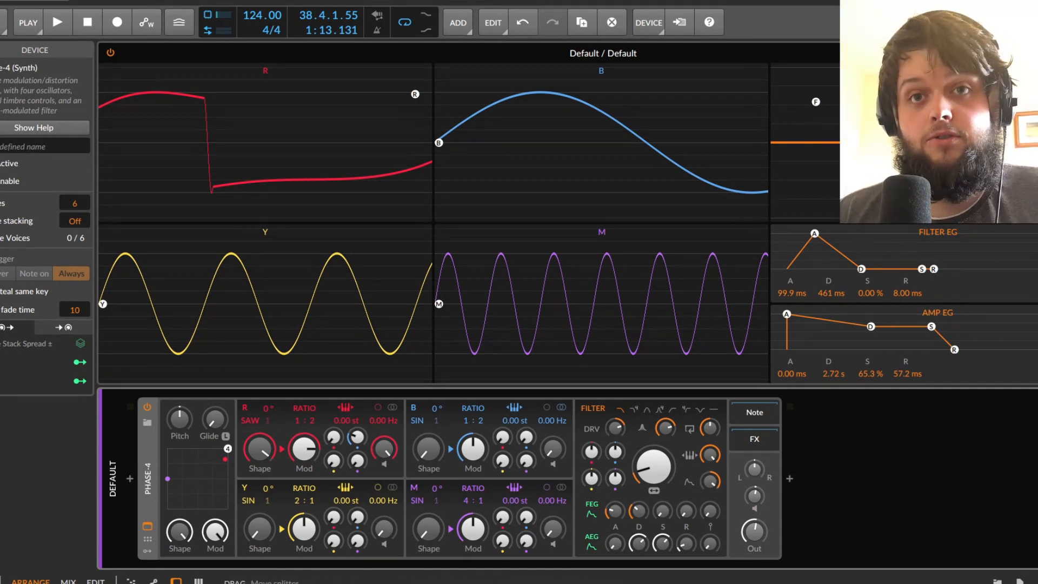
Step: Raise the synth's gain together with the filter resonance and cutoff, and lower the output level
drag(755, 496, 755, 460)
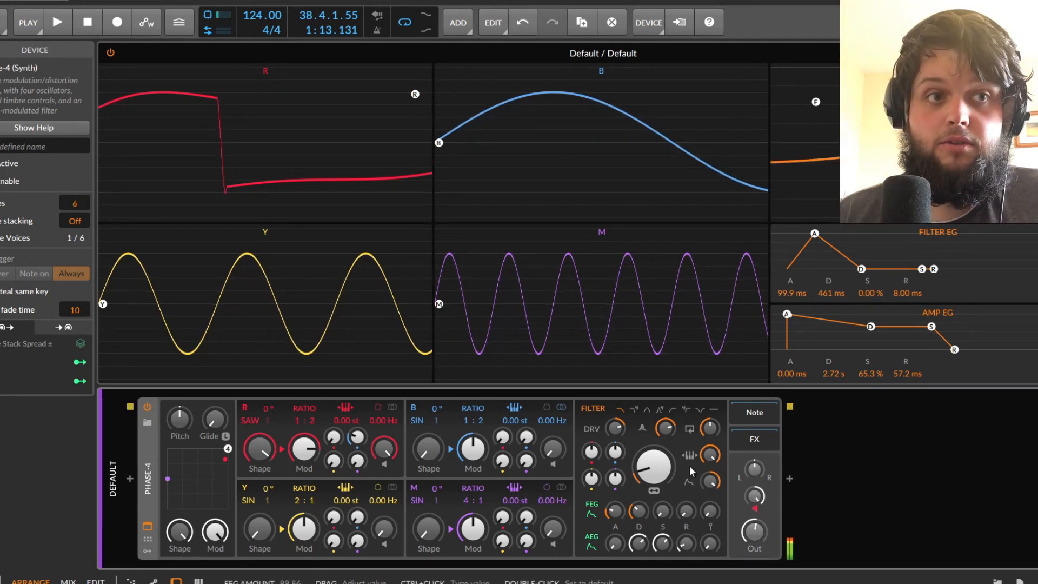
drag(667, 429, 667, 415)
drag(660, 470, 661, 449)
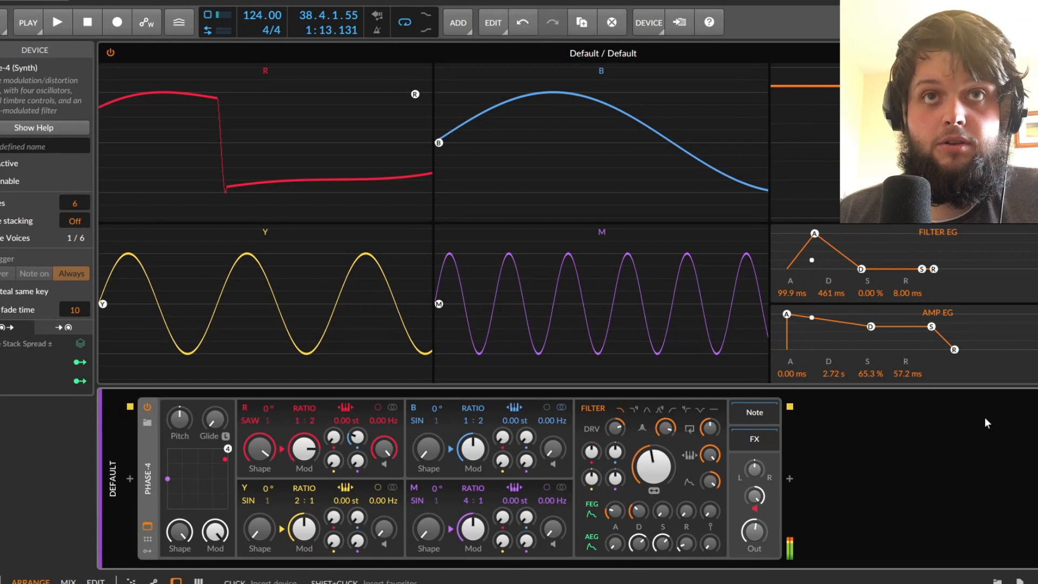
mouse_move(754, 496)
mouse_down()
mouse_move(755, 519)
mouse_move(754, 488)
mouse_up()
drag(755, 532, 755, 545)
drag(755, 496, 755, 479)
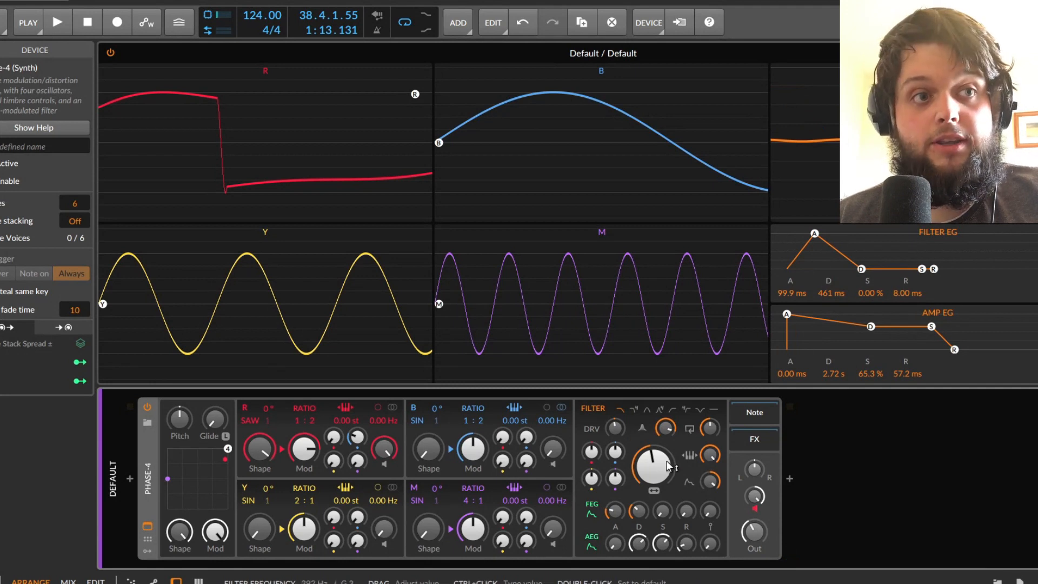
Step: Remove the filter feedback and envelope amount while adjusting the resonance and sweeping the cutoff
drag(666, 430, 666, 476)
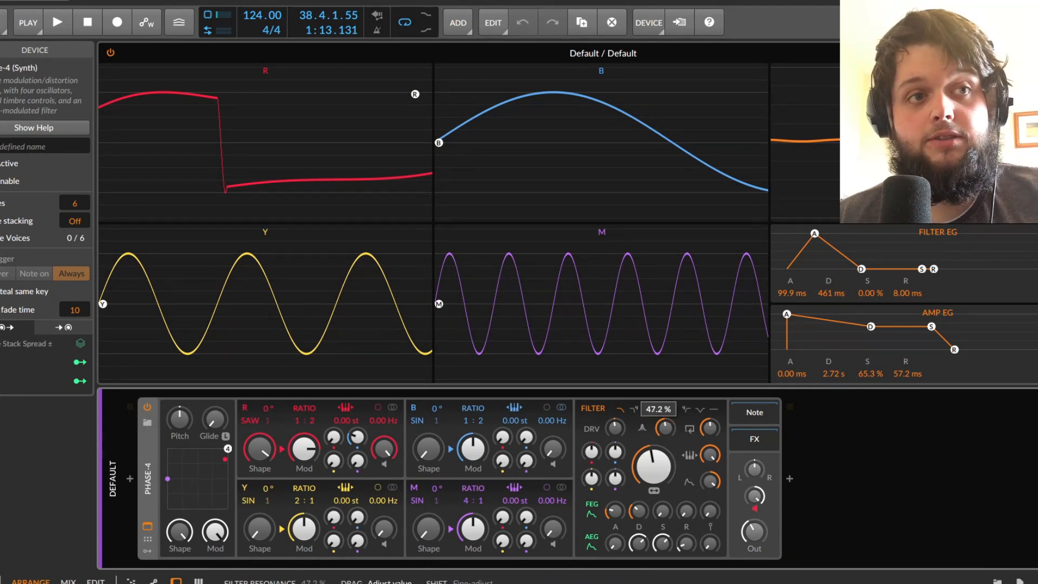
drag(666, 433, 710, 481)
drag(653, 442, 647, 474)
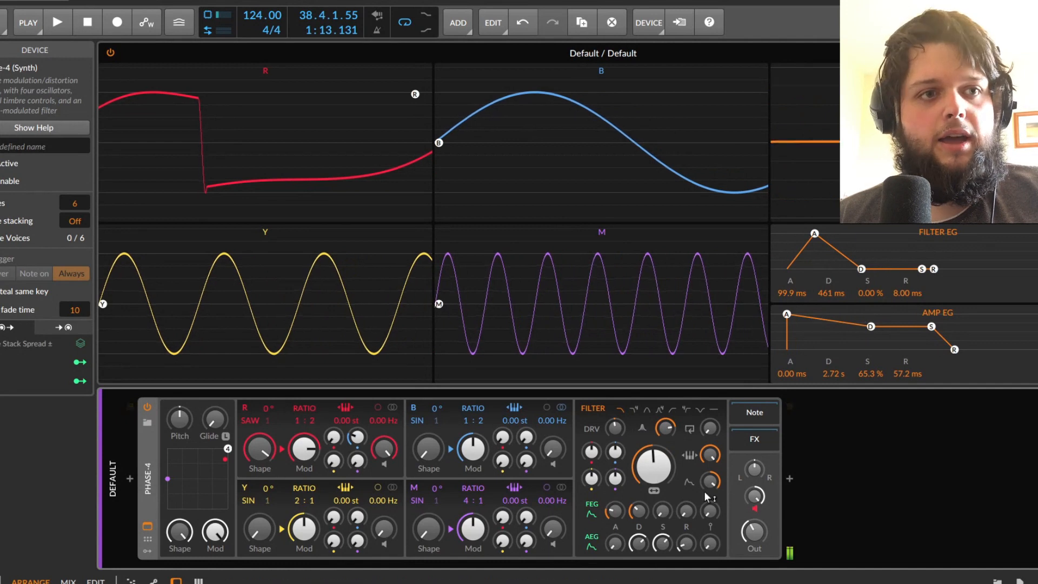
mouse_move(654, 468)
mouse_down()
mouse_move(654, 446)
mouse_move(654, 477)
mouse_move(654, 460)
mouse_up()
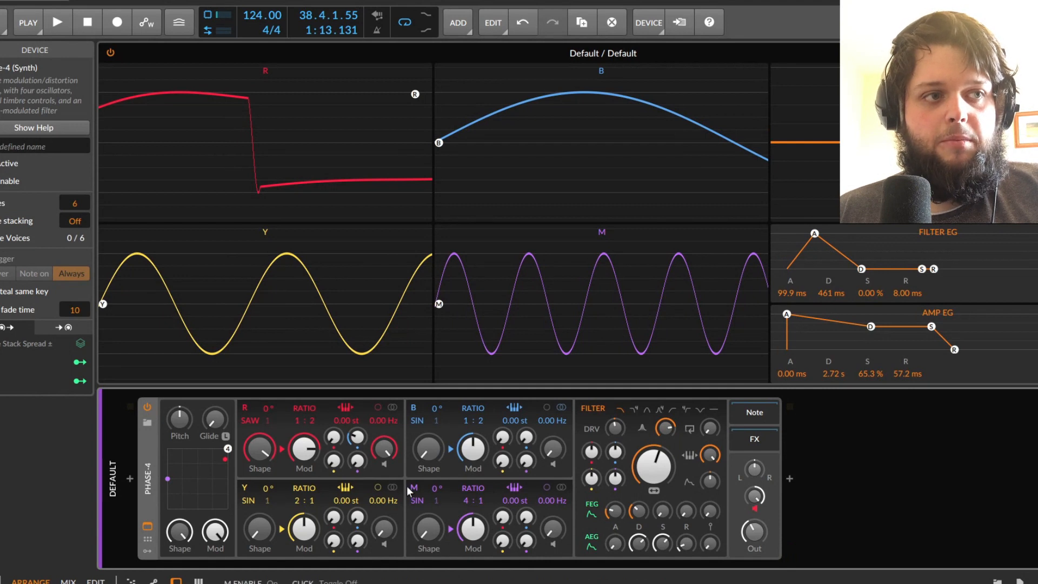
Step: Raise oscillator M's modulation of the filter and adjust the cutoff frequency
mouse_move(619, 479)
mouse_down()
mouse_move(615, 463)
mouse_move(657, 468)
mouse_move(657, 459)
mouse_move(615, 475)
mouse_up()
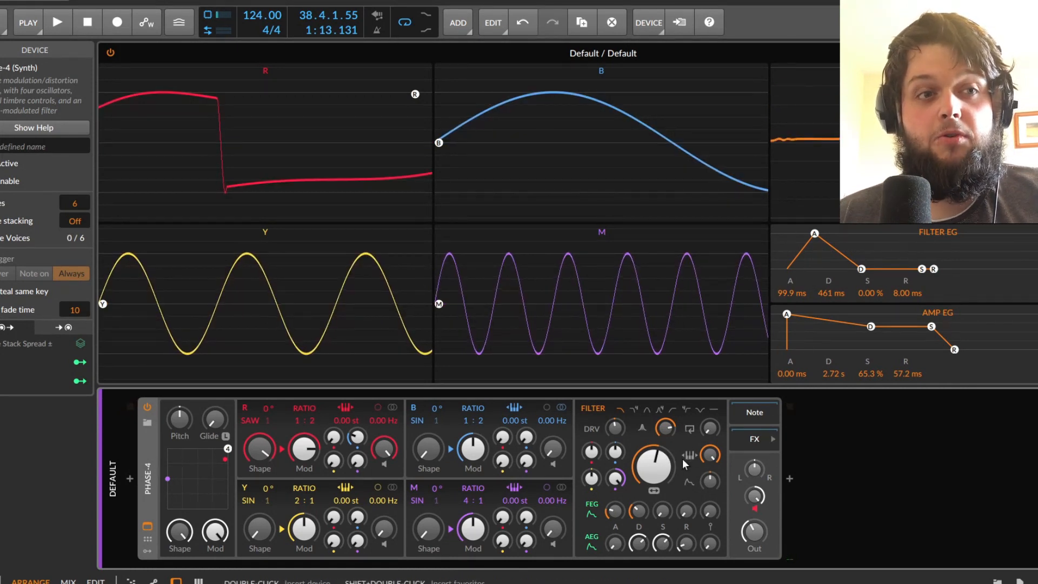
drag(615, 477, 654, 462)
click(614, 477)
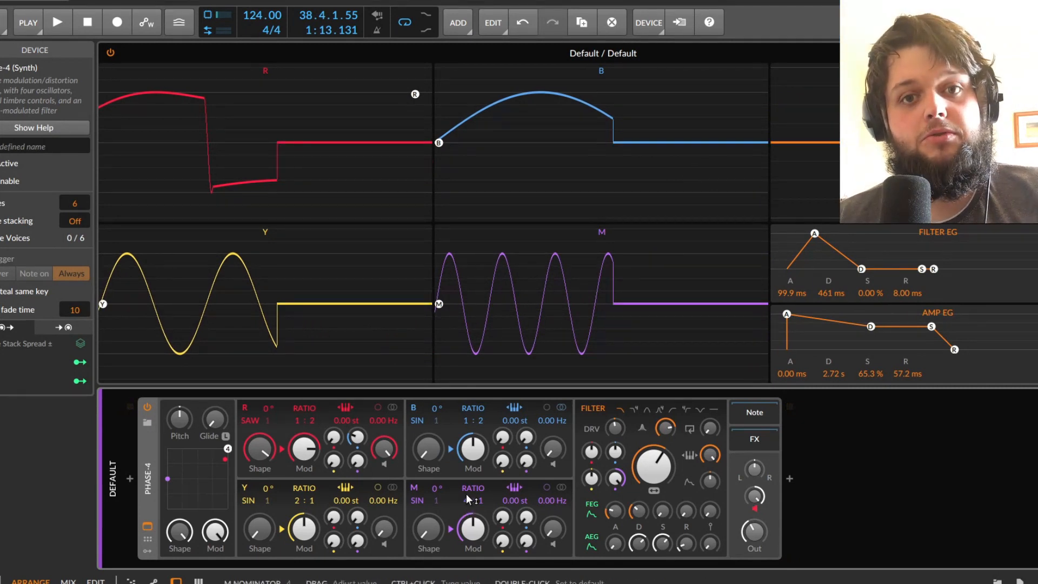
Step: Set oscillator M's ratio to 14:1 while sweeping the filter cutoff, and lower the filter drive
drag(465, 500, 465, 479)
mouse_move(654, 466)
mouse_down()
mouse_move(653, 489)
mouse_move(653, 452)
mouse_up()
mouse_move(465, 501)
mouse_down()
mouse_move(465, 489)
mouse_move(465, 503)
mouse_up()
drag(615, 428, 625, 436)
drag(471, 502, 470, 498)
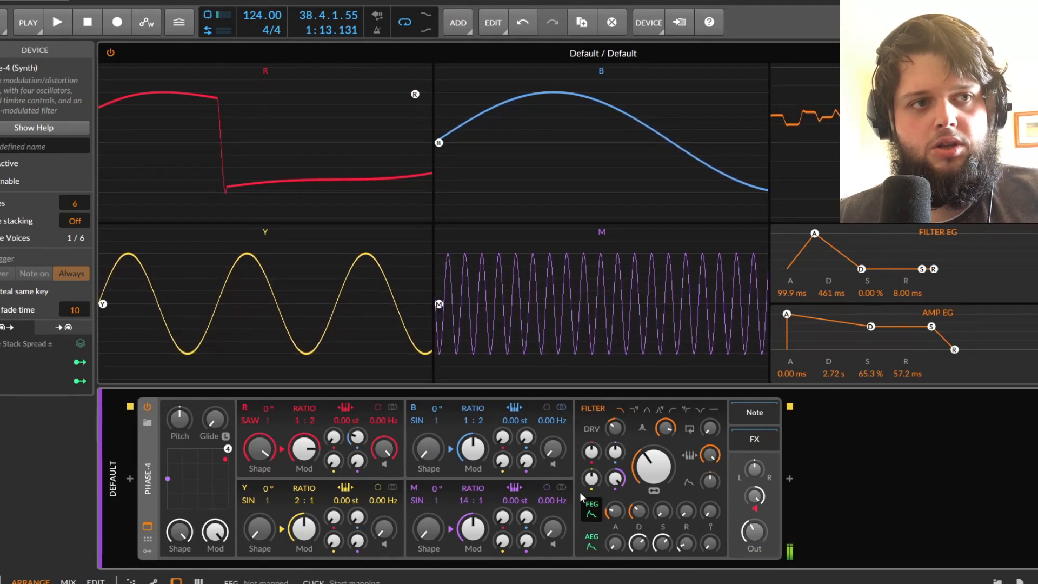
Step: Add filter modulation from oscillators B and R, adjust the amount from M, and sweep the filter cutoff
mouse_move(615, 452)
mouse_down()
mouse_move(615, 440)
mouse_move(622, 464)
mouse_move(652, 474)
mouse_move(615, 443)
mouse_up()
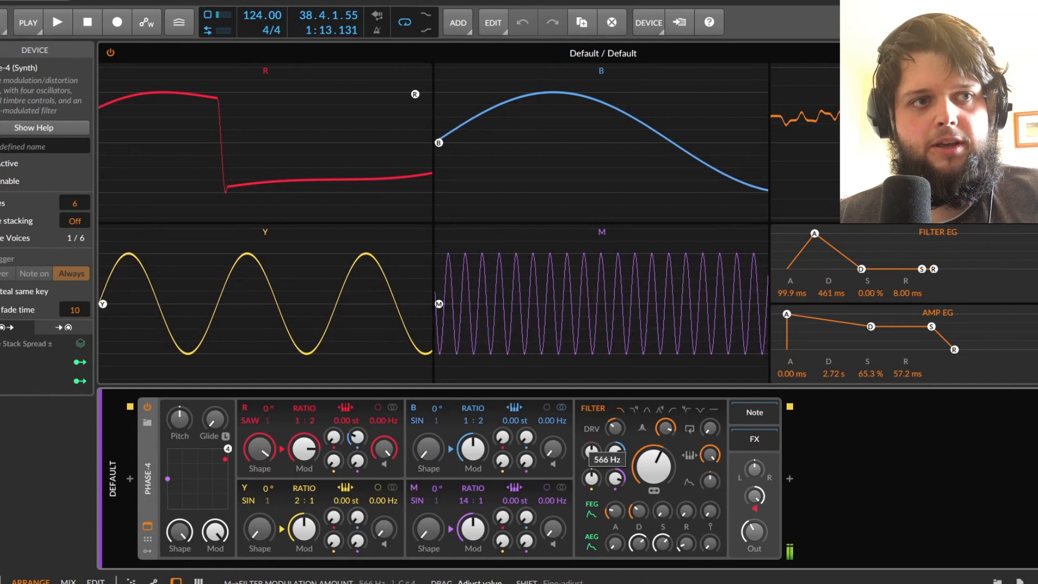
drag(615, 479, 616, 480)
drag(615, 451, 654, 463)
drag(660, 460, 660, 457)
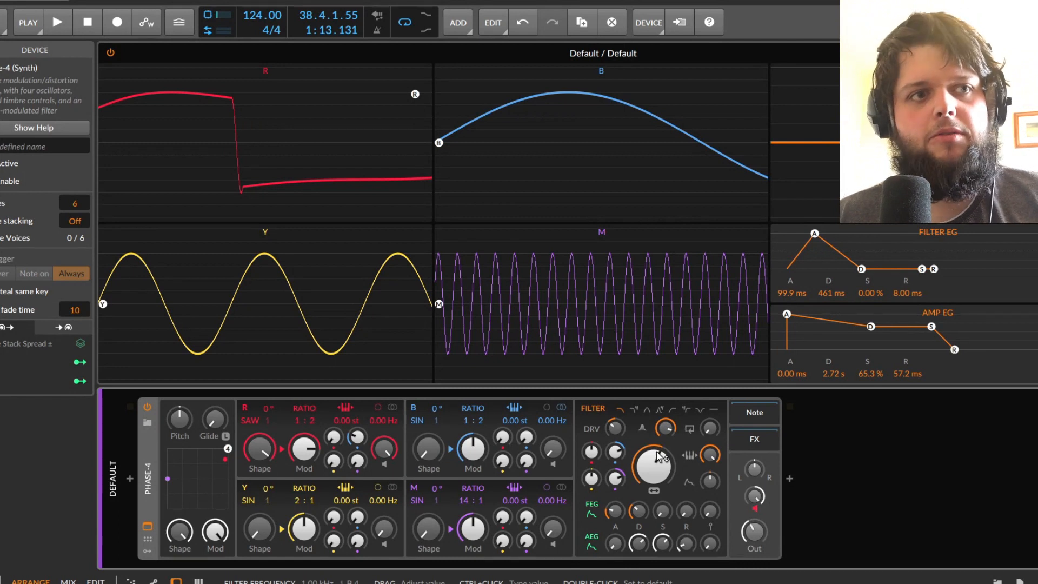
mouse_move(591, 451)
mouse_down()
mouse_move(591, 441)
mouse_move(595, 456)
mouse_up()
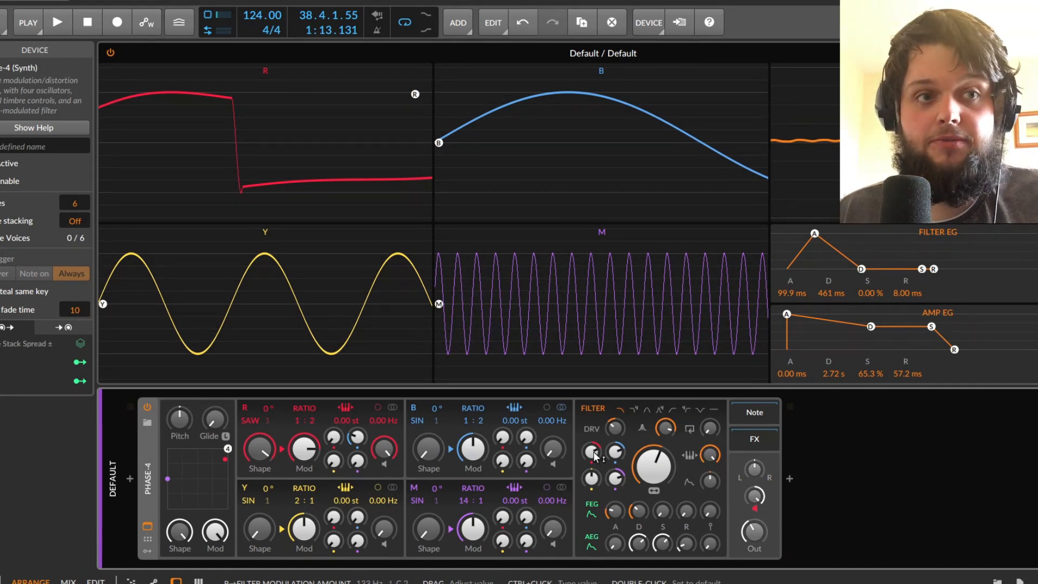
mouse_move(653, 466)
mouse_down()
mouse_move(654, 481)
mouse_move(654, 457)
mouse_up()
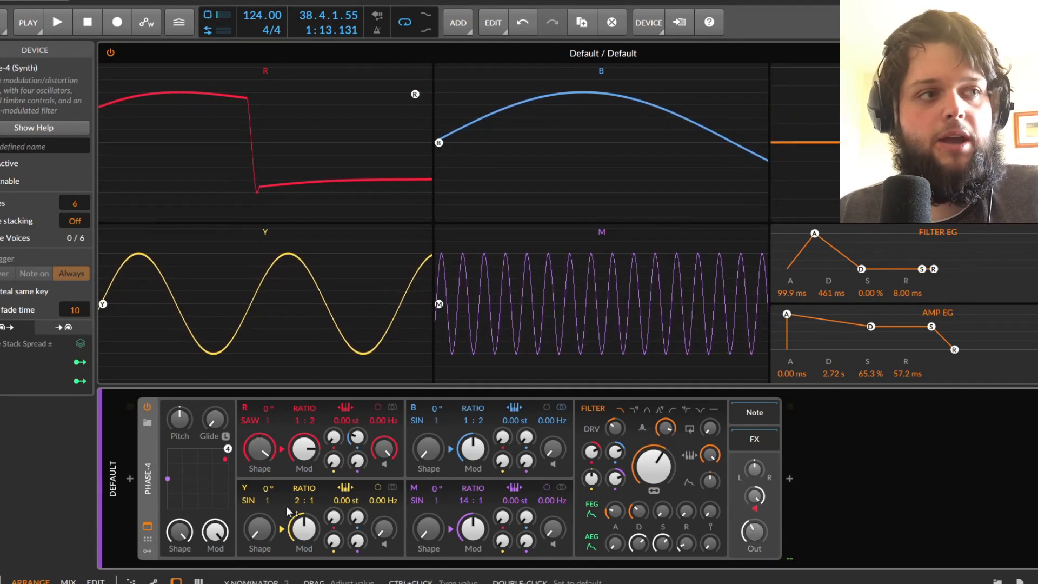
Step: Change oscillator M to SAW with more shape, and raise the Mod amounts of oscillators B and M
drag(413, 519, 412, 498)
drag(473, 449, 473, 432)
mouse_move(474, 532)
mouse_down()
mouse_move(474, 511)
mouse_move(475, 520)
mouse_up()
Step: Change oscillator R to DBL, adjust its shape, and raise its modulation from itself and from oscillator M
mouse_move(259, 448)
mouse_down()
mouse_move(259, 458)
mouse_move(254, 408)
mouse_up()
mouse_move(336, 439)
mouse_down()
mouse_move(336, 411)
mouse_move(334, 428)
mouse_up()
drag(361, 461, 361, 453)
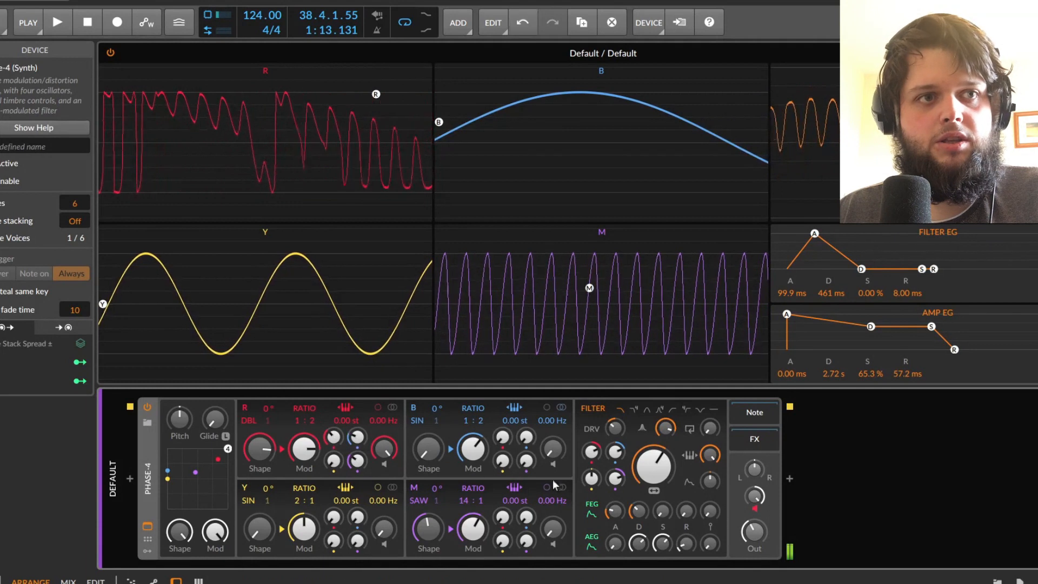
Step: Raise oscillator M's modulation of oscillator B, clear the oscillators' filter modulation, and sweep the filter cutoff
drag(653, 465, 652, 460)
drag(526, 460, 526, 453)
mouse_move(668, 467)
mouse_down()
mouse_move(668, 457)
mouse_move(671, 466)
mouse_up()
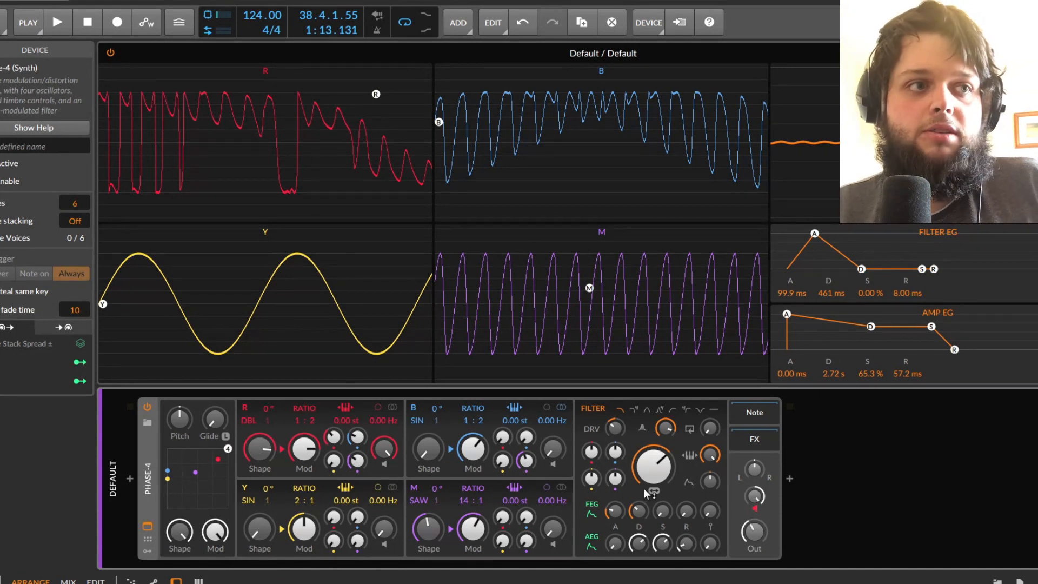
Step: Give oscillator B a fixed frequency of 0.33 Hz, add filter modulation from B, and lower the filter cutoff to about 49 Hz
drag(666, 429, 666, 456)
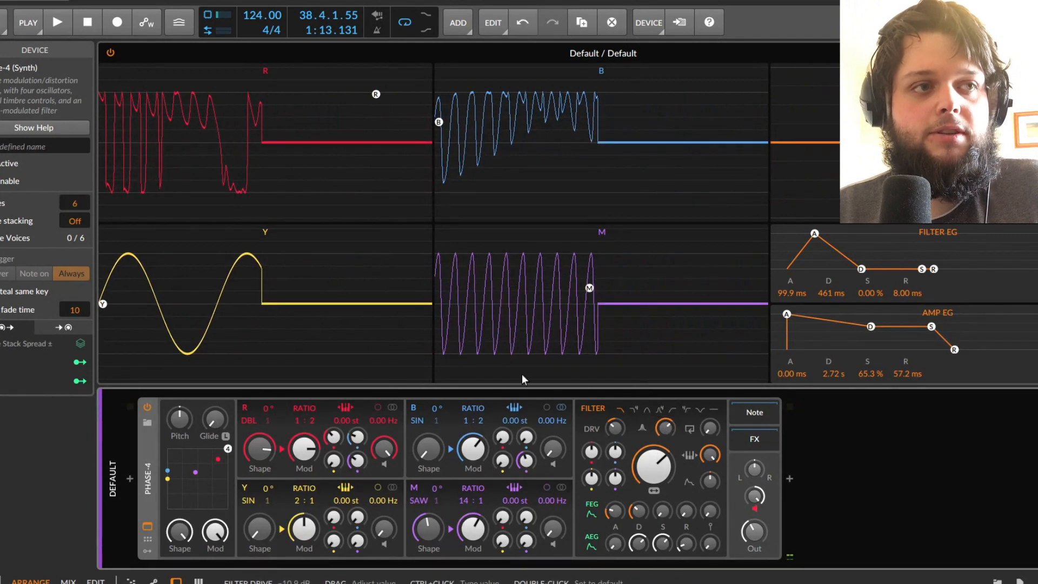
click(514, 409)
drag(515, 421, 520, 432)
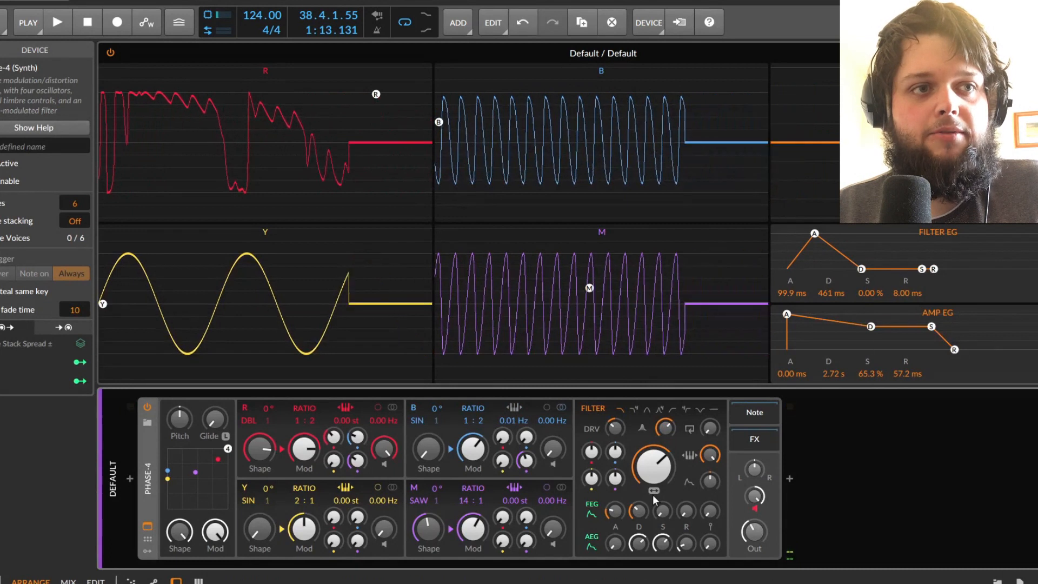
drag(616, 450, 616, 410)
drag(513, 420, 514, 413)
drag(654, 466, 654, 503)
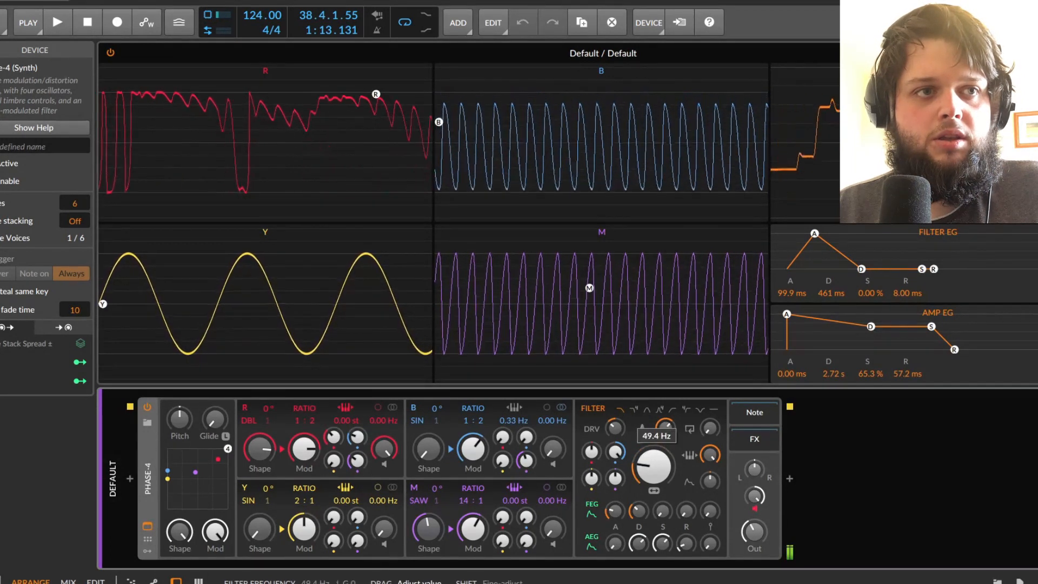
Step: Sweep oscillator B's fixed frequency up to about 19.9 kHz and back to 2.58 kHz while varying the filter cutoff
drag(640, 469, 641, 454)
drag(512, 422, 512, 421)
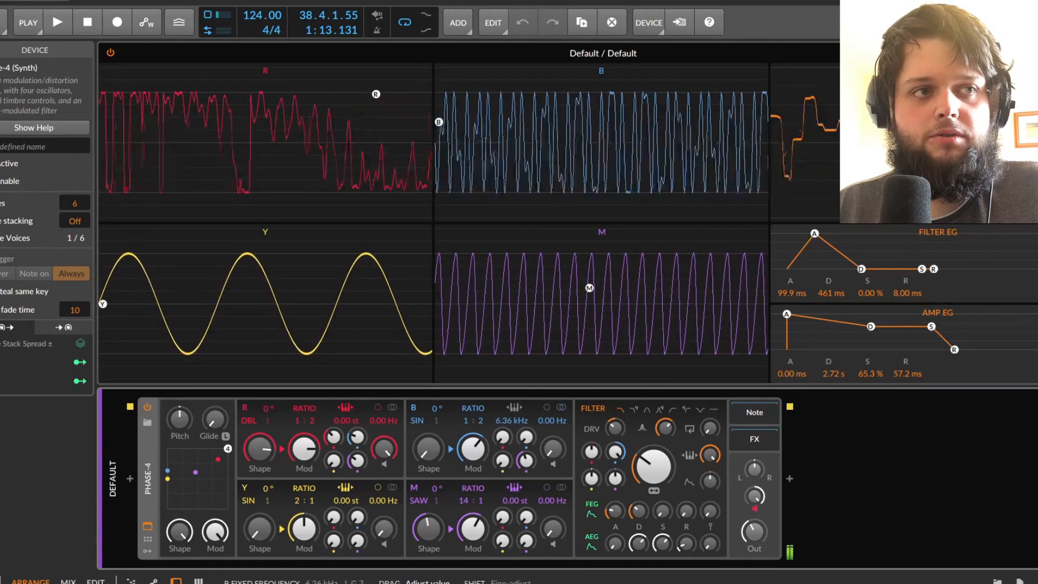
mouse_move(653, 466)
mouse_down()
mouse_move(653, 442)
mouse_move(653, 476)
mouse_move(653, 446)
mouse_move(653, 462)
mouse_up()
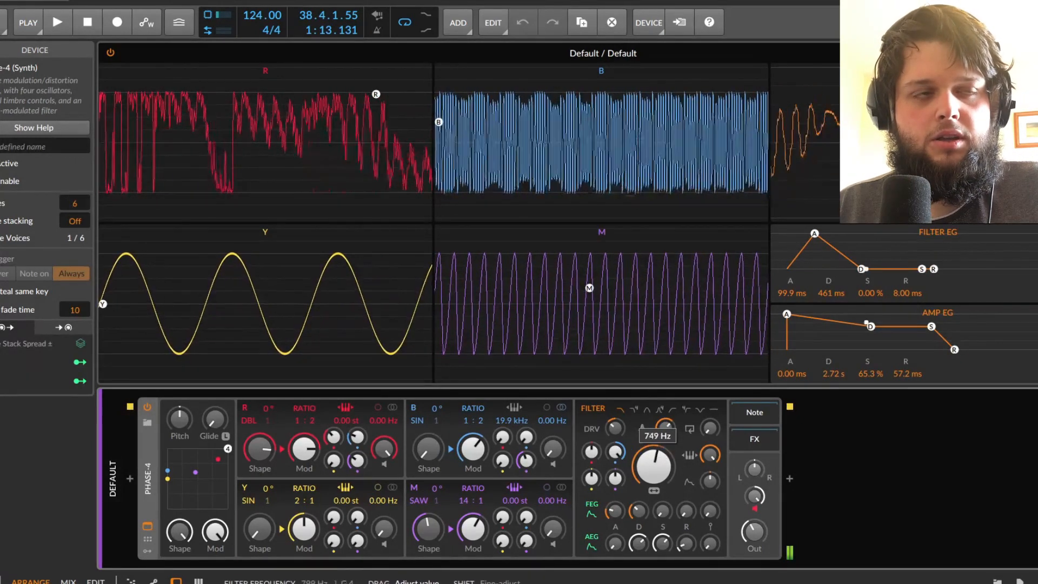
drag(511, 420, 512, 445)
mouse_move(653, 483)
mouse_down()
mouse_move(653, 468)
mouse_move(650, 478)
mouse_up()
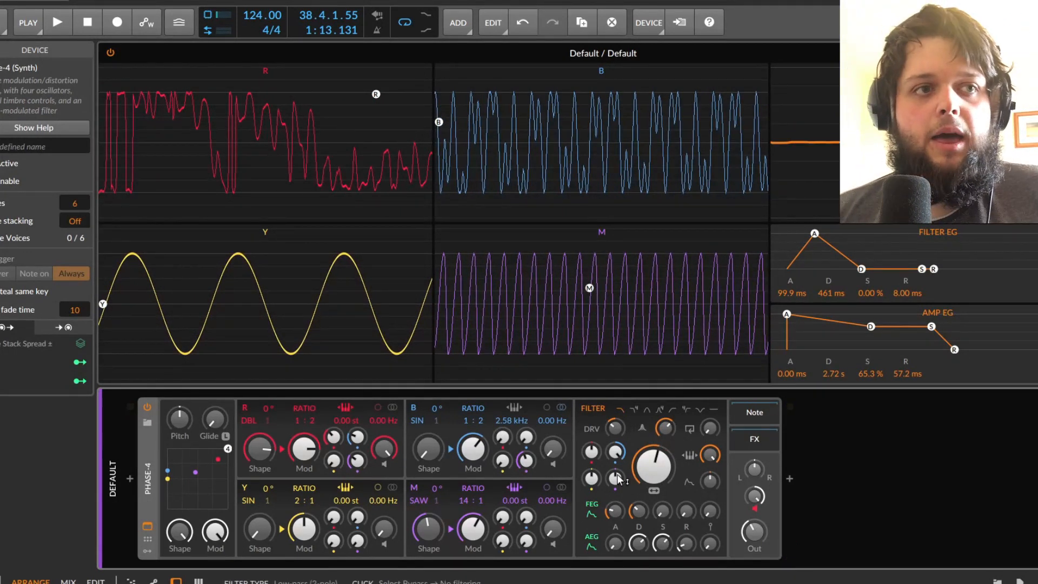
drag(614, 452, 615, 457)
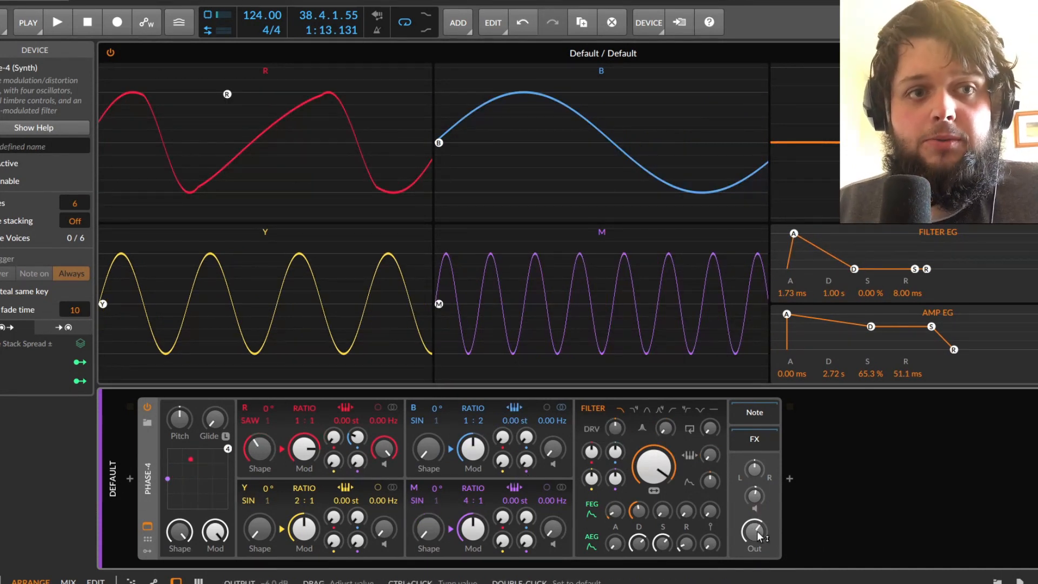
Step: Try the output pan and reset it to centre, and briefly show the empty FX chain
drag(754, 469, 755, 490)
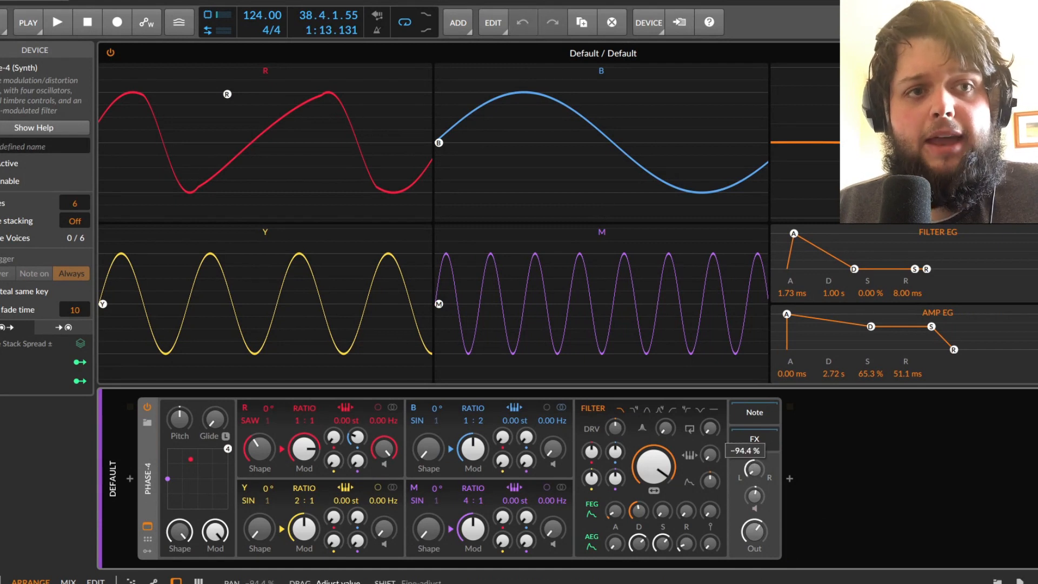
double_click(755, 469)
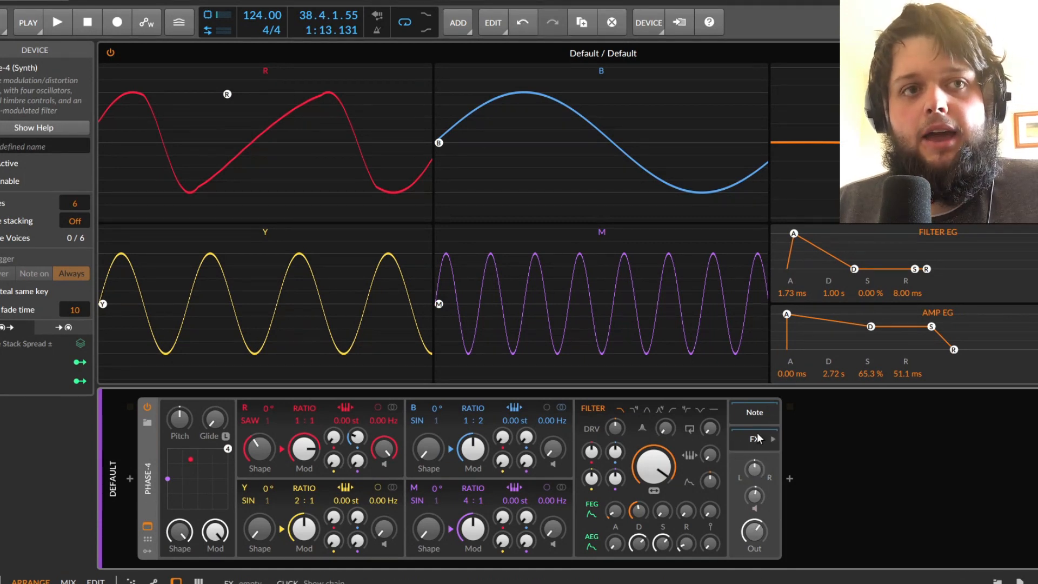
click(755, 441)
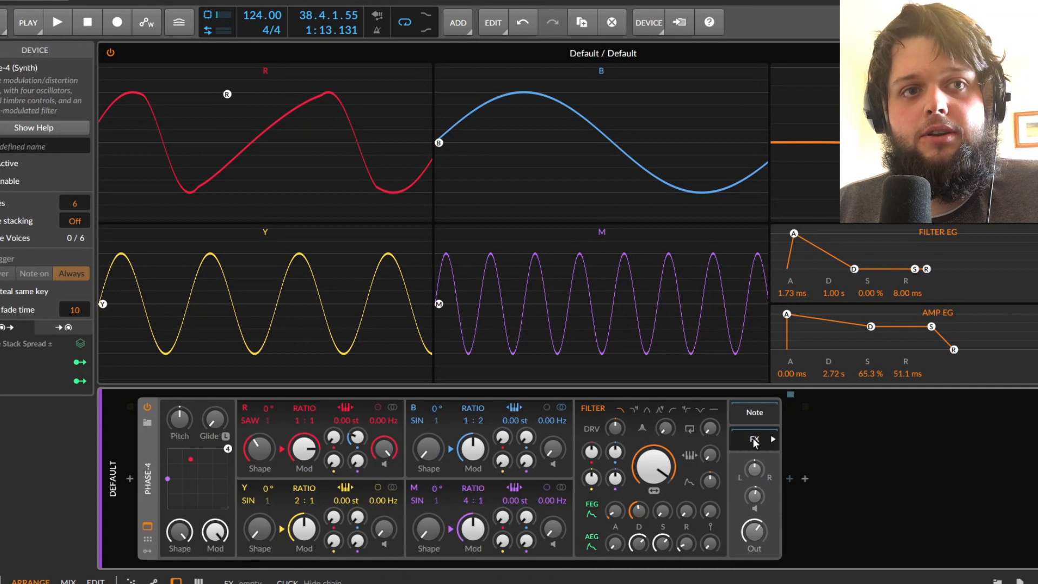
click(755, 441)
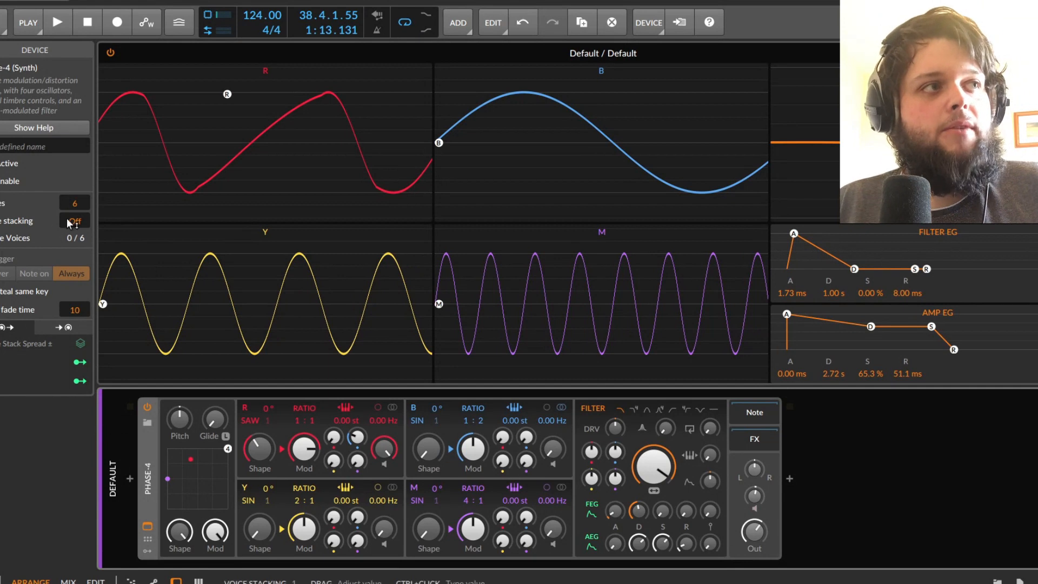
Step: Set voice stacking to 5 and lower the synth's output level and filter cutoff
drag(75, 224, 74, 216)
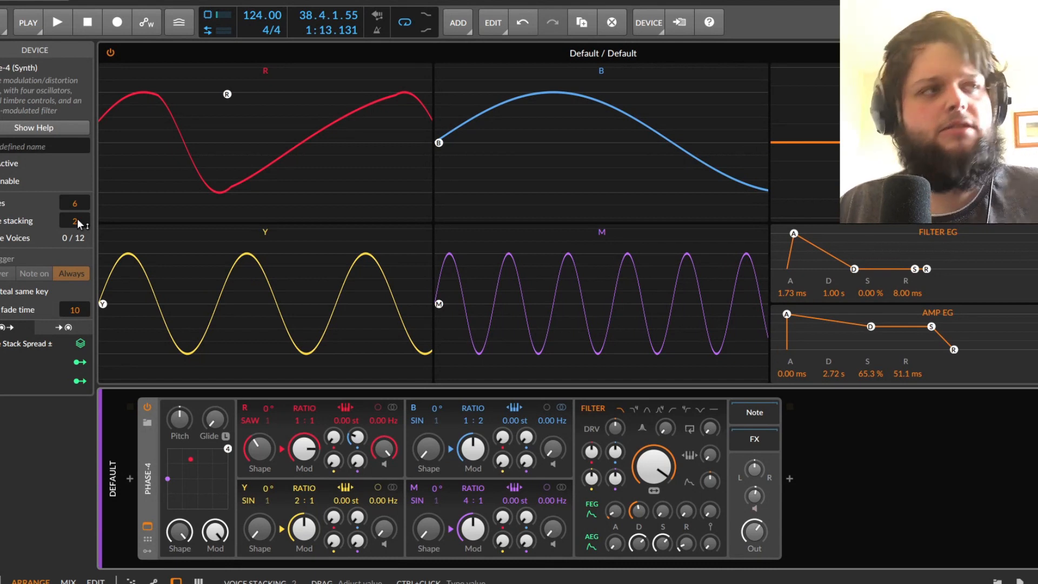
drag(76, 218, 77, 196)
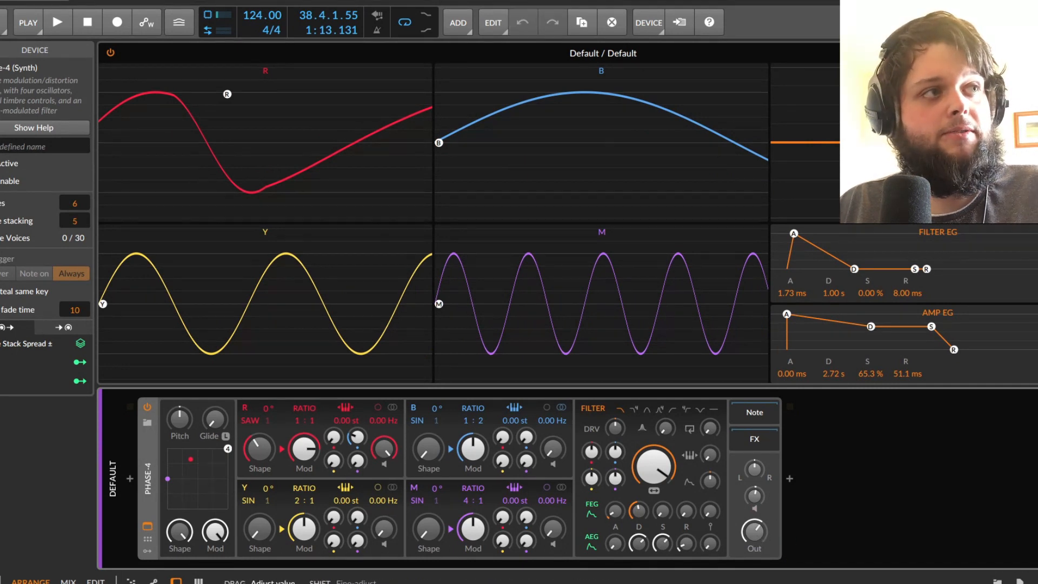
mouse_move(757, 532)
mouse_down()
mouse_move(757, 553)
mouse_move(755, 529)
mouse_up()
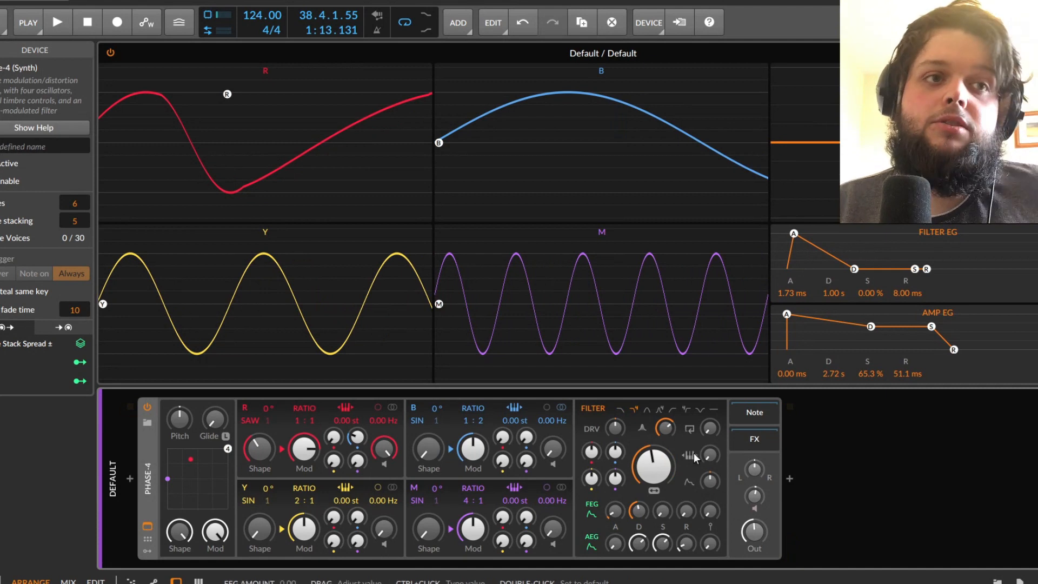
drag(665, 469, 665, 476)
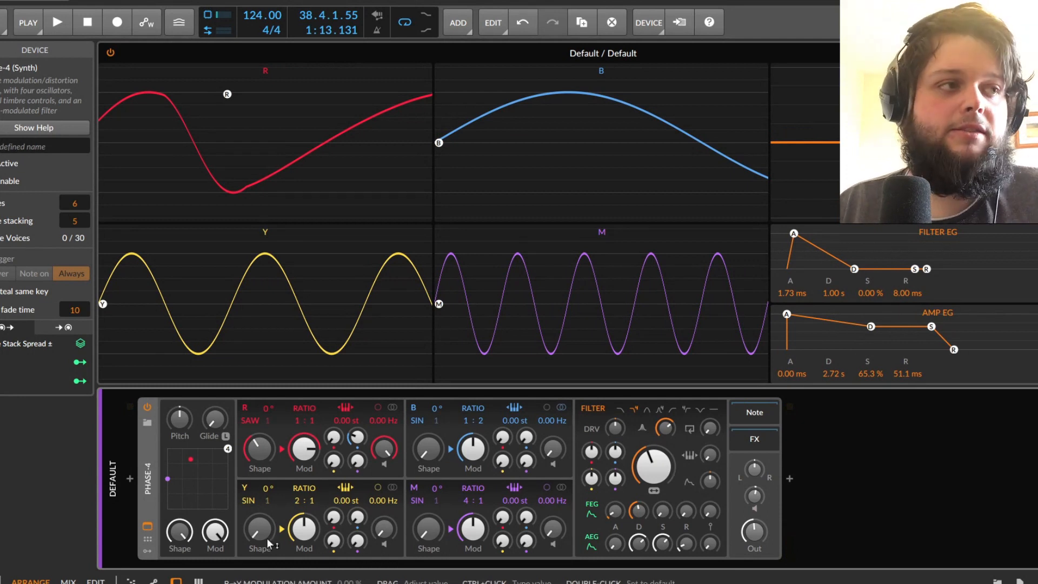
Step: Show the Phase-4 modulator slots and insert a Voice Stack modulator in the first slot
click(149, 551)
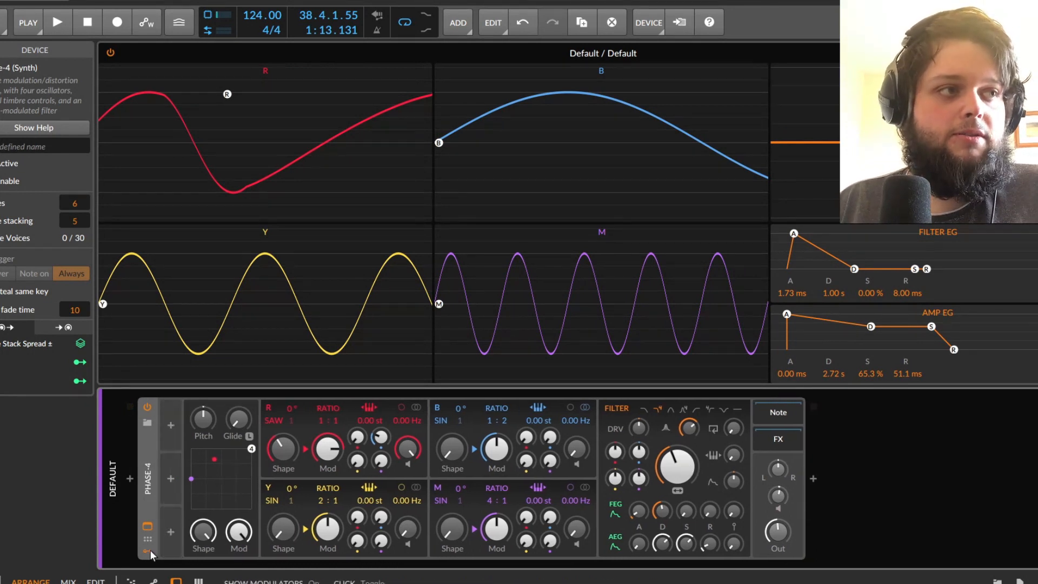
click(165, 431)
click(170, 425)
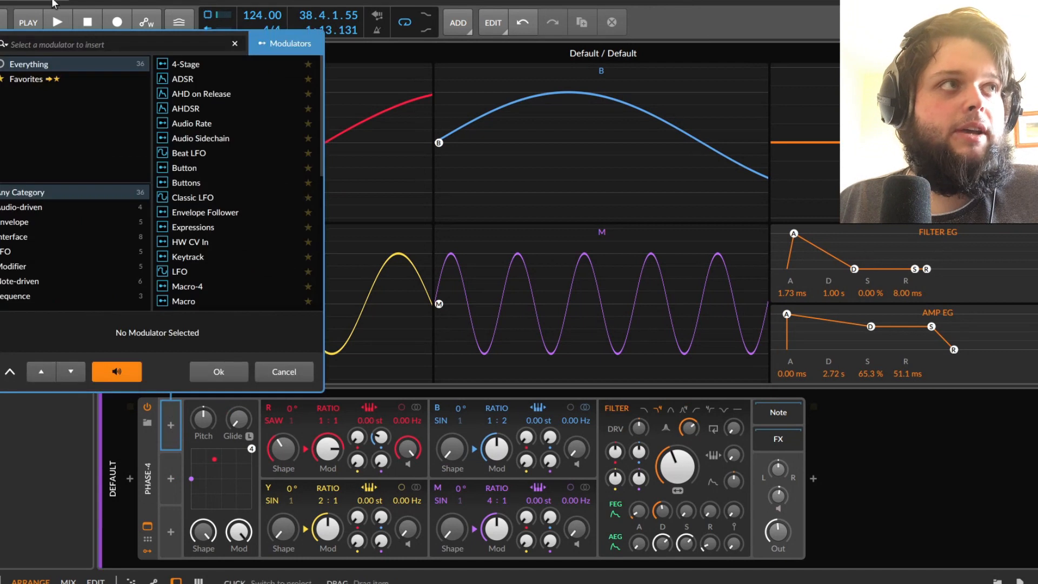
text(VOICE)
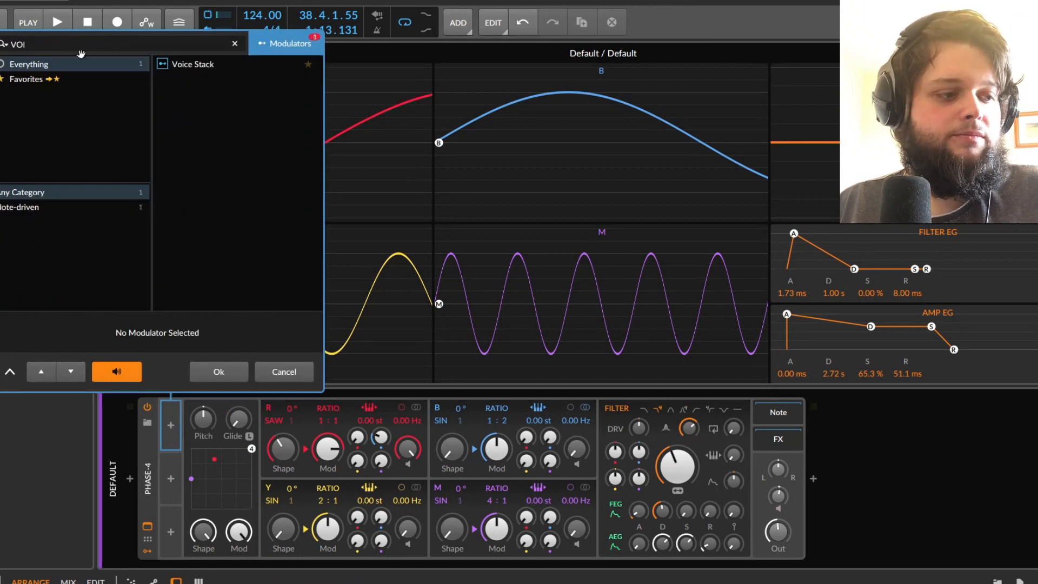
click(209, 66)
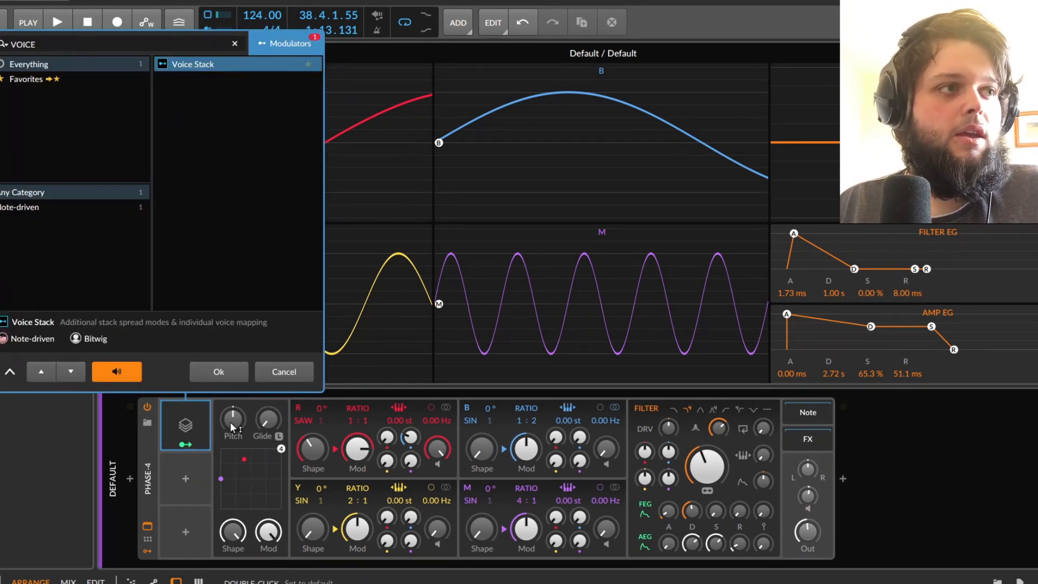
click(212, 372)
Step: Set the Voice Stack distribution mode to Manual and map the modulator to the filter frequency with an amount of +51.56
click(179, 439)
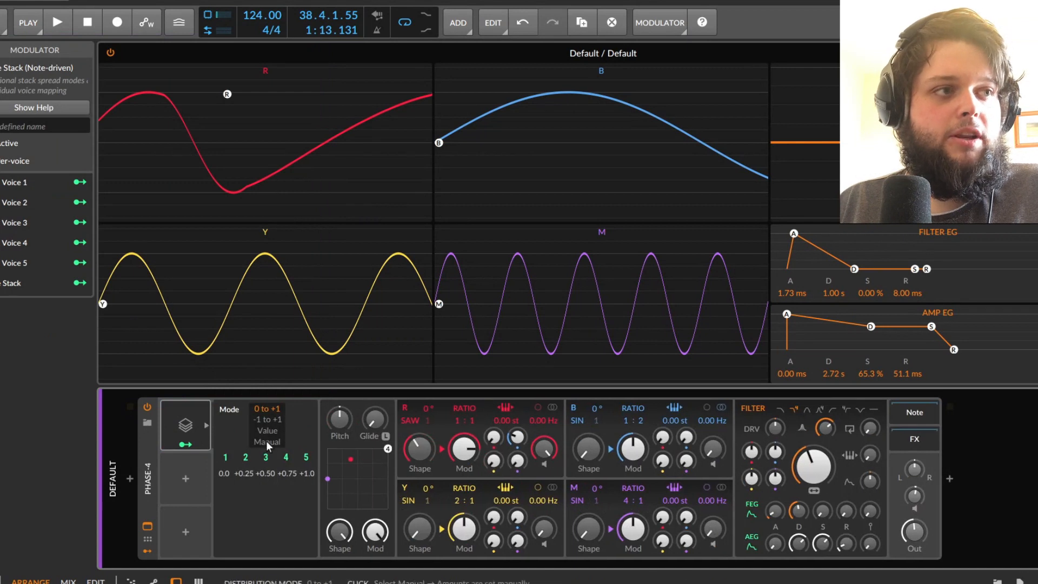
click(268, 442)
click(185, 445)
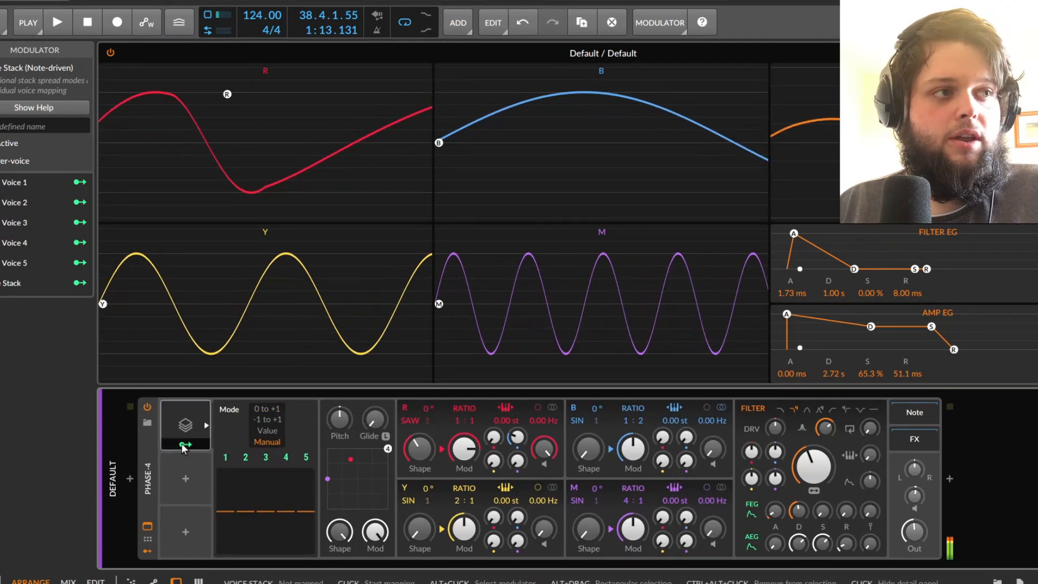
drag(814, 466, 813, 436)
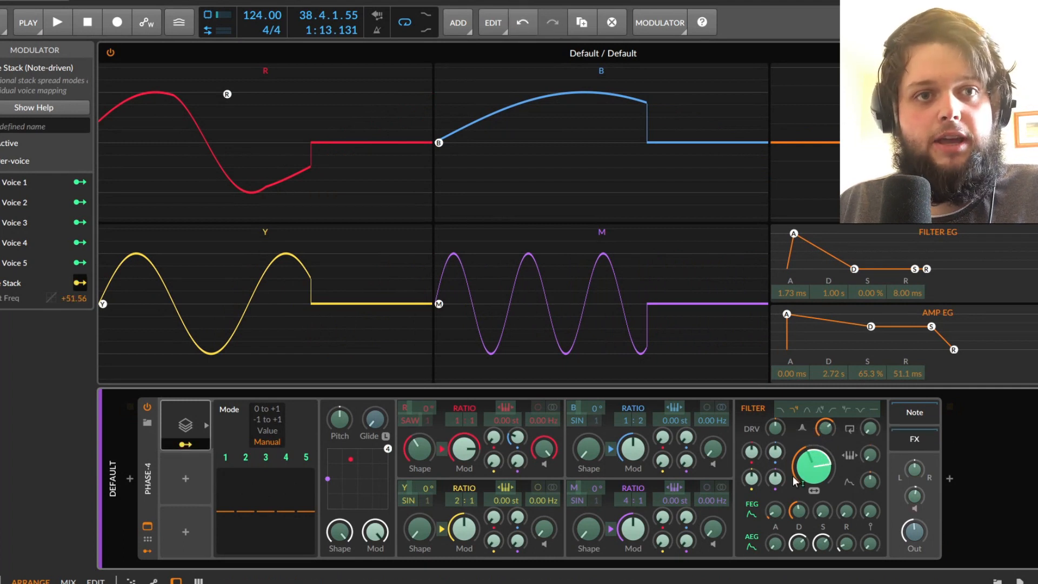
click(185, 444)
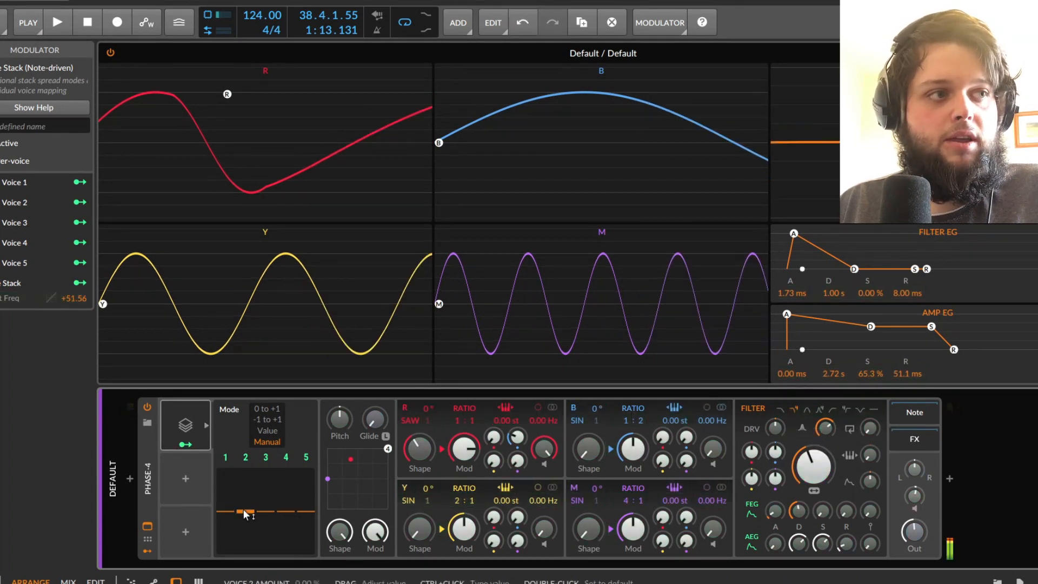
Step: Give Voice Stack voices 2 to 5 different positive amounts, and adjust the filter resonance and cutoff
drag(242, 512, 265, 485)
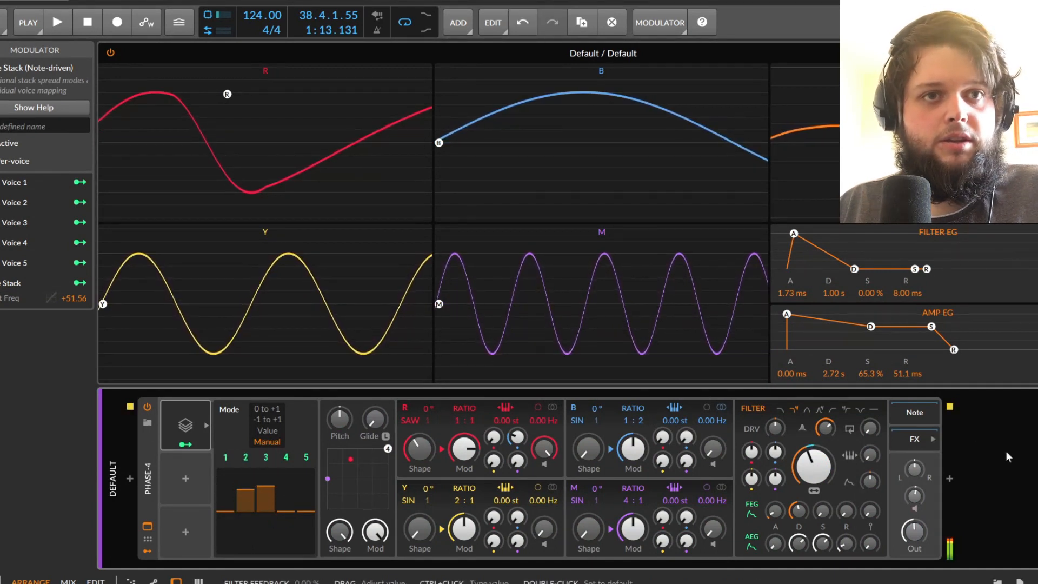
click(825, 428)
drag(286, 511, 306, 502)
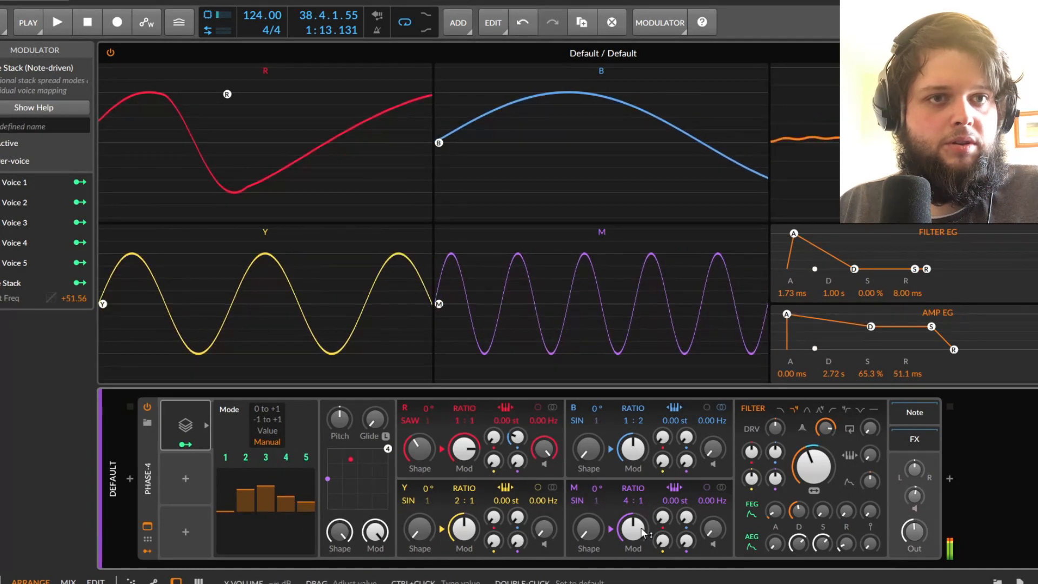
mouse_move(814, 465)
mouse_down()
mouse_move(813, 450)
mouse_move(821, 475)
mouse_up()
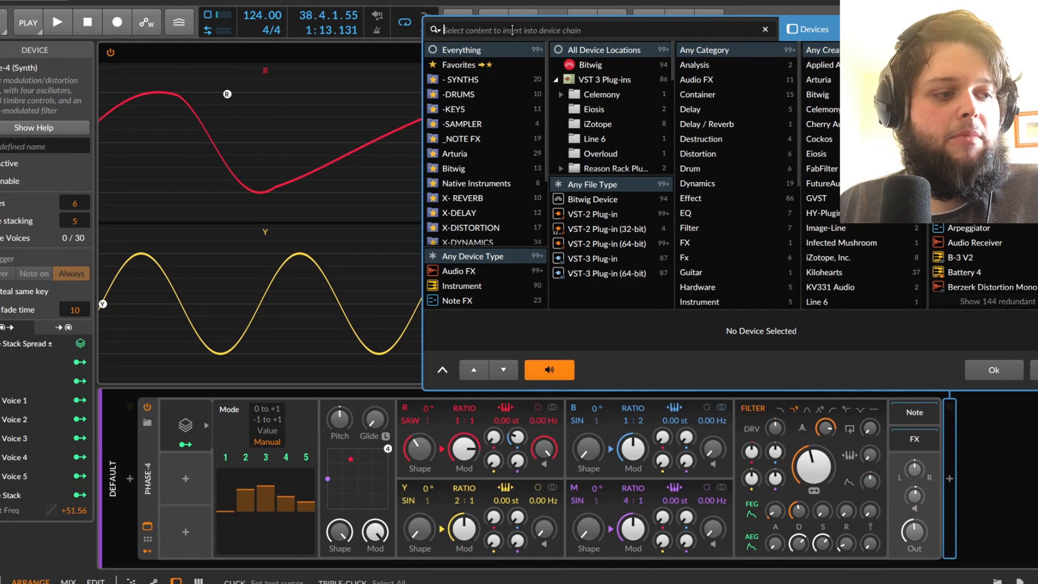
Step: Insert an EQ+ device after Phase-4 and sweep the synth's filter cutoff against its spectrum display
text(EQ)
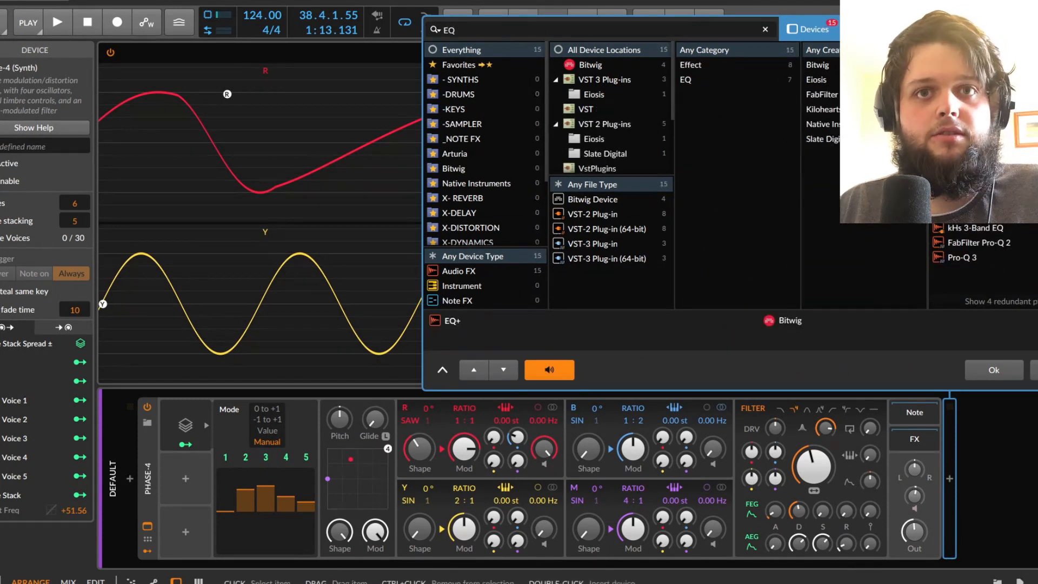
key(Return)
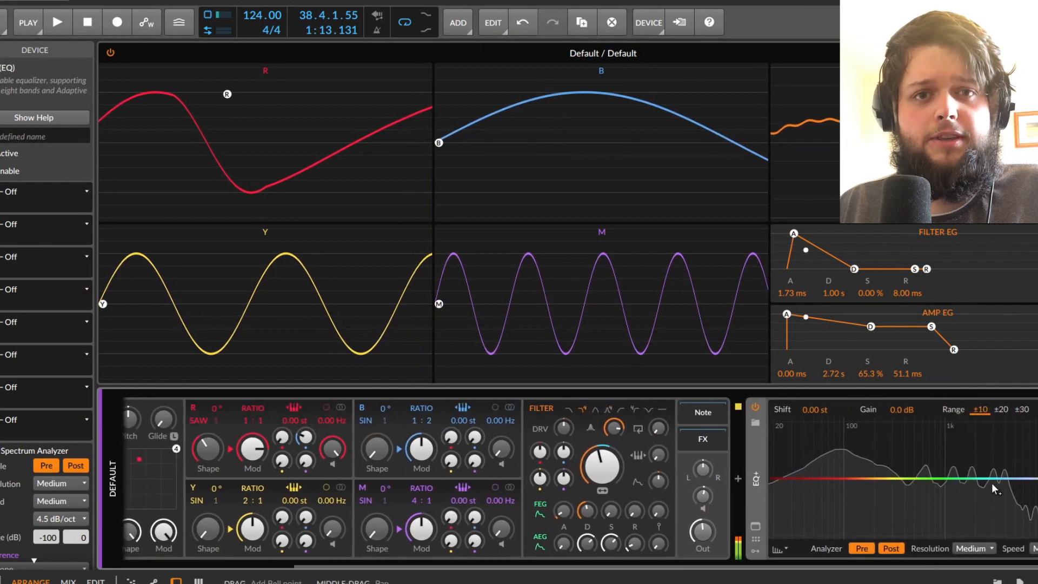
drag(602, 465, 602, 449)
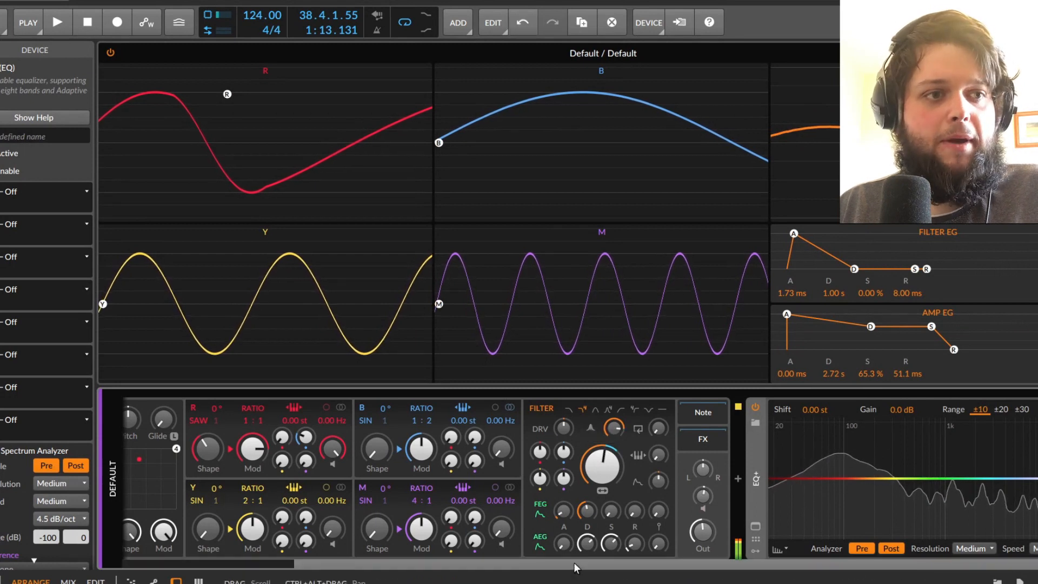
Step: Make the Voice Stack amount negative for voice 3 and higher for voices 4 and 5, while raising filter drive and lowering the output
drag(573, 562, 479, 565)
drag(172, 496, 211, 496)
drag(686, 429, 686, 415)
drag(820, 532, 820, 535)
drag(683, 428, 685, 414)
drag(186, 514, 186, 495)
Step: Raise the filter resonance and feedback, and bring the filter cutoff to about 337 Hz
drag(731, 427, 776, 425)
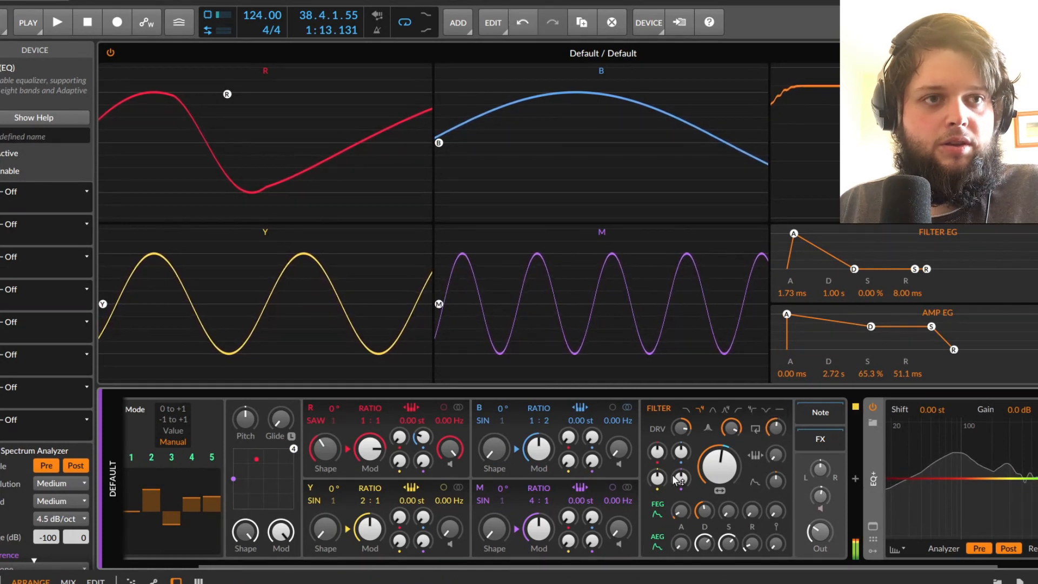
drag(731, 427, 731, 425)
drag(719, 465, 719, 449)
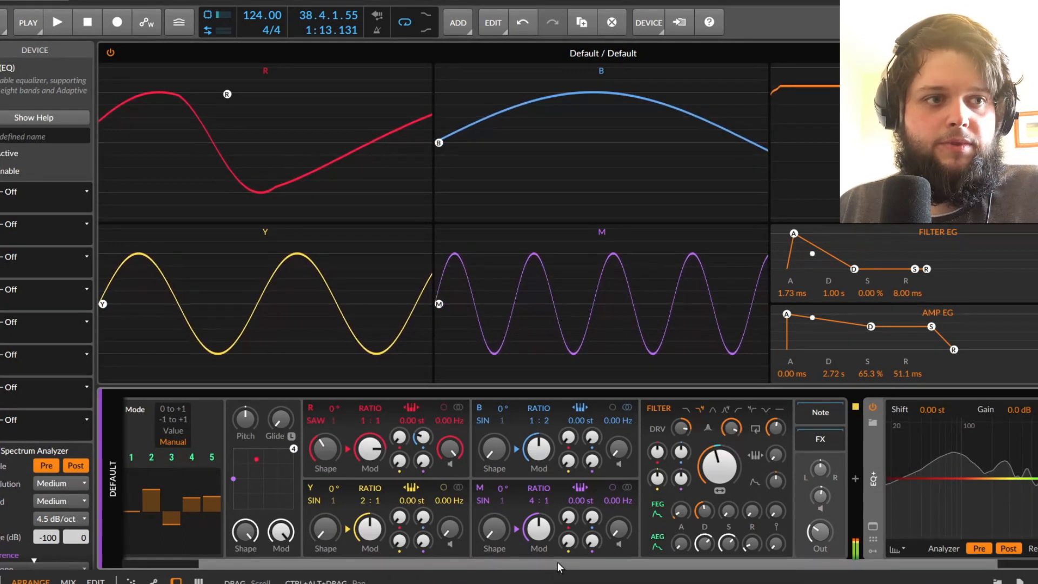
Step: Raise the filter drive to about +16.3 dB and sweep the filter cutoff, leaving it at about 585 Hz
drag(560, 566, 722, 568)
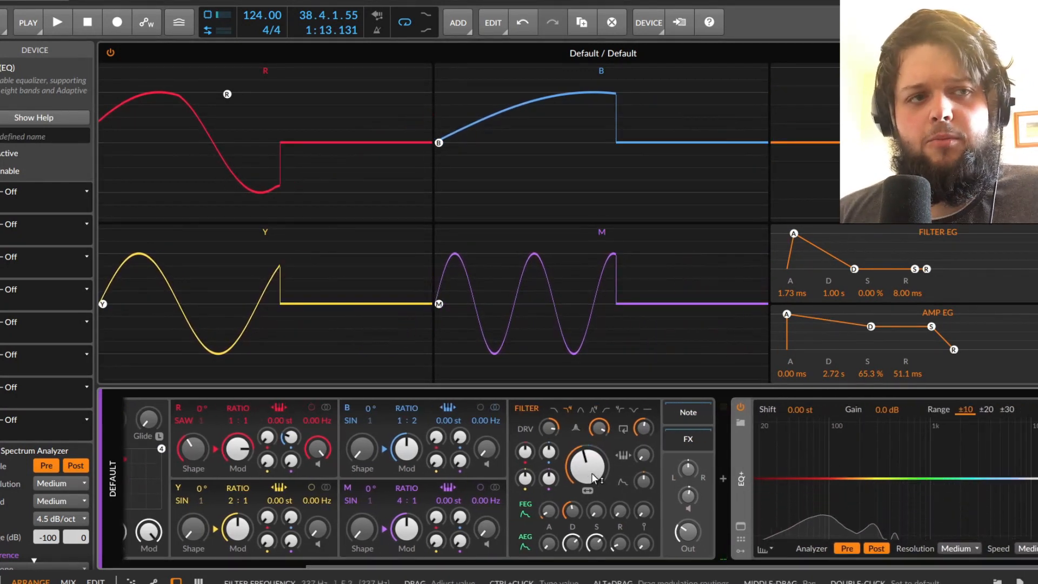
drag(595, 460, 549, 422)
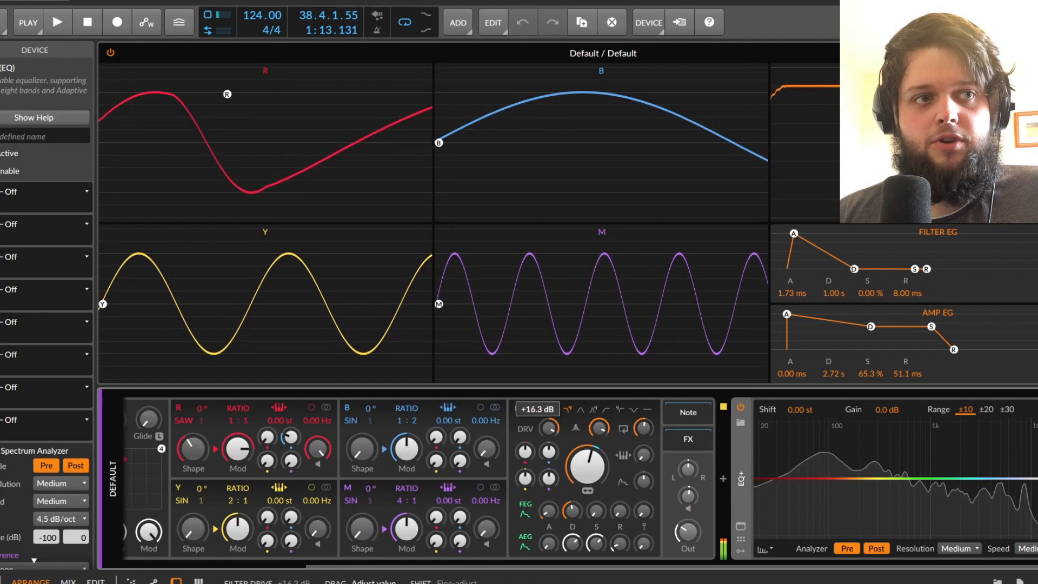
drag(595, 454, 595, 458)
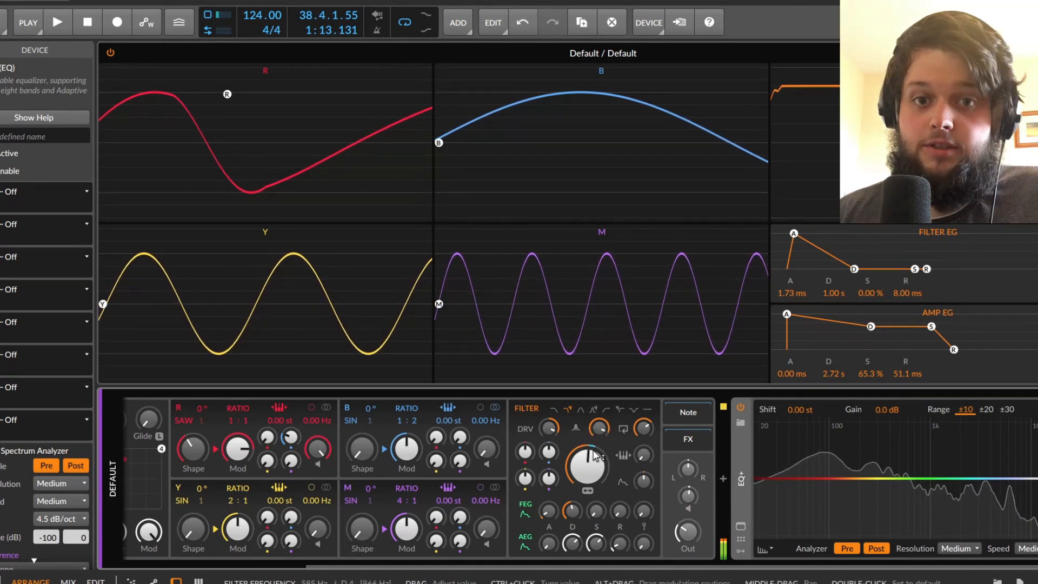
drag(651, 566, 486, 561)
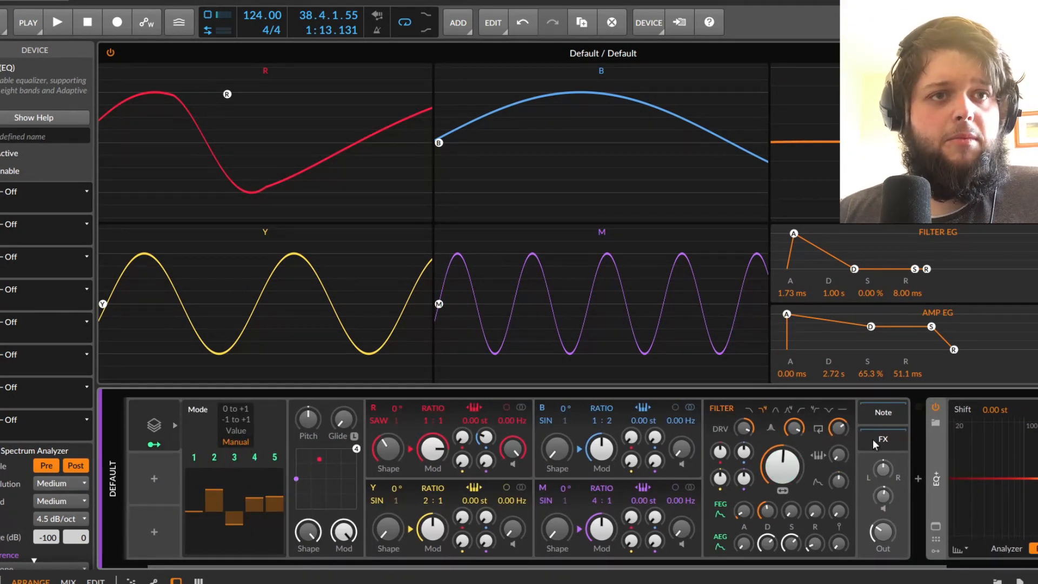
Step: Switch the filter type to Band-pass (4-pole) and sweep the cutoff against the EQ+ spectrum, leaving it lower
click(777, 413)
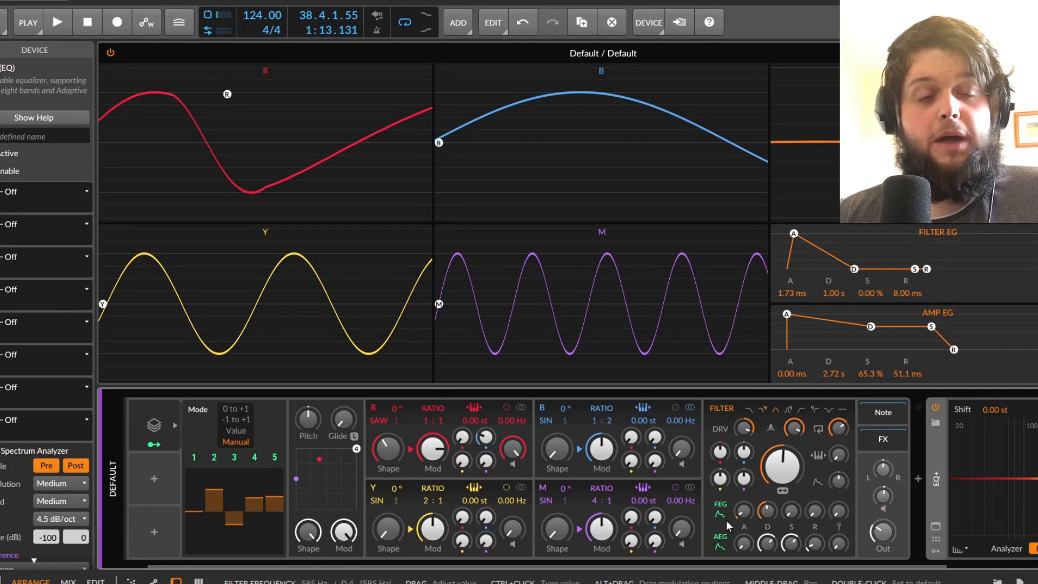
drag(417, 567, 709, 568)
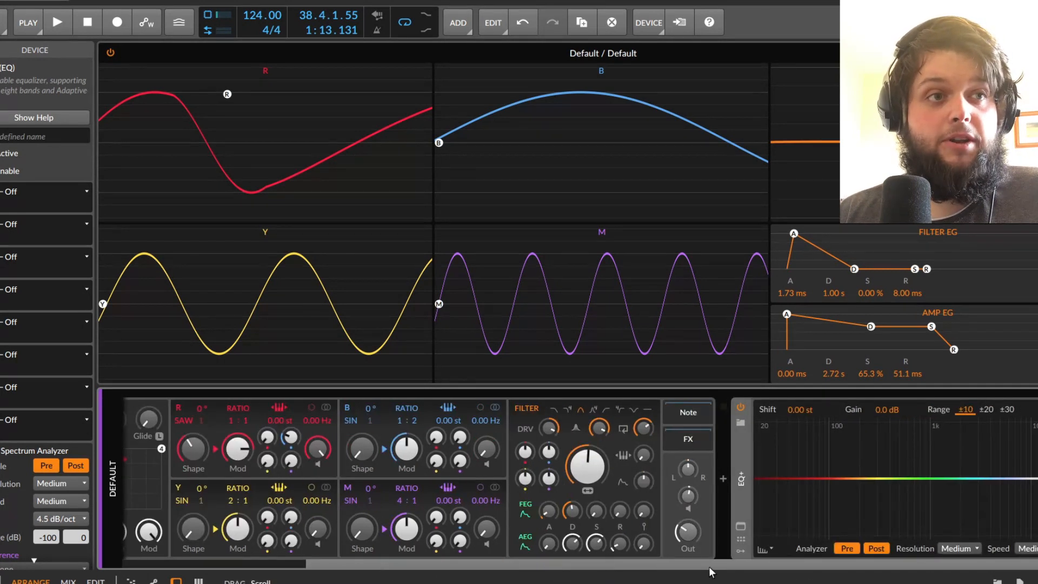
click(593, 414)
drag(575, 491, 575, 514)
mouse_move(587, 468)
mouse_down()
mouse_move(587, 447)
mouse_move(587, 467)
mouse_move(587, 447)
mouse_move(604, 457)
mouse_move(605, 475)
mouse_up()
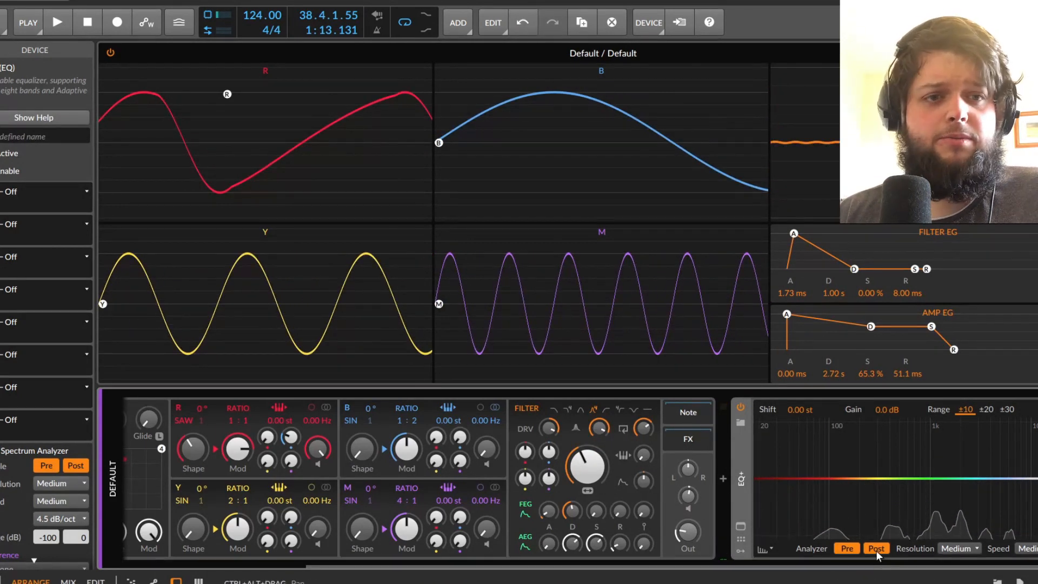
Step: Add a Macro modulator to the empty Phase-4 modulator slot below the Voice Stack
drag(867, 565, 508, 567)
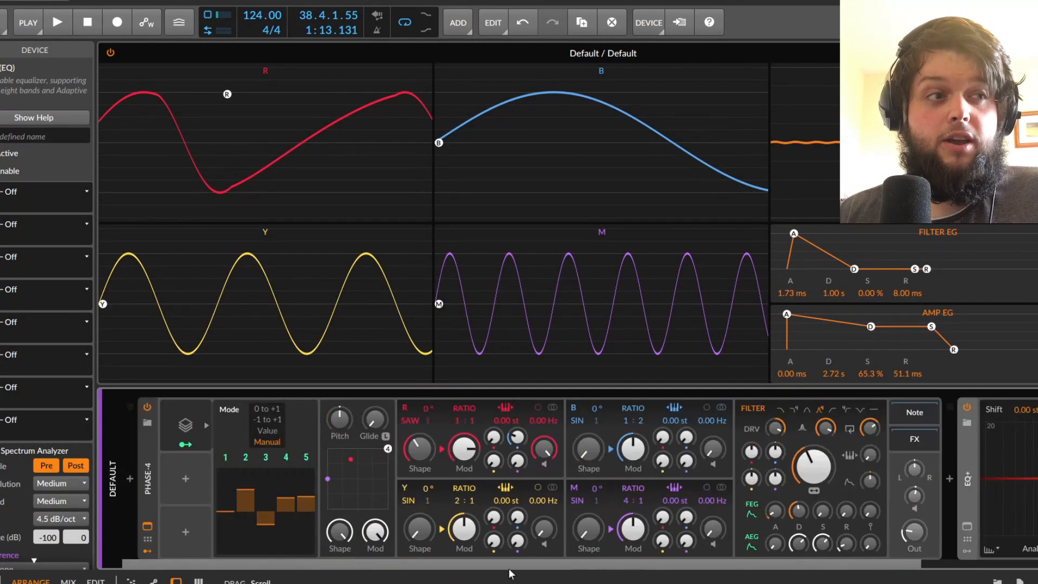
click(185, 478)
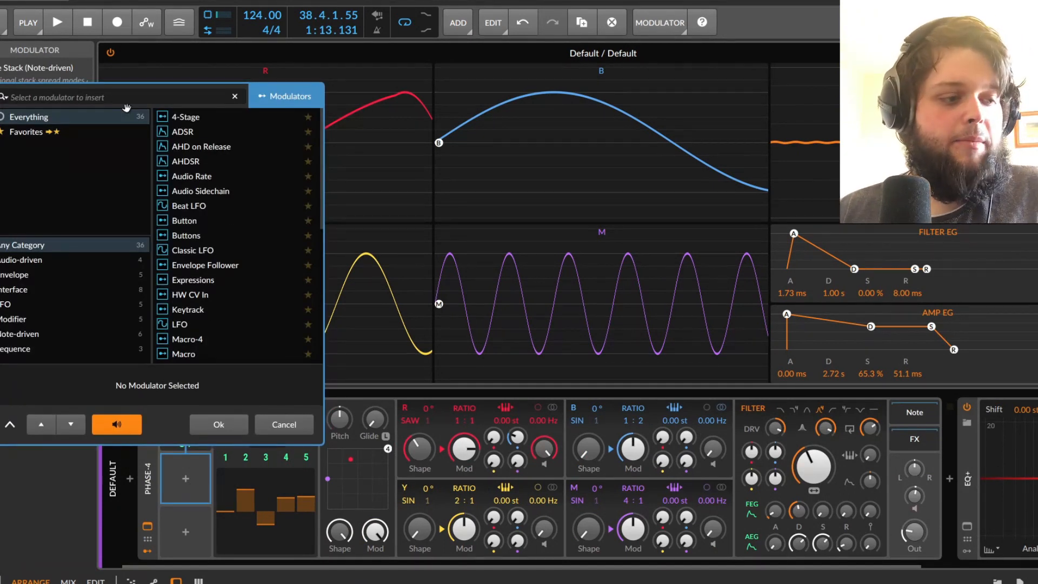
text(MACR)
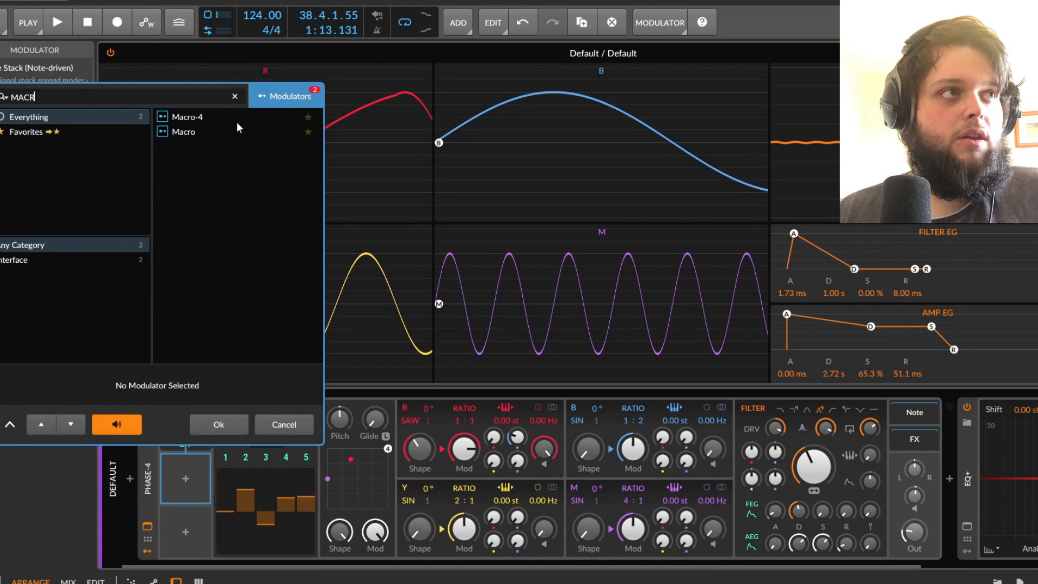
double_click(203, 130)
Step: Map the macro to voice amounts 1 to 5 at -0.472, -0.248, +0.344, +0.480 and -0.288, and sweep the macro
click(186, 500)
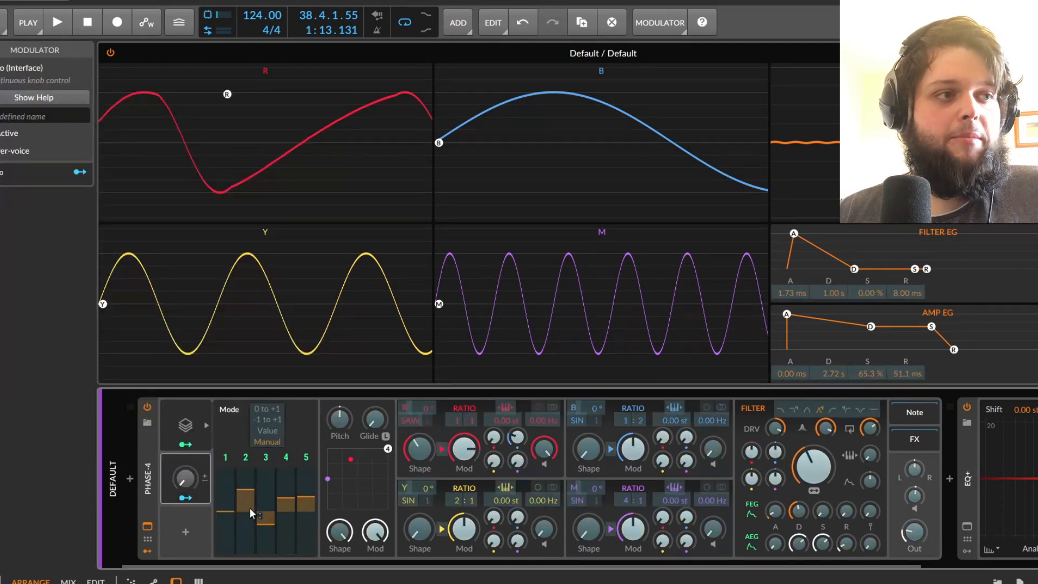
drag(250, 493, 303, 508)
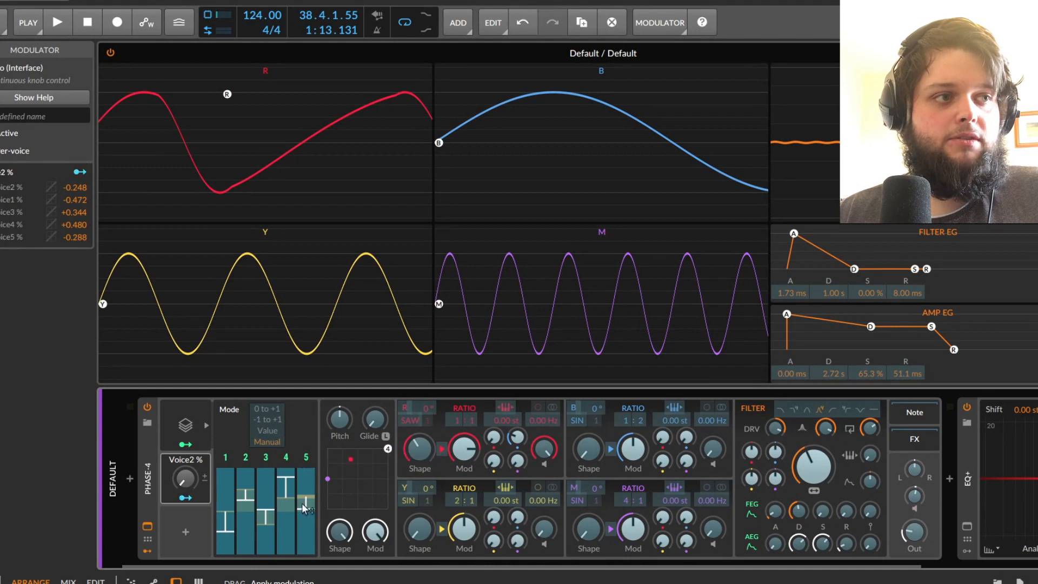
mouse_move(174, 488)
mouse_down()
mouse_move(174, 439)
mouse_move(175, 489)
mouse_up()
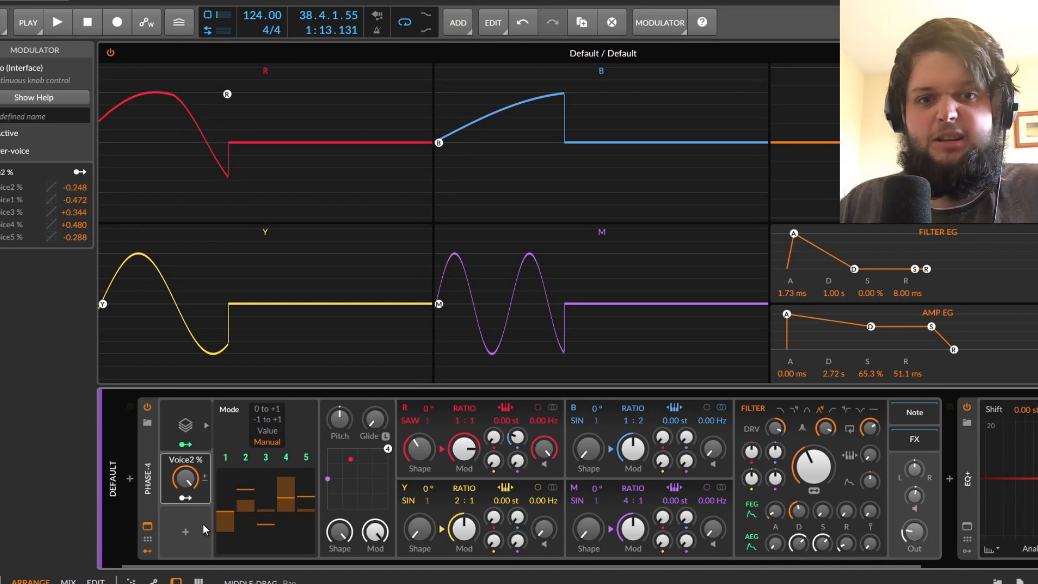
drag(187, 479, 187, 546)
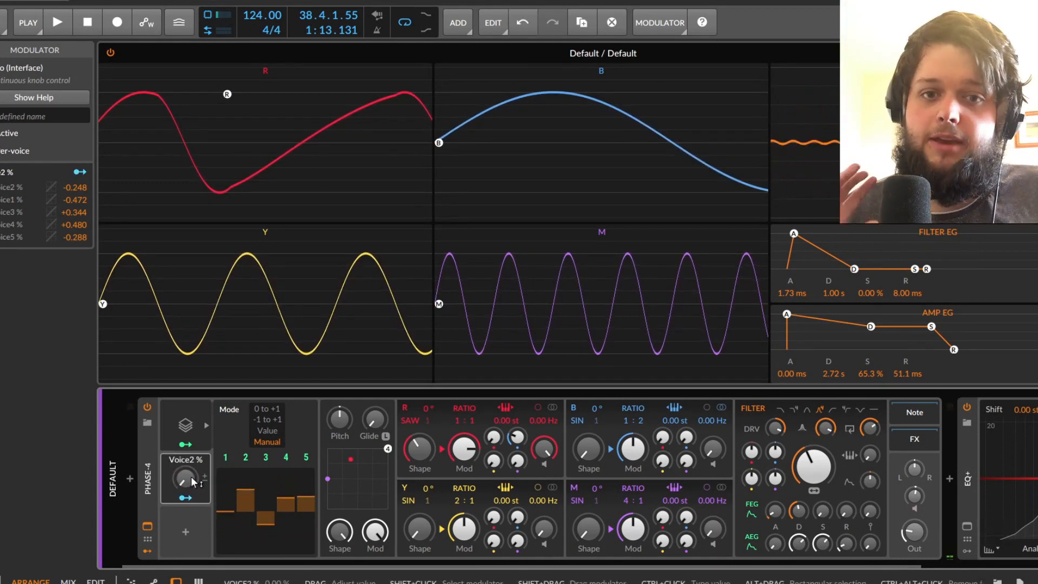
drag(184, 478, 184, 465)
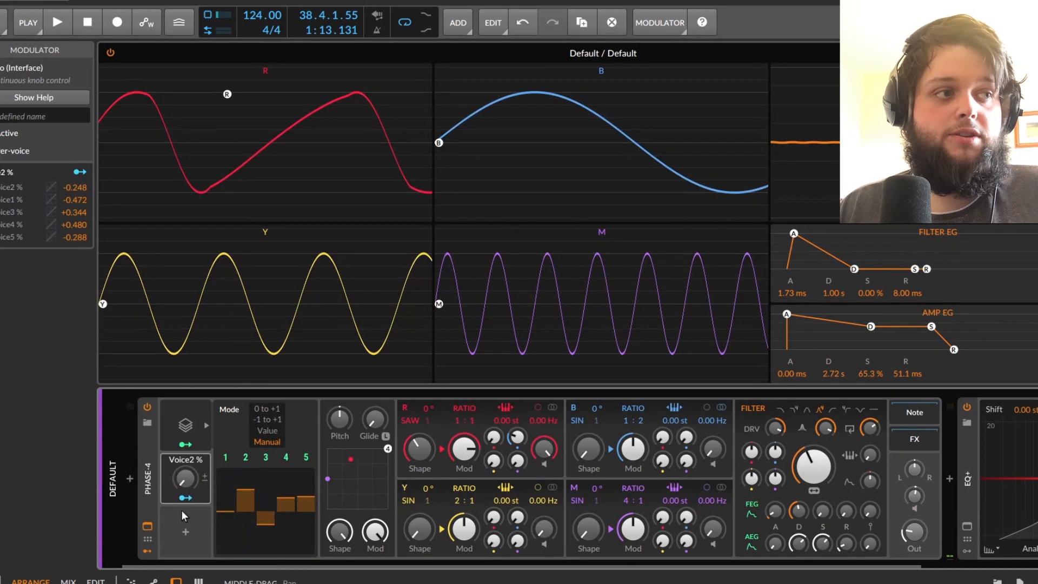
Step: Map the macro to the filter frequency at +50.44, lower the base cutoff and turn the macro up
click(185, 497)
drag(813, 465, 812, 454)
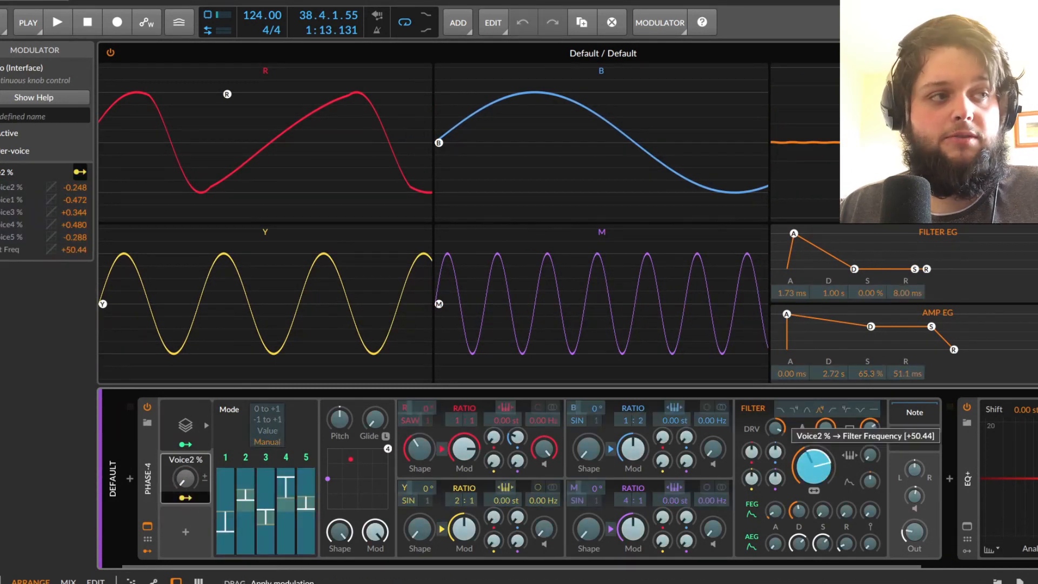
click(186, 497)
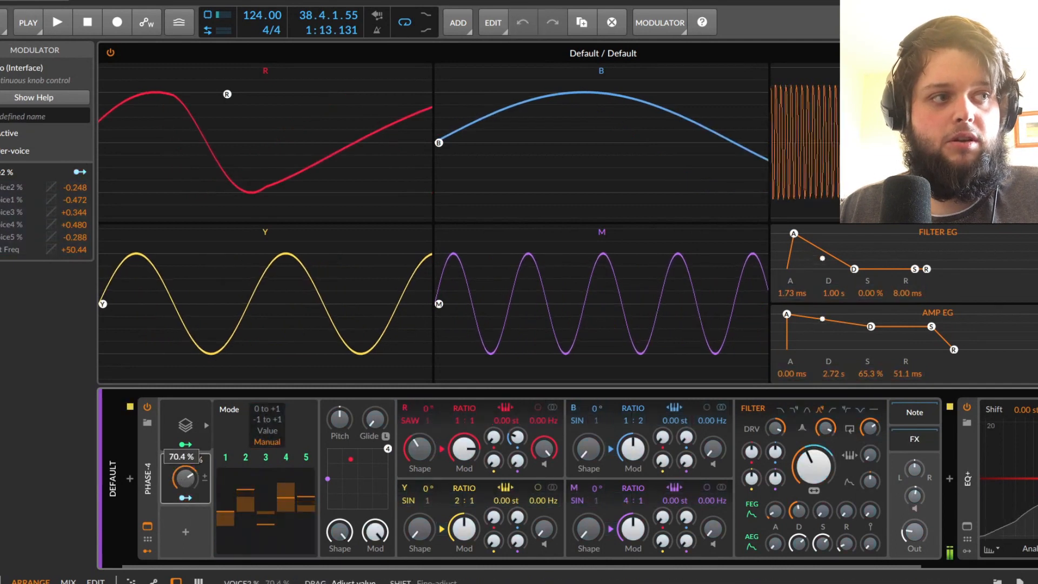
drag(806, 465, 805, 504)
drag(186, 478, 185, 422)
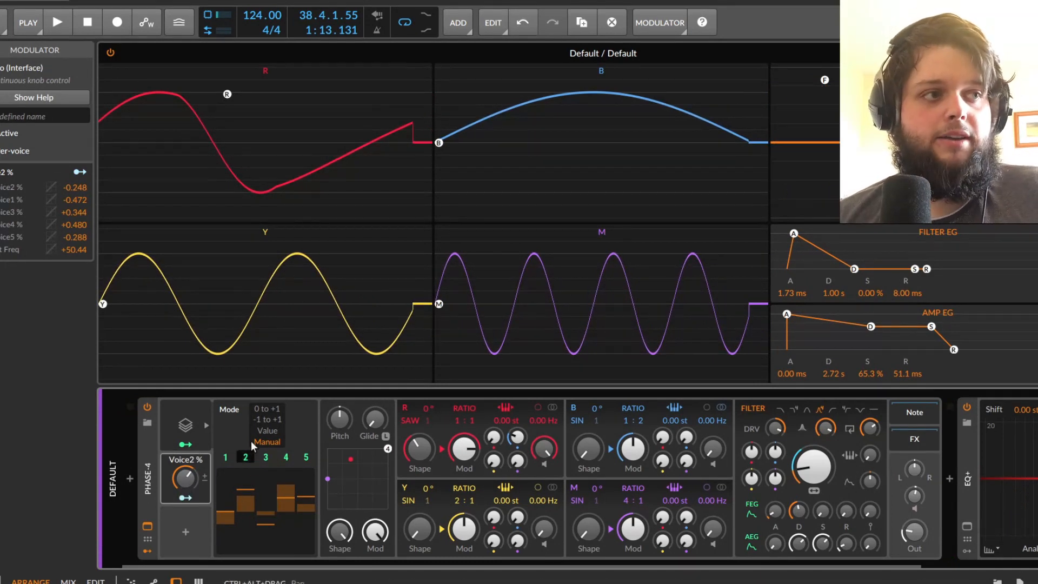
Step: Clear the macro's modulation of all five Voice Stack amounts
click(185, 444)
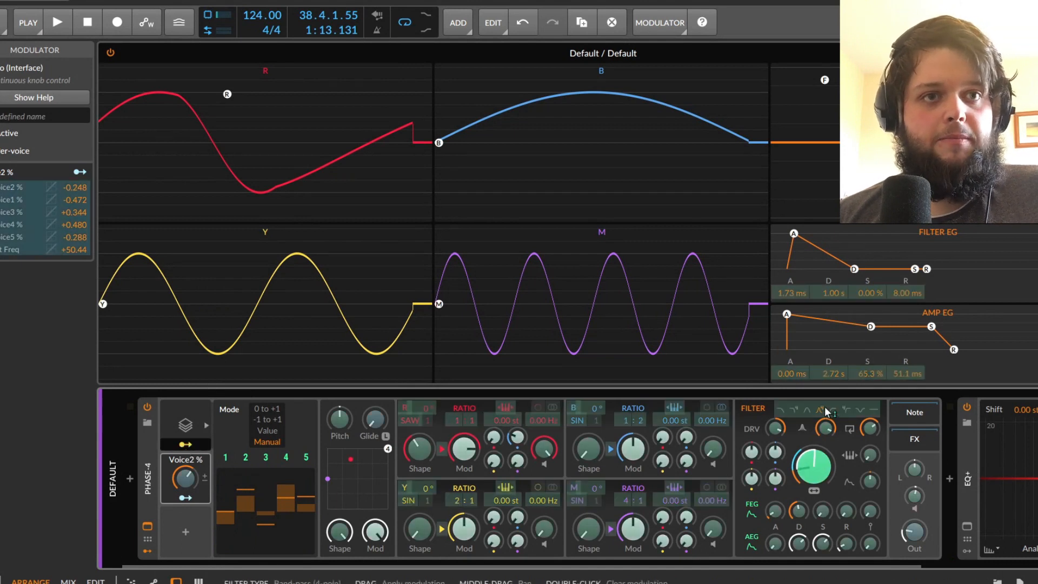
click(184, 498)
double_click(226, 501)
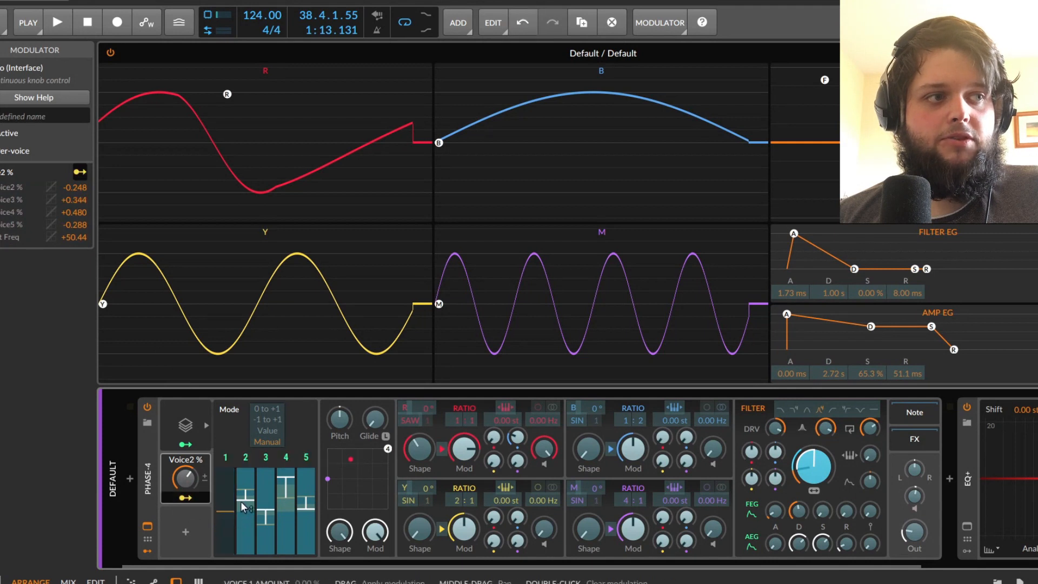
double_click(241, 502)
double_click(261, 511)
click(277, 505)
double_click(291, 494)
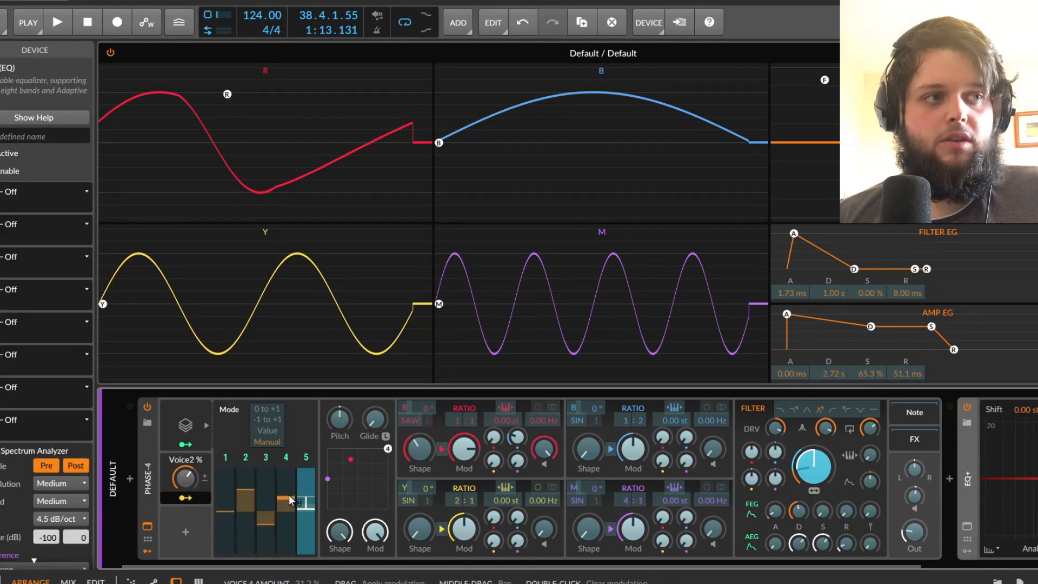
double_click(307, 508)
Step: Map the Voice Stack modulator to the filter type with a positive amount
click(185, 445)
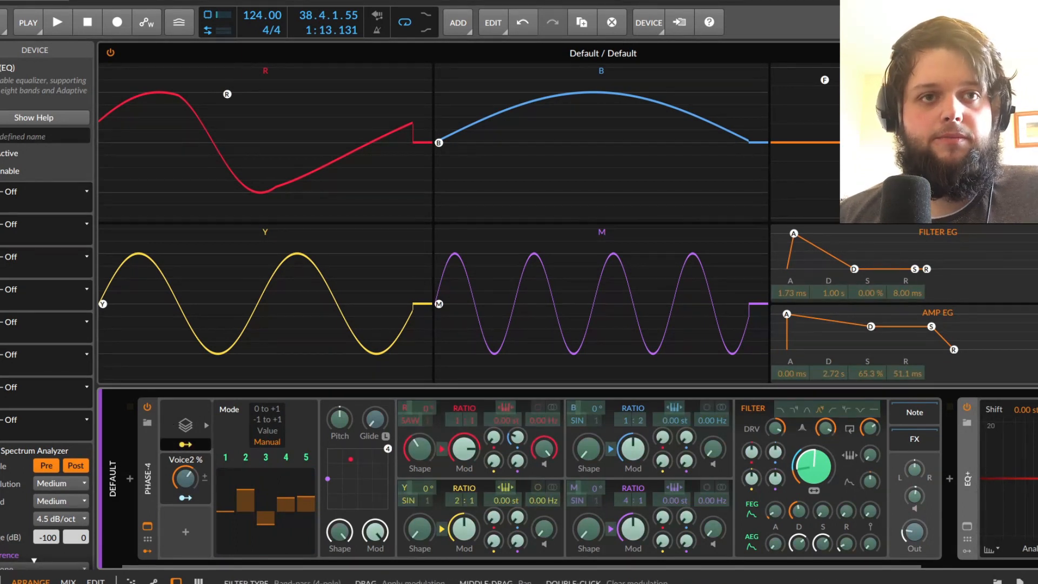
drag(809, 409, 809, 400)
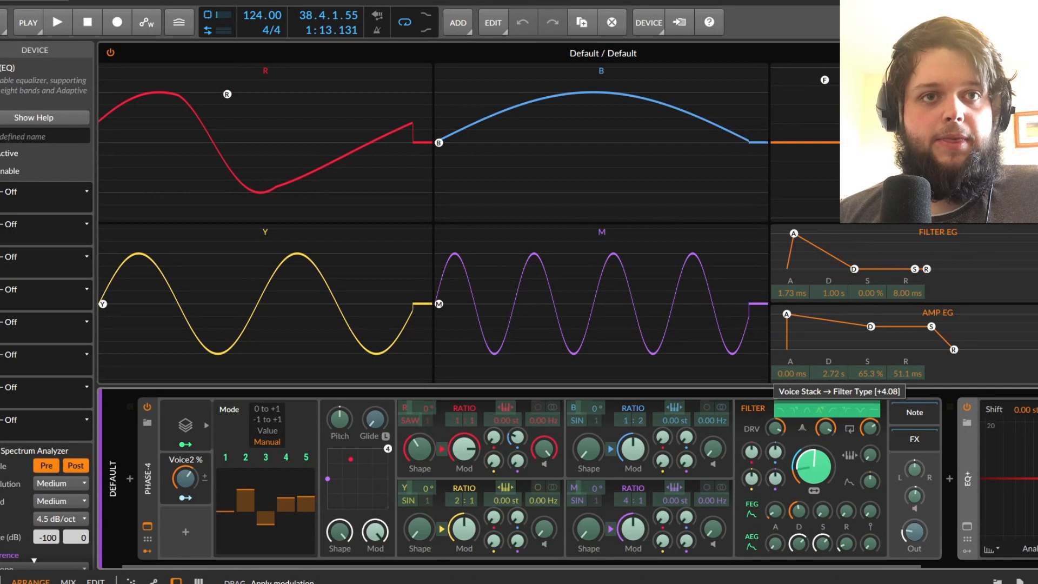
drag(809, 400, 809, 390)
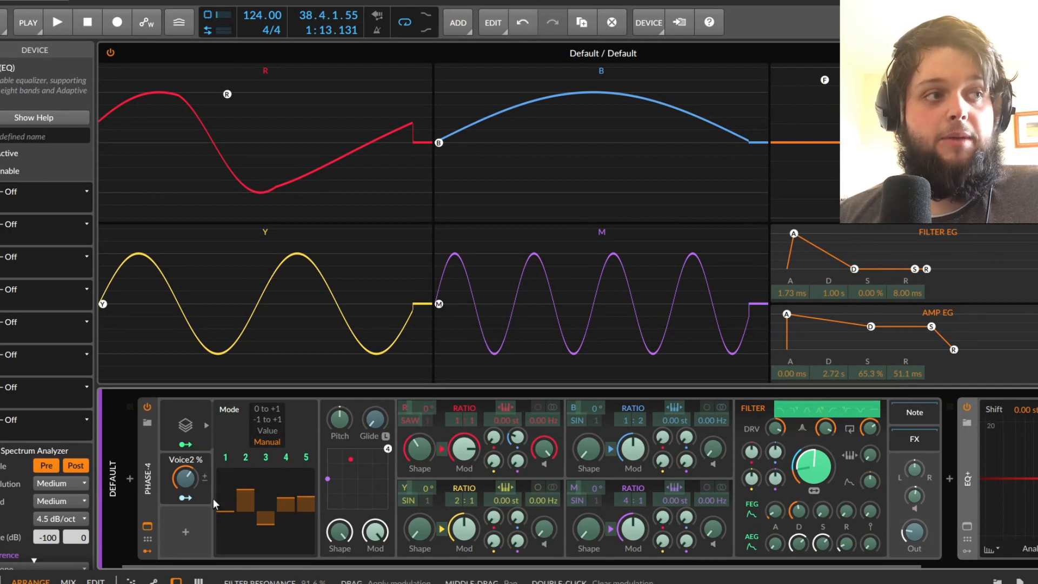
click(185, 444)
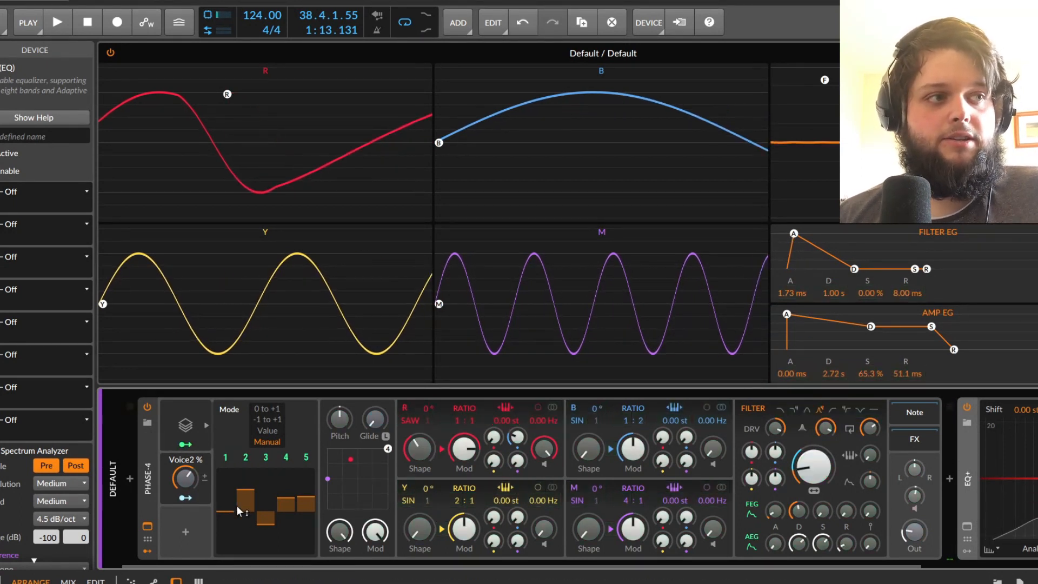
Step: Make the Voice Stack amounts of voices 2 to 5 positive, with voice 4 highest, and raise the filter cutoff slightly
drag(238, 504, 284, 476)
drag(303, 493, 303, 483)
drag(818, 461, 818, 457)
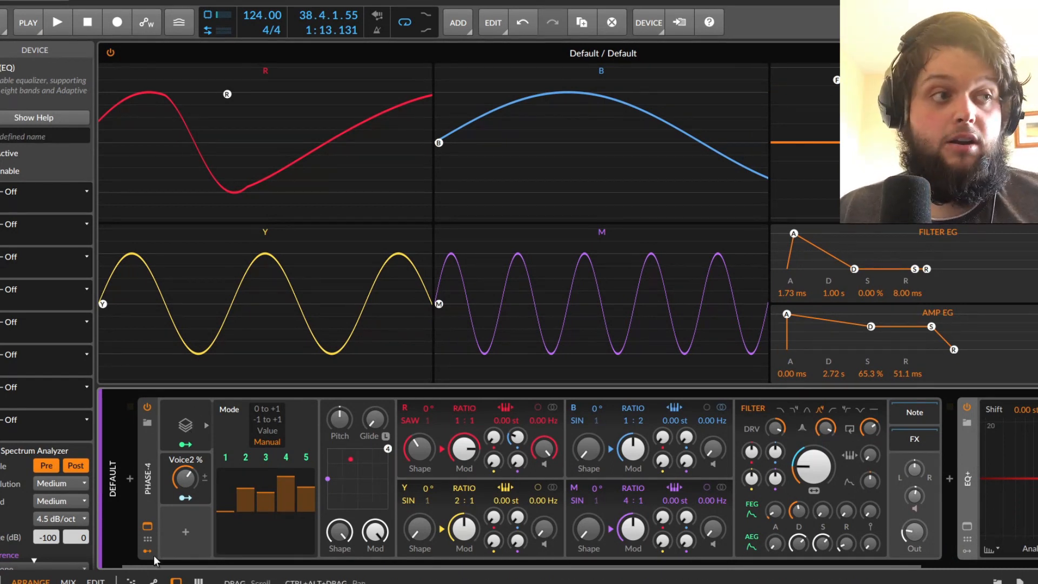
Step: Add a second Voice Stack modulator to the free slot below the macro
click(184, 531)
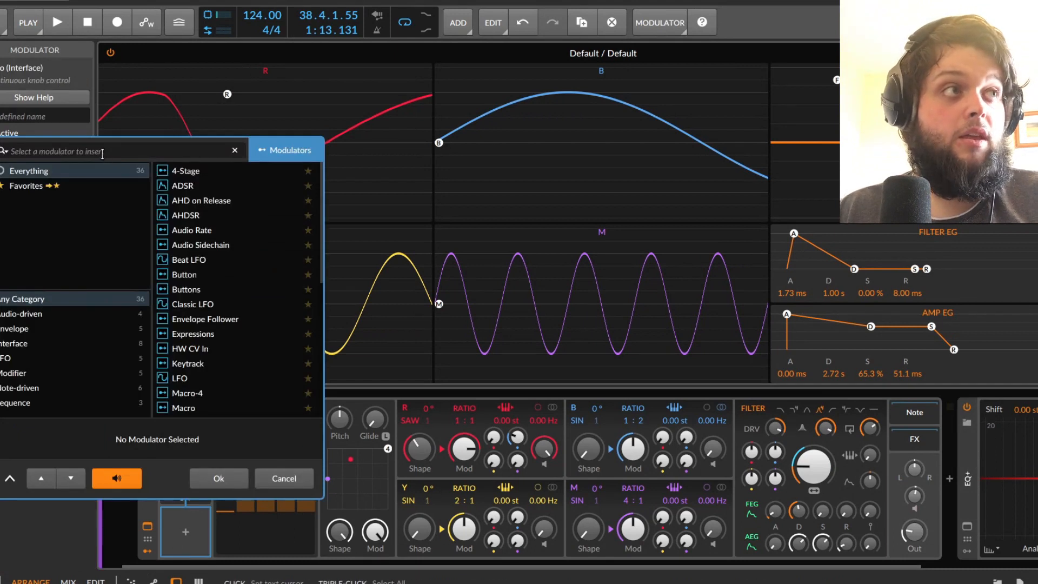
text(VOI)
click(192, 171)
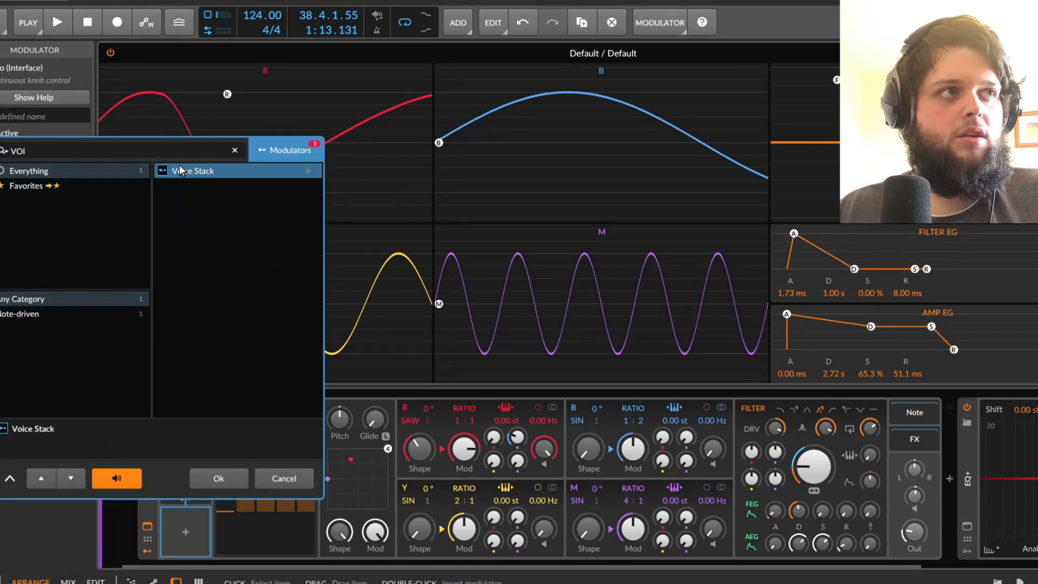
click(219, 479)
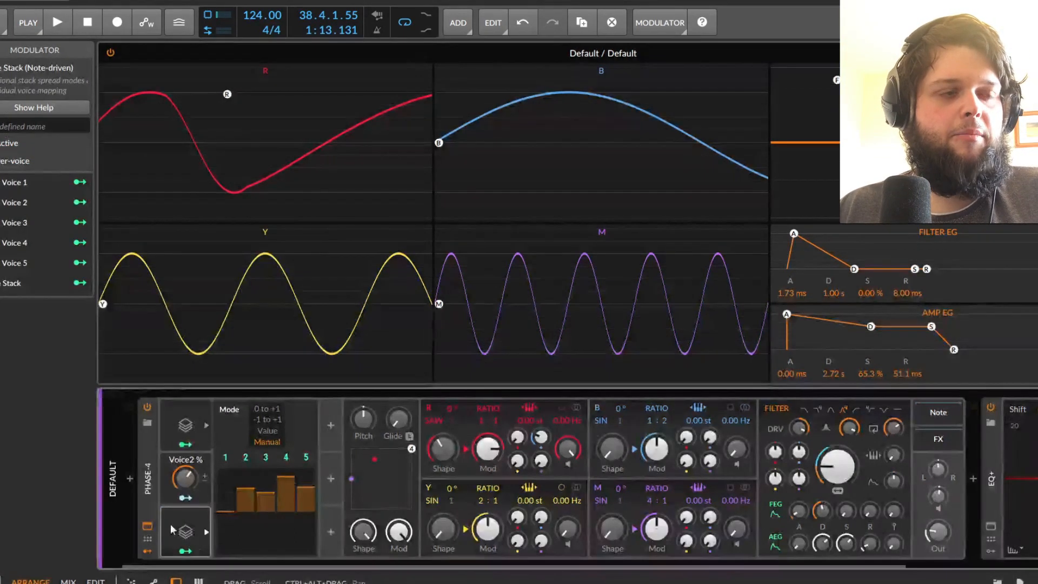
Step: Clear the first Voice Stack's filter type modulation and map the second Voice Stack to the filter type at +7.00
click(187, 444)
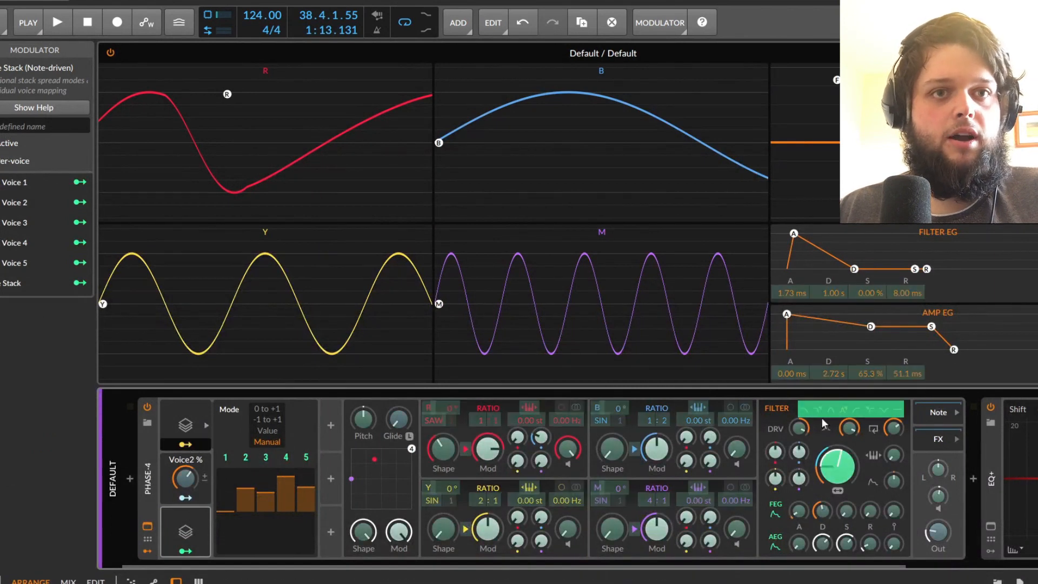
click(181, 550)
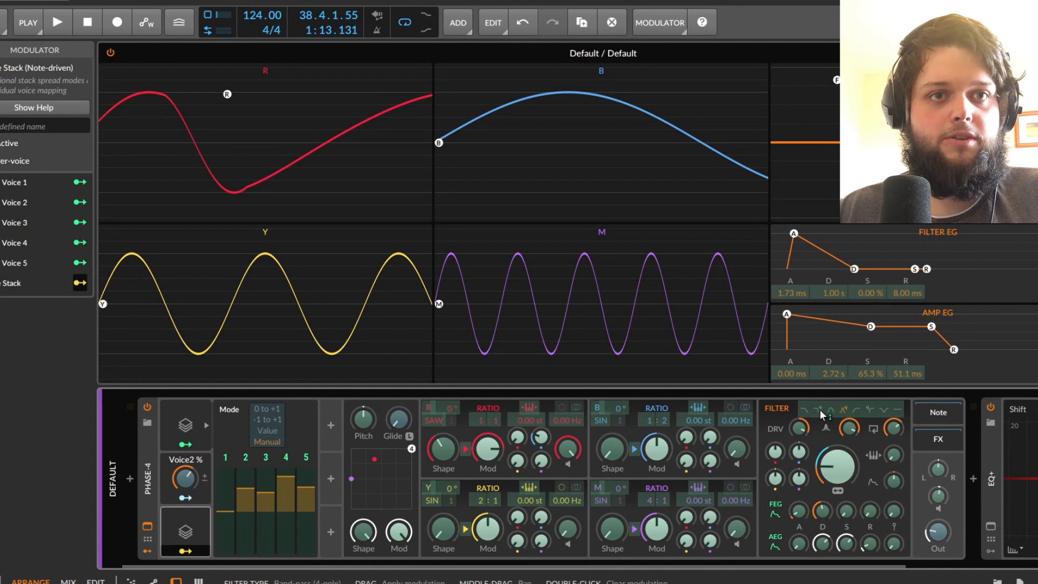
drag(819, 410, 819, 394)
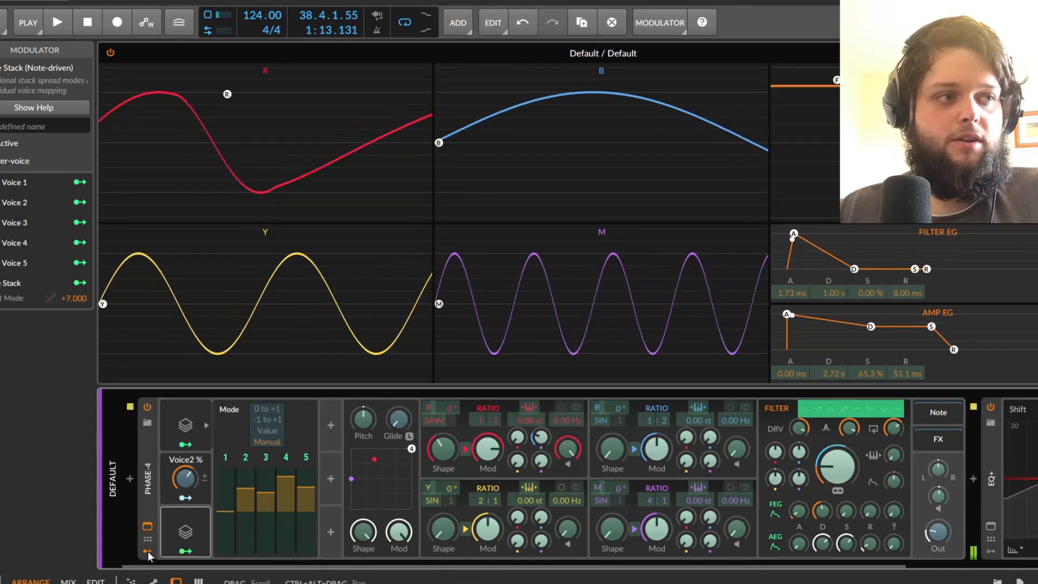
Step: Set the second Voice Stack to Manual mode with voice 2 at 56 %, voice 5 at 28 % and positive amounts for voices 1, 3 and 4
click(197, 559)
click(181, 533)
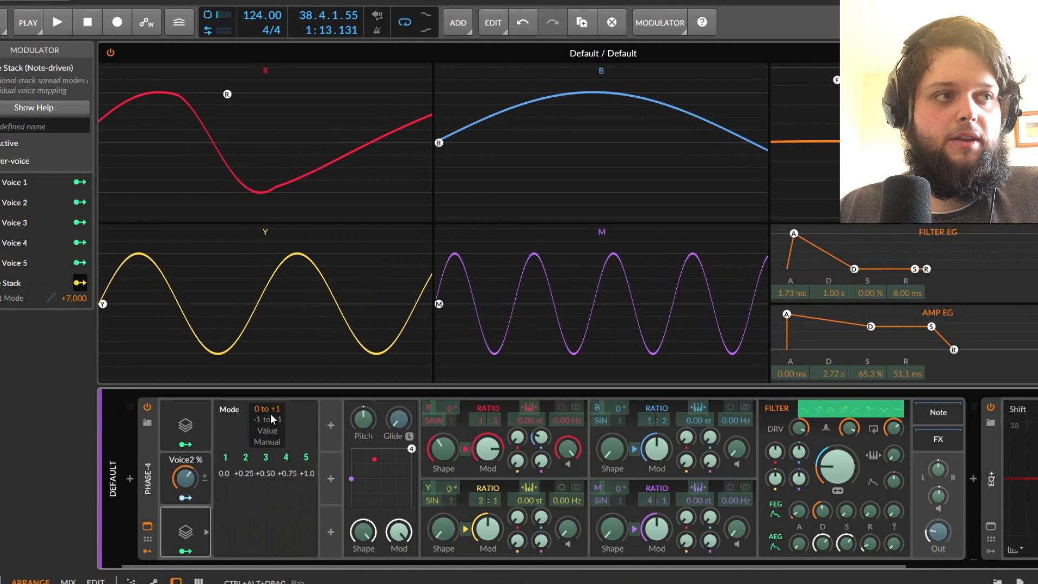
click(265, 457)
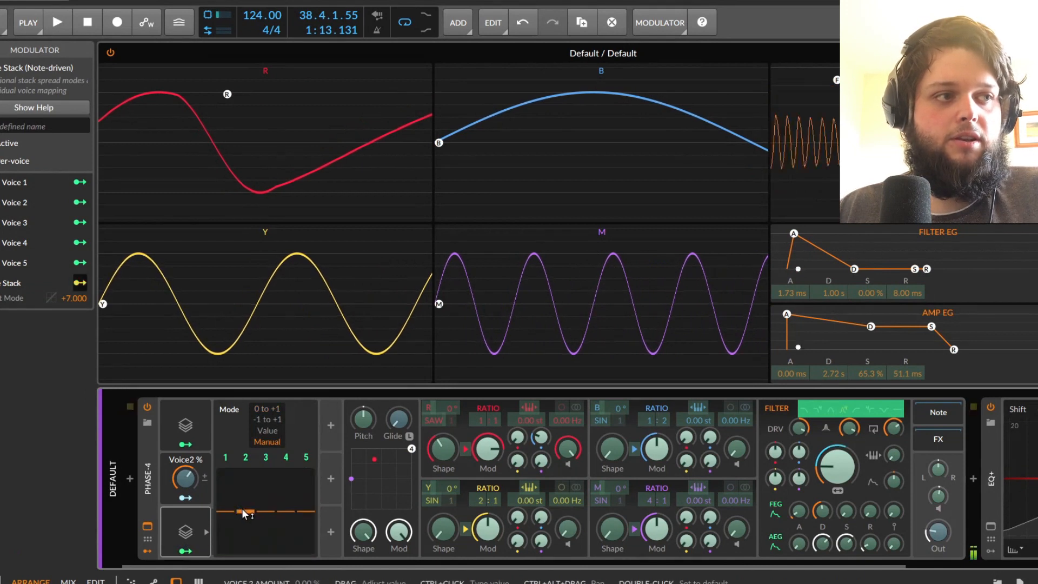
drag(244, 510, 244, 494)
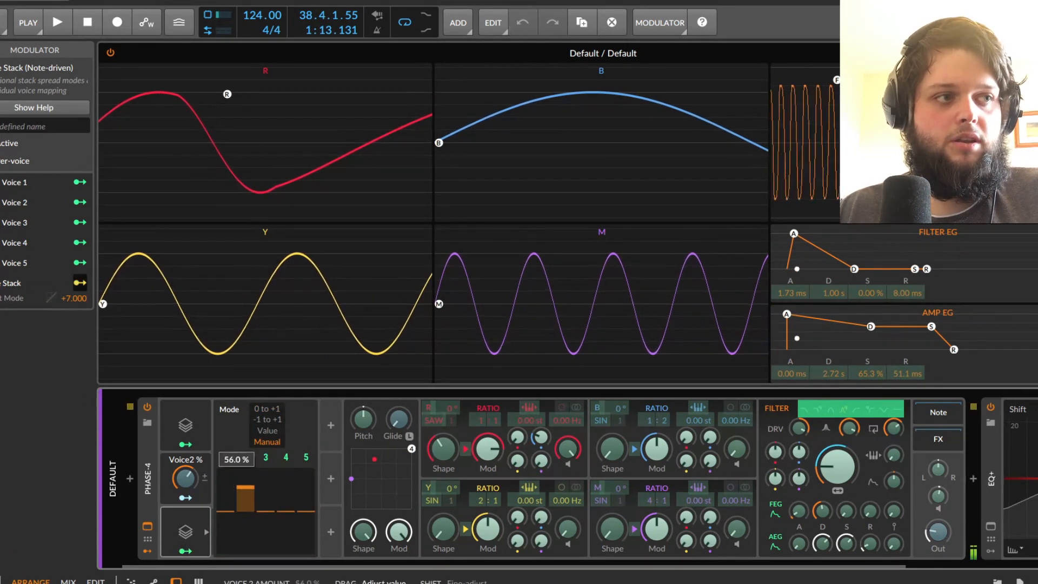
mouse_move(271, 504)
mouse_down()
mouse_move(271, 489)
mouse_move(271, 507)
mouse_move(285, 487)
mouse_move(286, 499)
mouse_move(306, 490)
mouse_up()
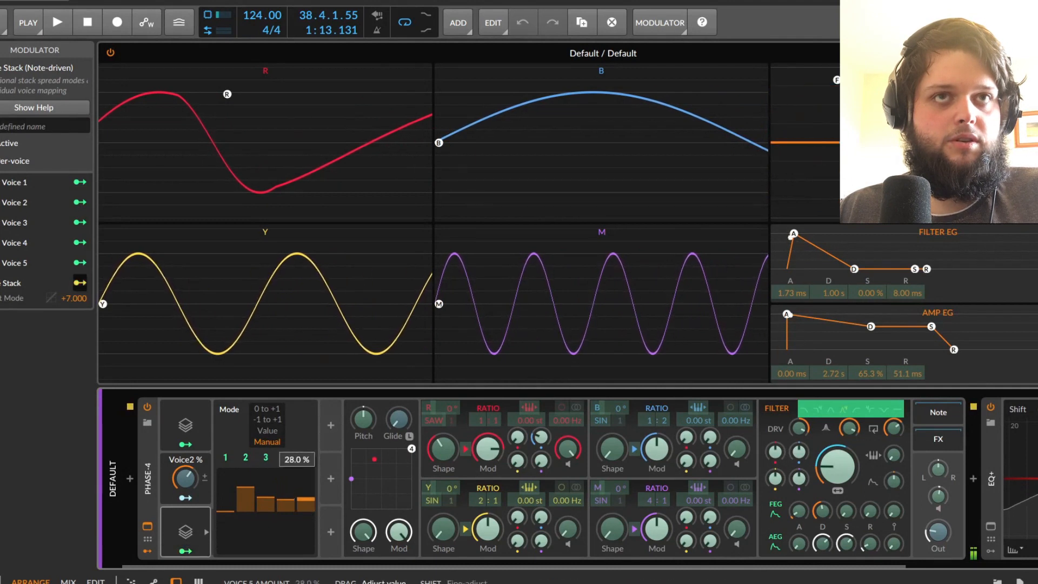
drag(227, 508, 225, 498)
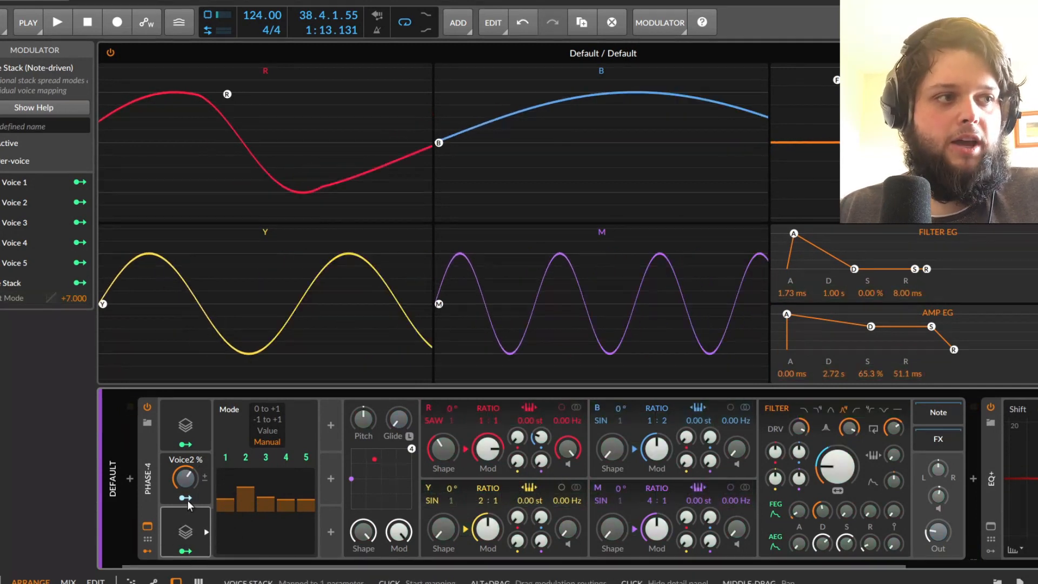
Step: Make the first Voice Stack's voice 2 amount negative and voices 3 to 5 increasingly positive, and fine-tune the filter cutoff
click(180, 426)
drag(247, 496, 262, 535)
mouse_move(292, 478)
mouse_down()
mouse_move(292, 497)
mouse_move(306, 495)
mouse_up()
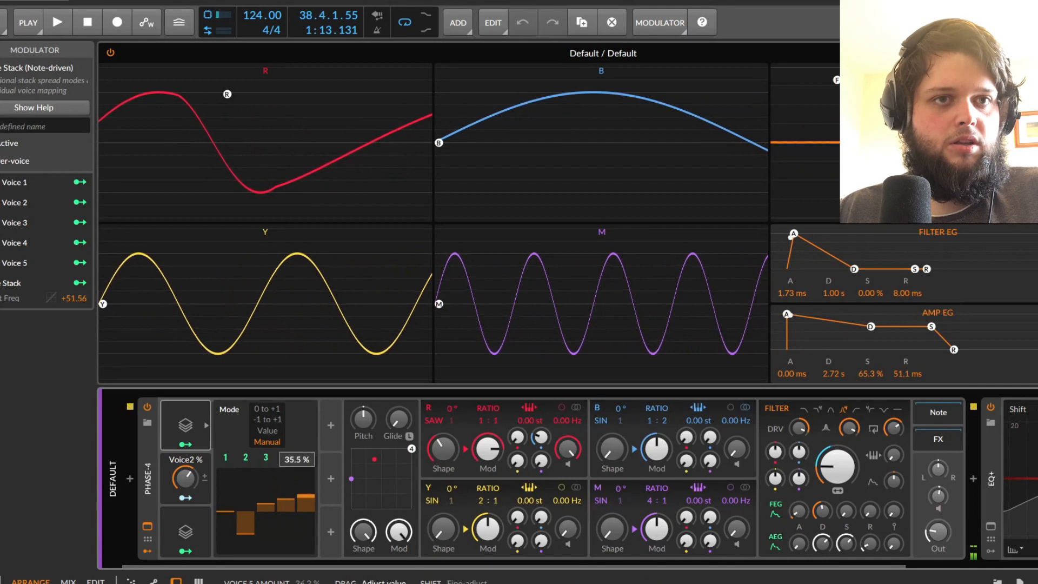
mouse_move(829, 470)
mouse_down()
mouse_move(829, 417)
mouse_move(829, 474)
mouse_up()
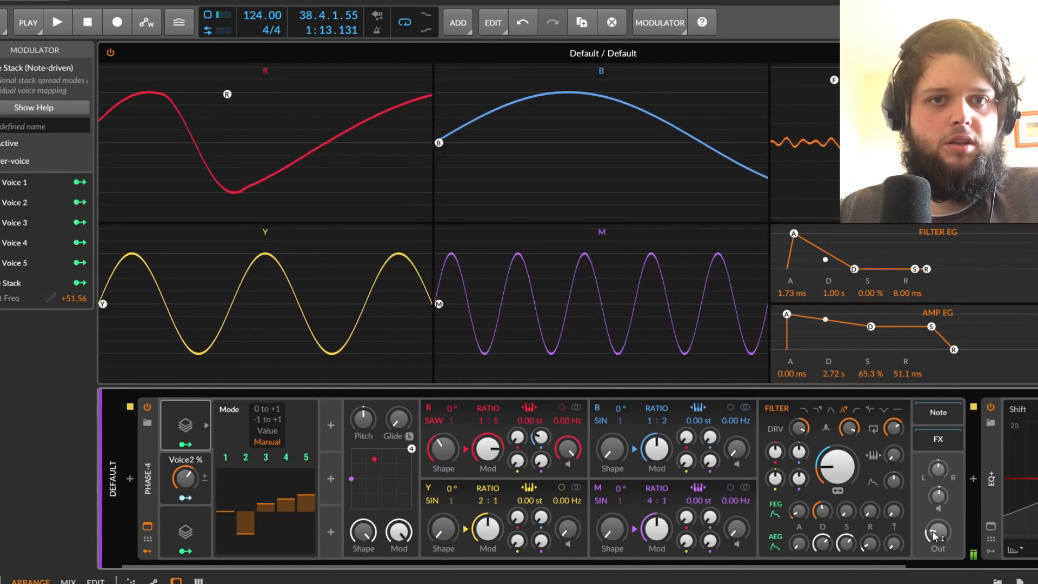
Step: Adjust the filter cutoff and oscillator B's shape
drag(835, 466, 836, 439)
drag(797, 566, 1000, 566)
drag(584, 447, 586, 472)
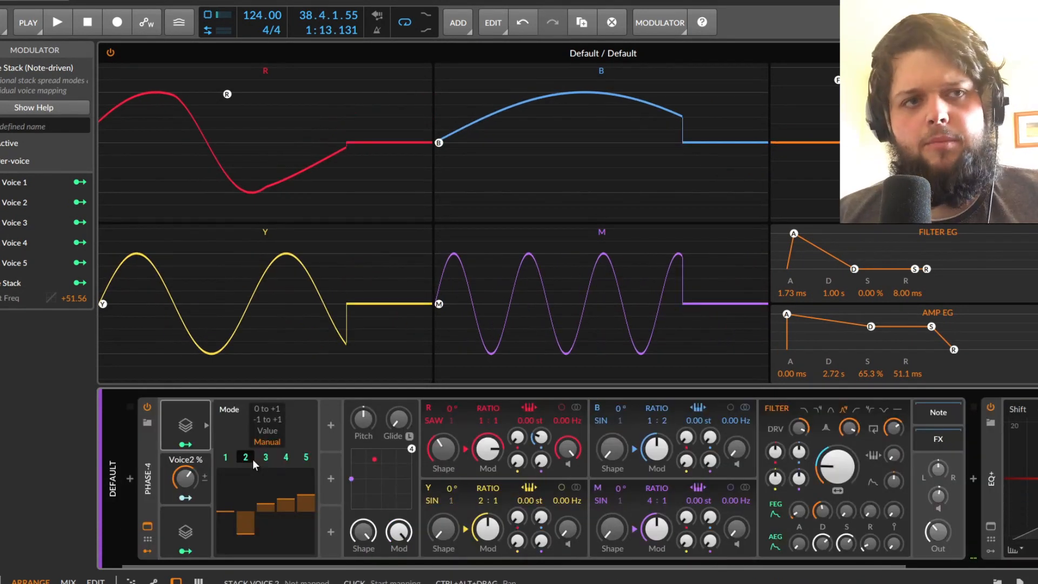
Step: Clear the current patch by loading the default preset for the Phase-4 device
click(179, 424)
click(179, 424)
key(Delete)
right_click(150, 461)
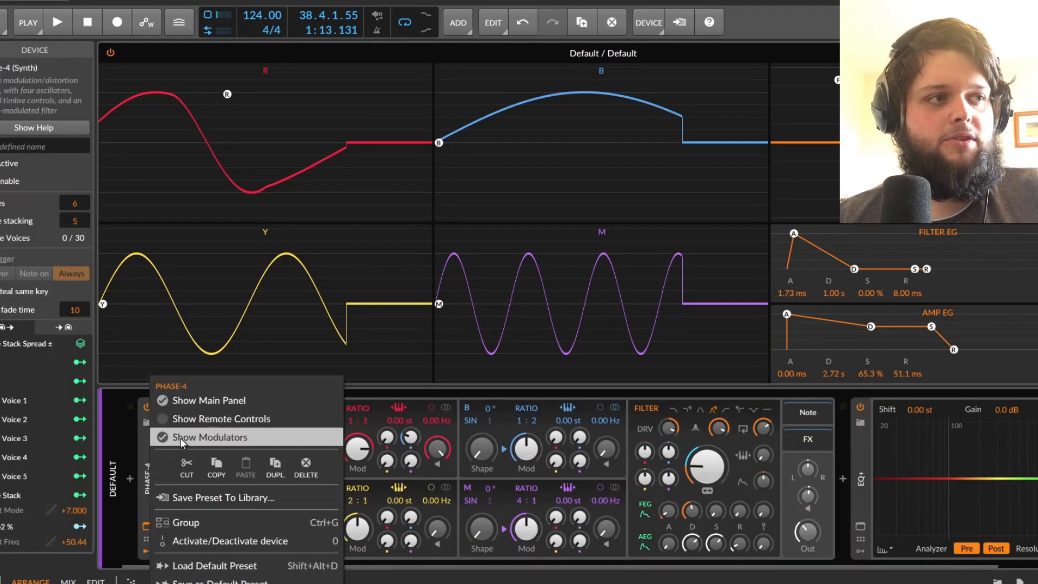
click(245, 565)
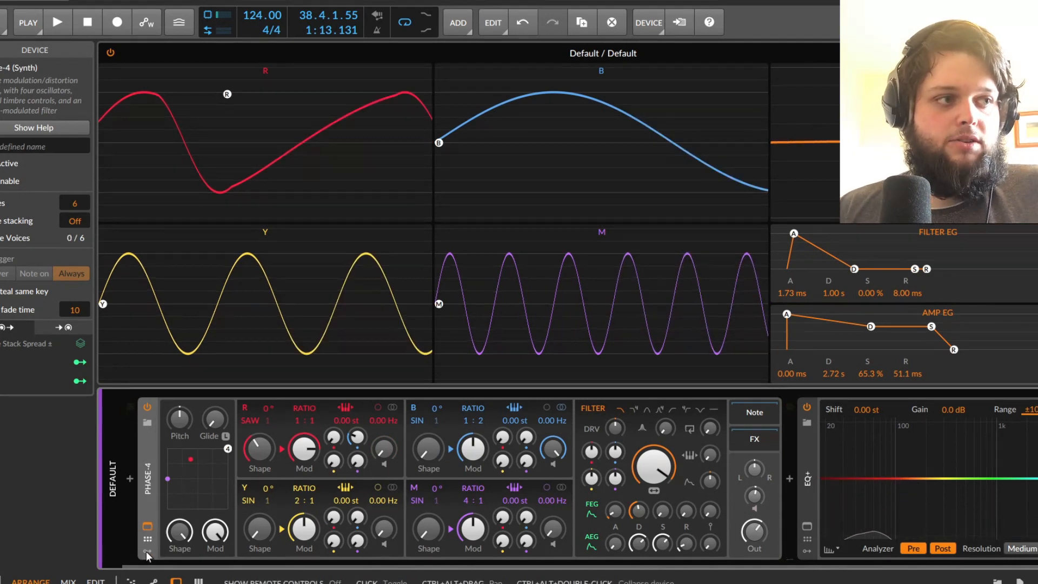
Step: Set Phase-4's voice stacking to 5 and lower its output to about -15.7 dB
drag(72, 226, 65, 234)
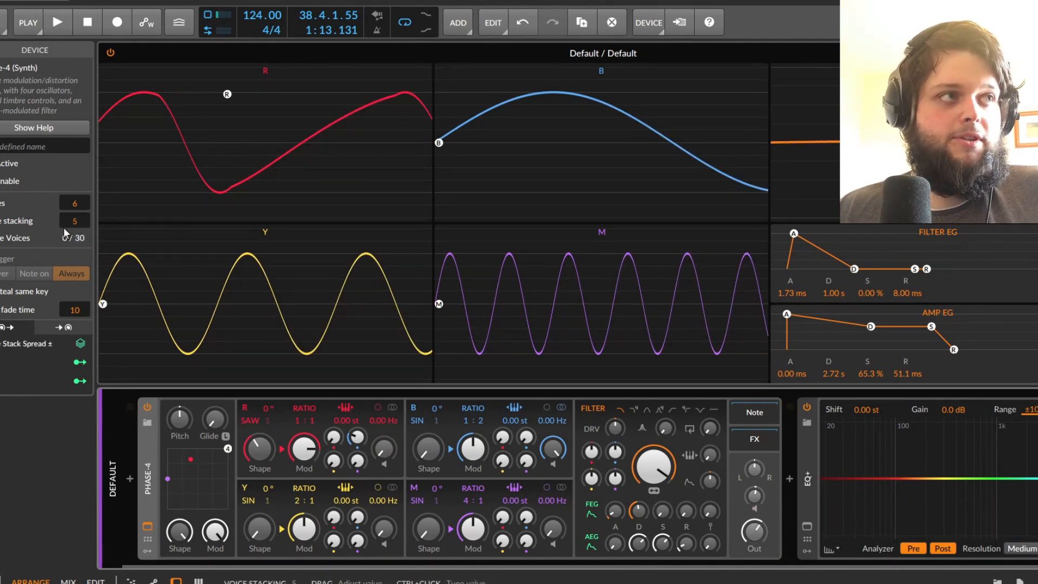
drag(756, 537, 755, 562)
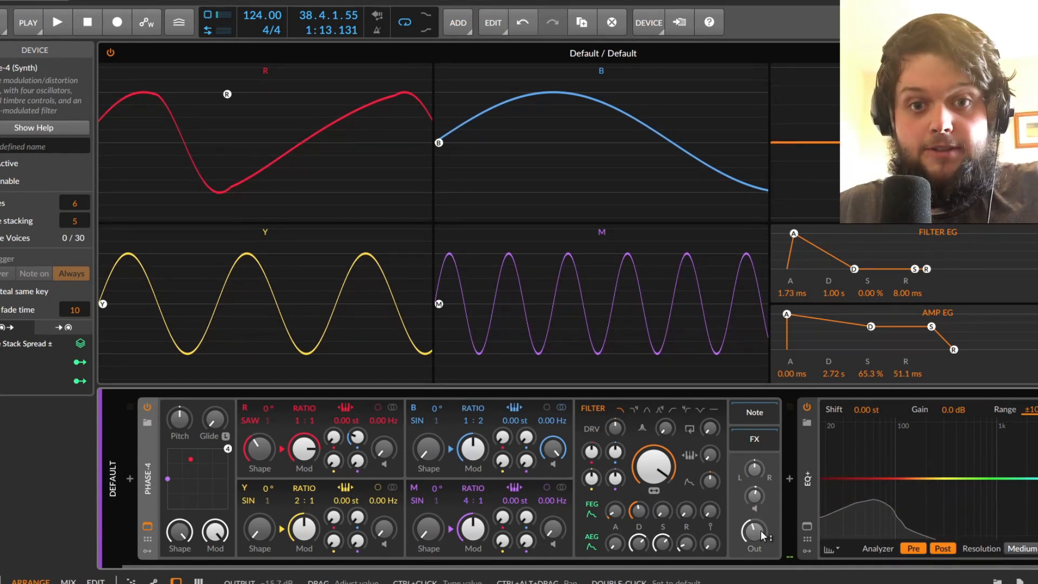
Step: Show Phase-4's modulators and add a Voice Stack modulator to the first slot
click(146, 526)
click(171, 427)
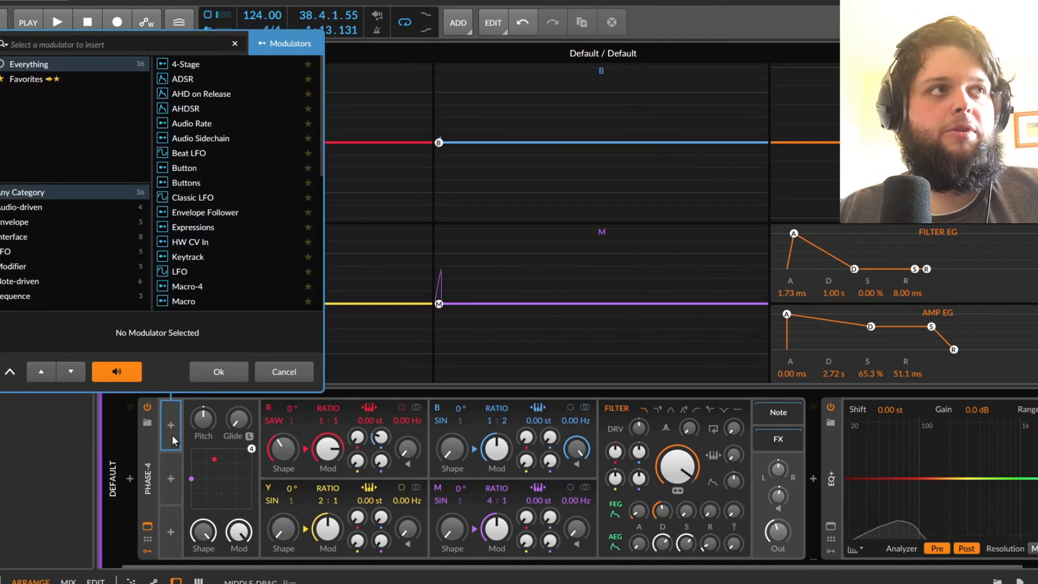
text(VOI)
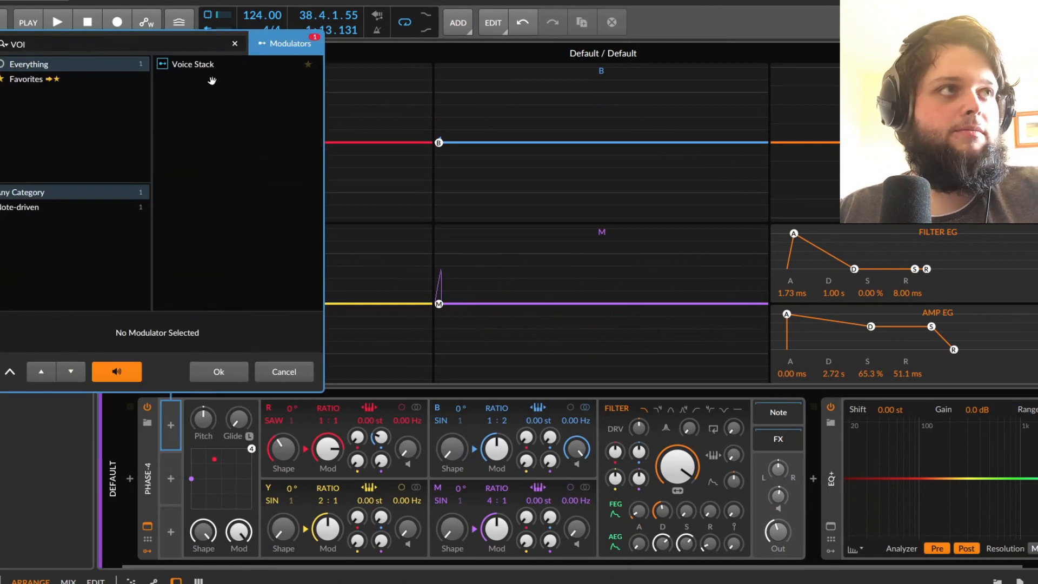
key(Down)
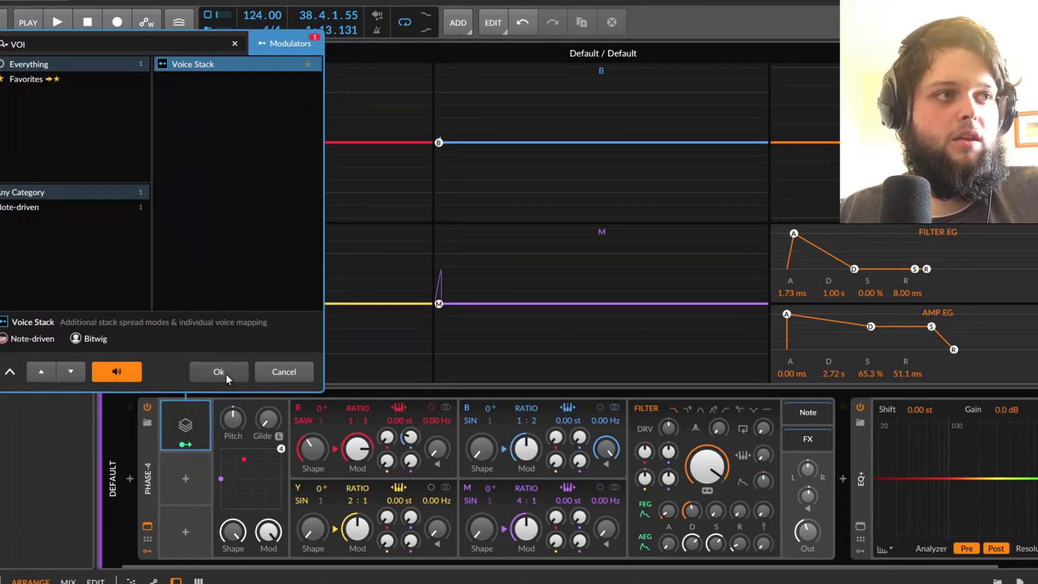
click(222, 373)
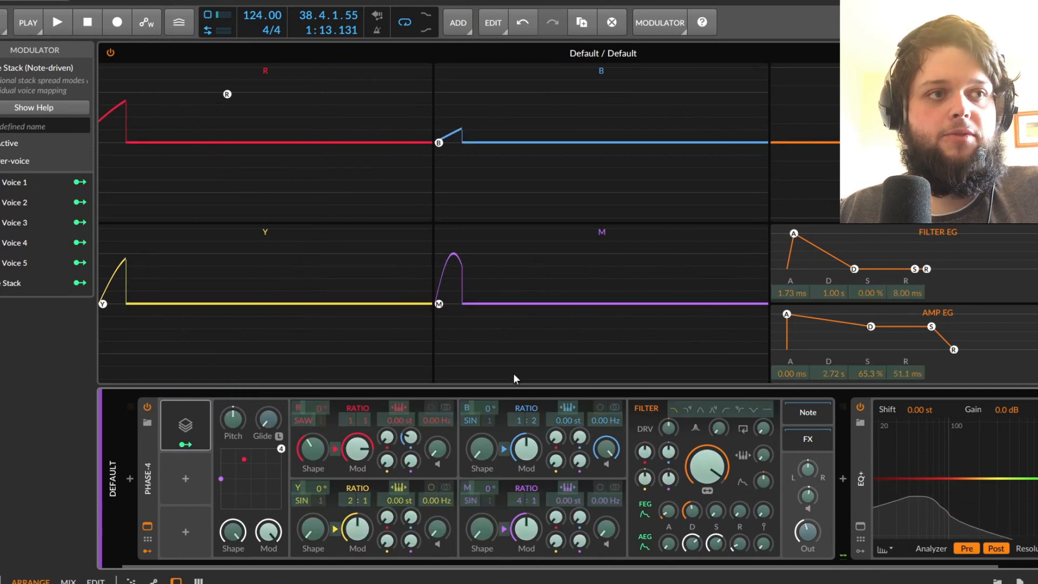
Step: Map the Voice Stack to oscillator B's ratio numerator at +17.96 and set Manual amounts for voices 2 to 5, peaking at voice 3
drag(518, 421, 518, 378)
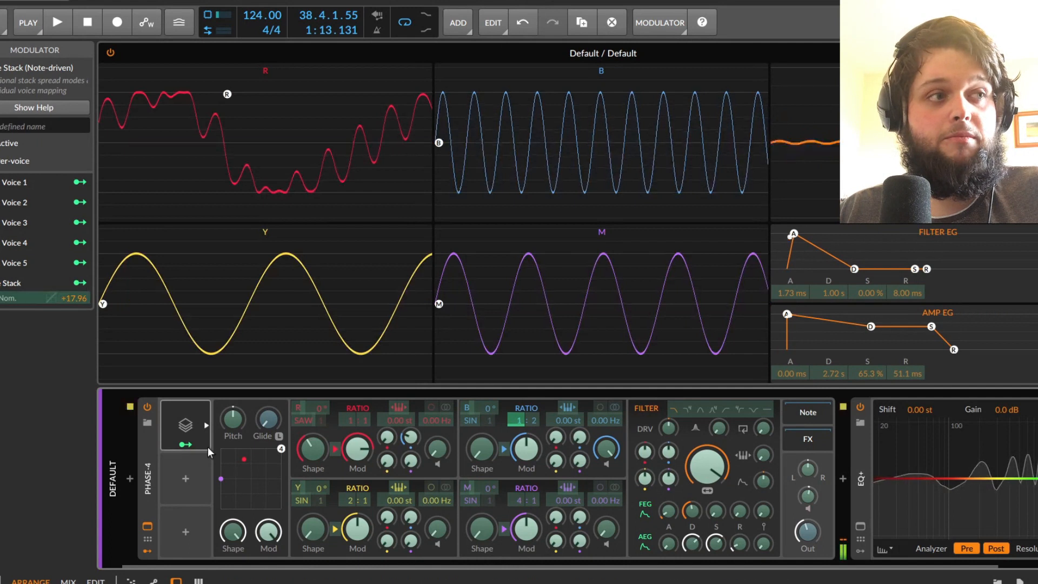
click(186, 444)
click(206, 425)
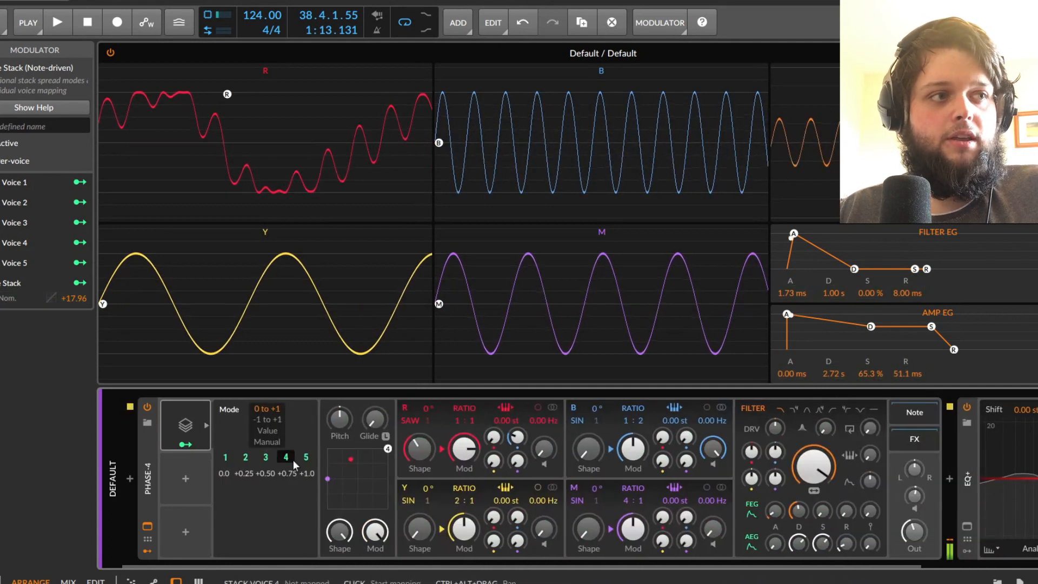
click(268, 443)
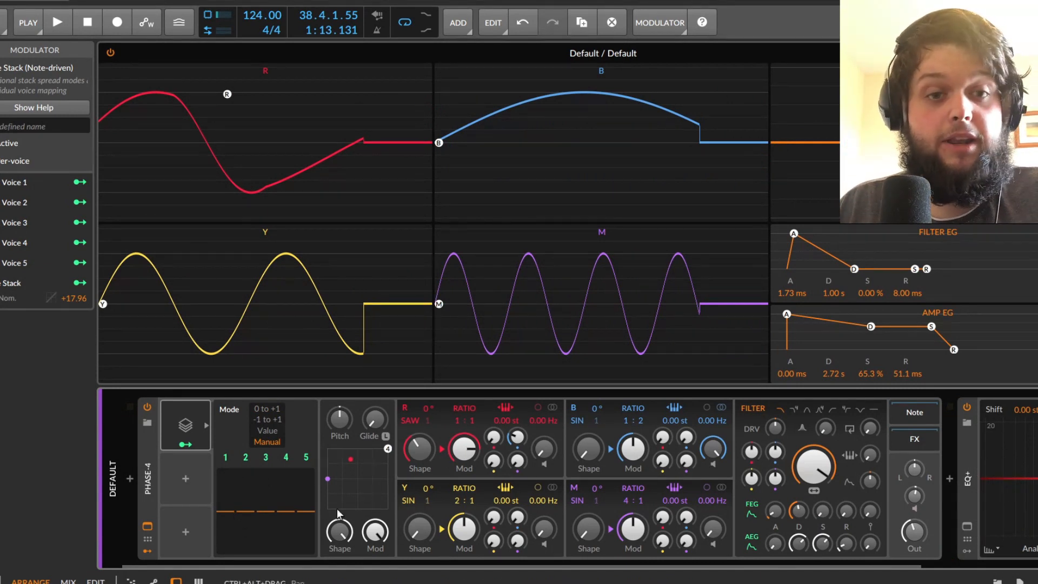
drag(246, 512, 308, 508)
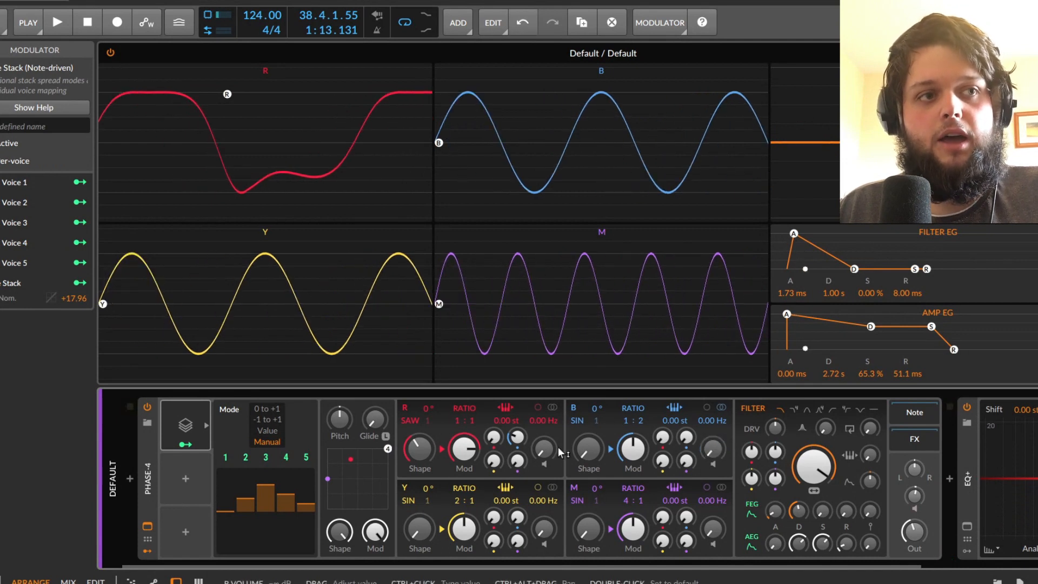
Step: Raise oscillator R's volume and set its shape to maximum with its modulation amount at zero
drag(547, 451, 521, 470)
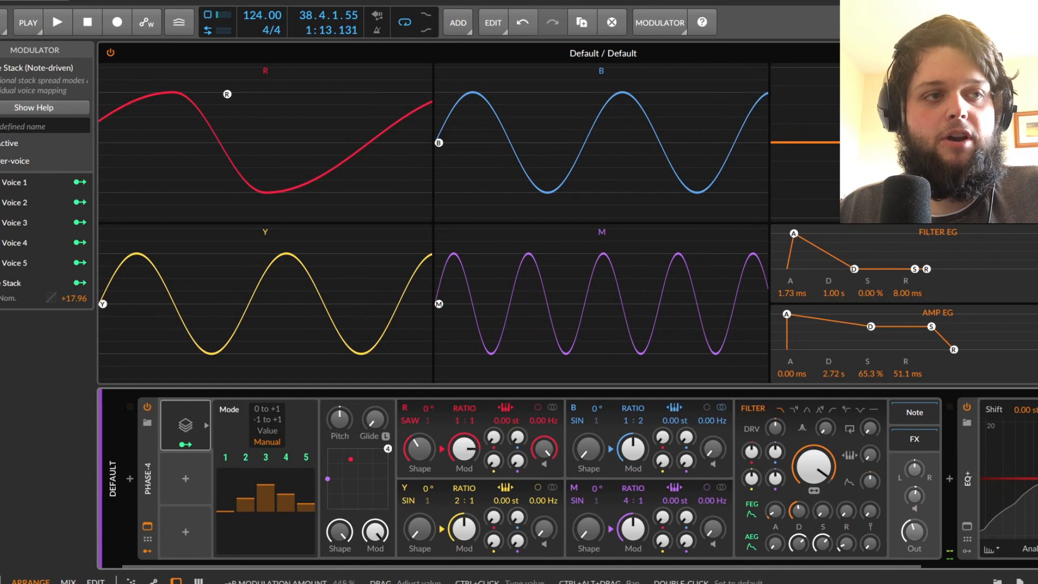
drag(469, 445, 469, 502)
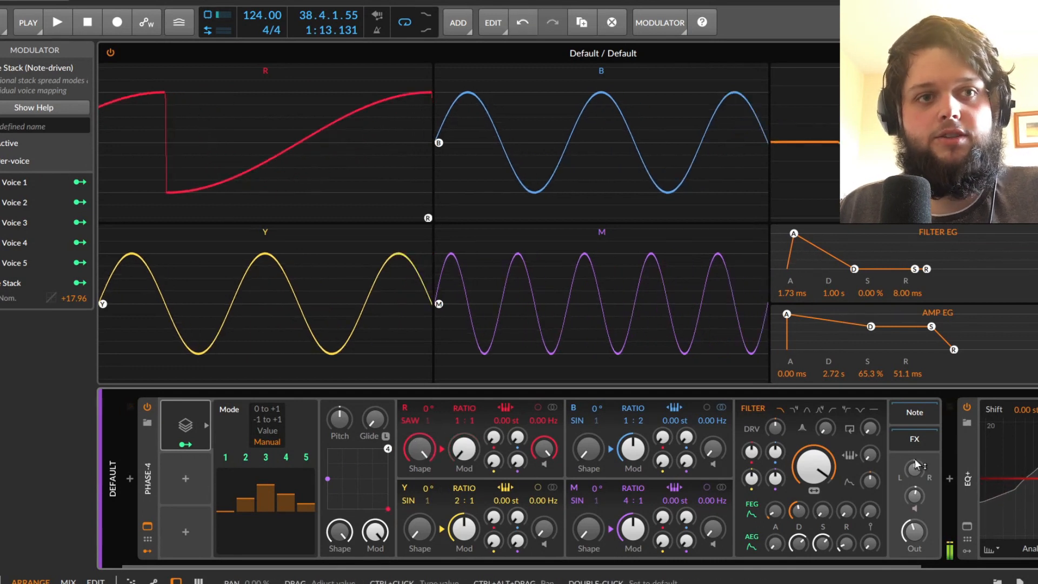
Step: Lower the filter cutoff, and raise the filter's resonance and its modulation from oscillator B
drag(823, 458, 824, 485)
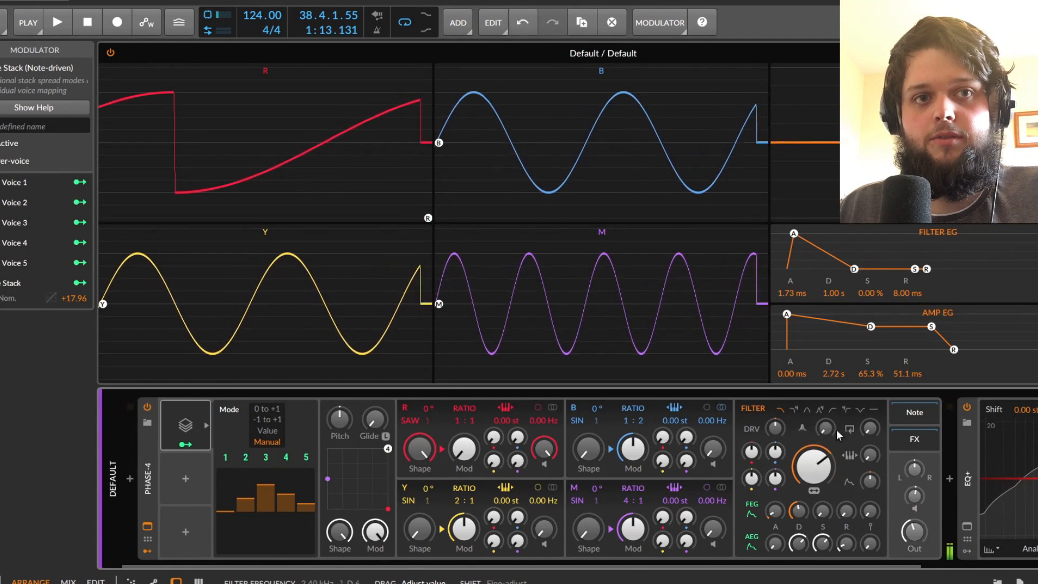
drag(820, 431, 819, 422)
drag(814, 460, 814, 486)
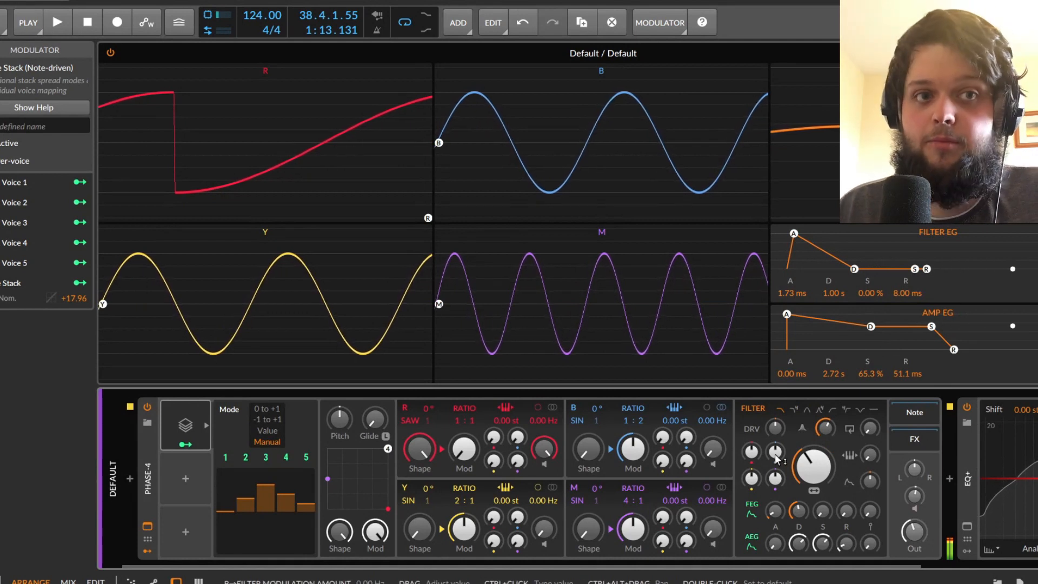
drag(777, 459, 777, 458)
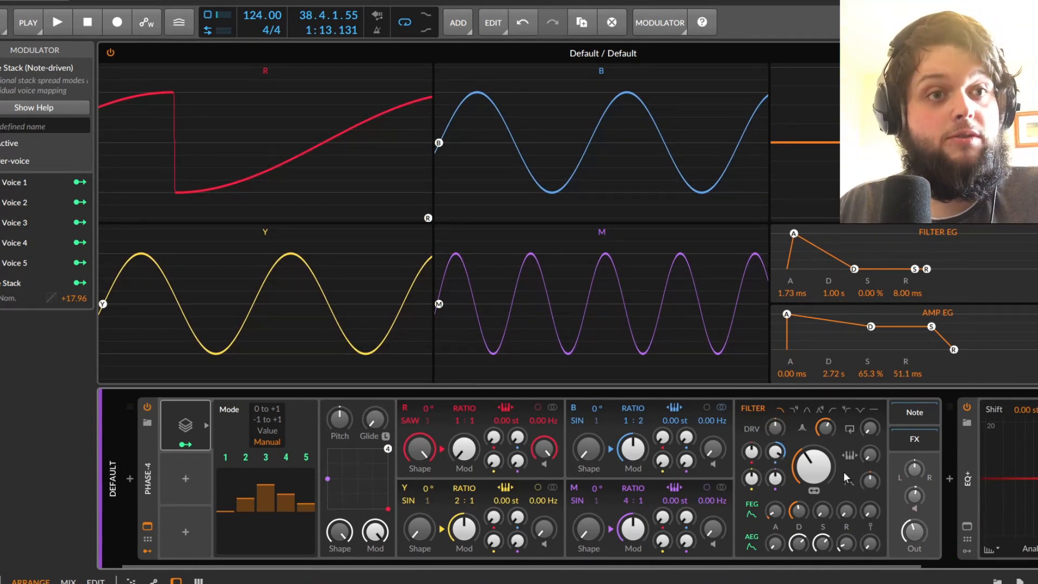
drag(777, 456, 777, 452)
Step: Redraw the Voice Stack amounts to rise from 8.80 % at voice 1 to the highest at voice 5, and lower the filter cutoff to about 66 Hz
drag(284, 492, 225, 499)
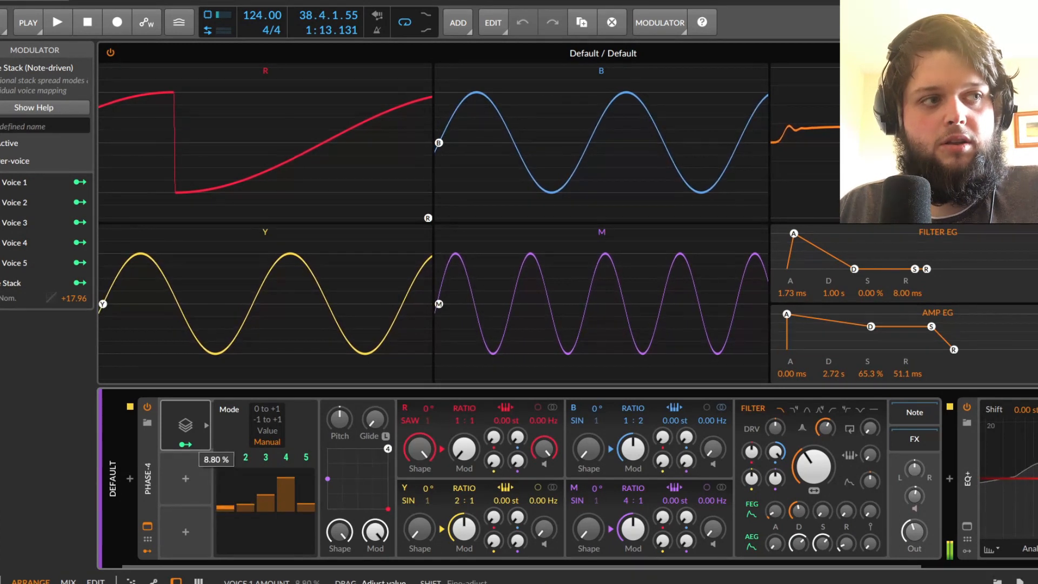
drag(306, 504, 306, 472)
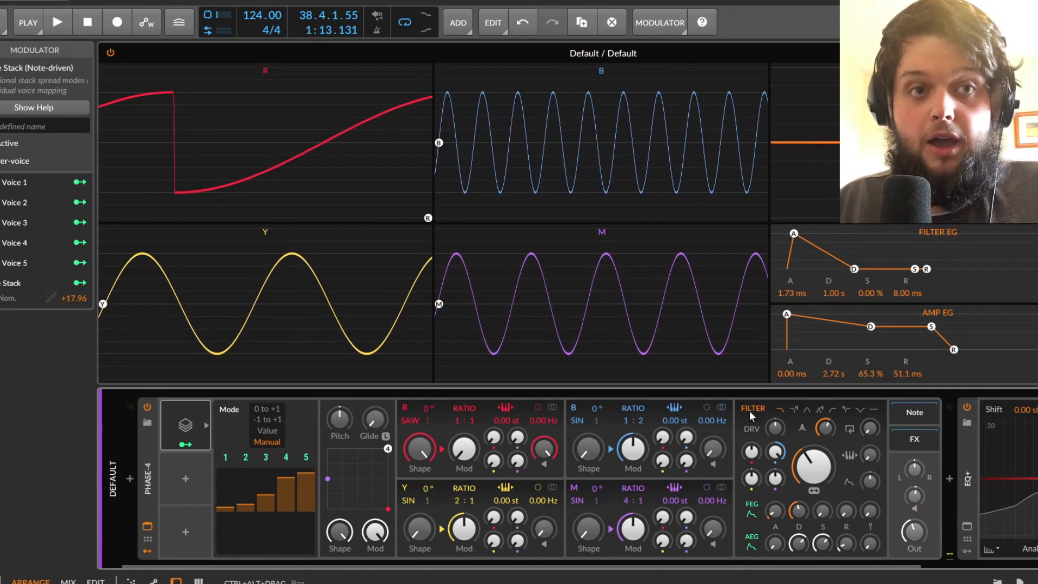
drag(809, 464, 772, 467)
drag(812, 463, 814, 453)
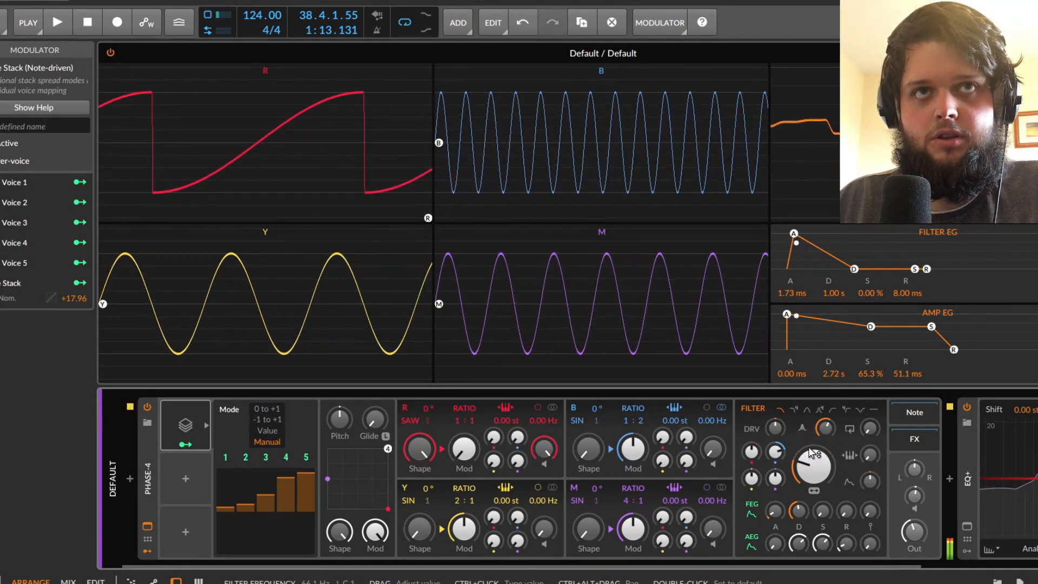
drag(775, 452, 776, 453)
mouse_move(264, 499)
mouse_down()
mouse_move(264, 485)
mouse_move(245, 493)
mouse_move(265, 493)
mouse_up()
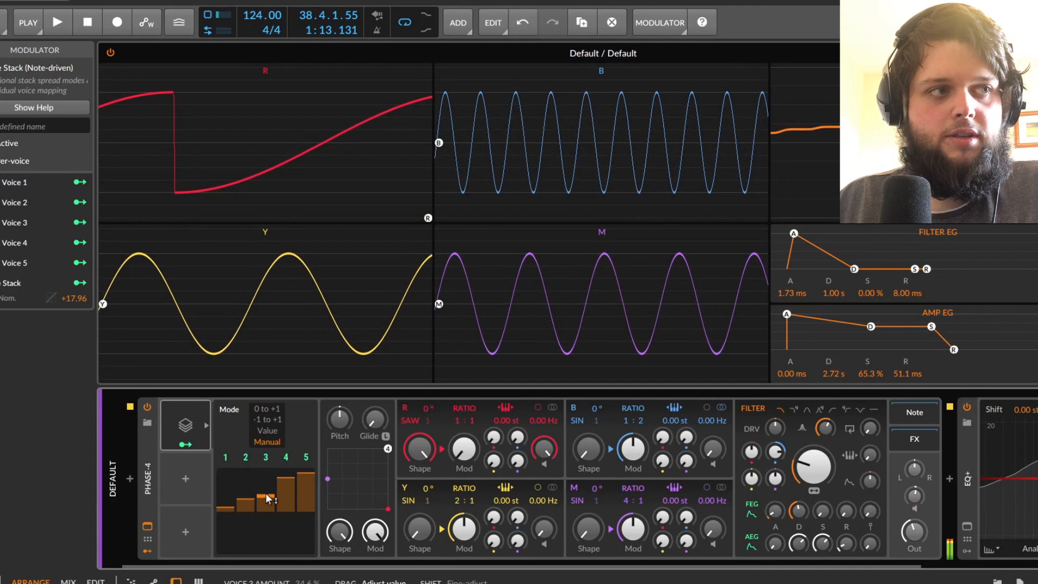
Step: Map the Voice Stack to oscillator B's shape at +0.724 and algorithm at +4.000, and redraw its voice amounts
click(186, 444)
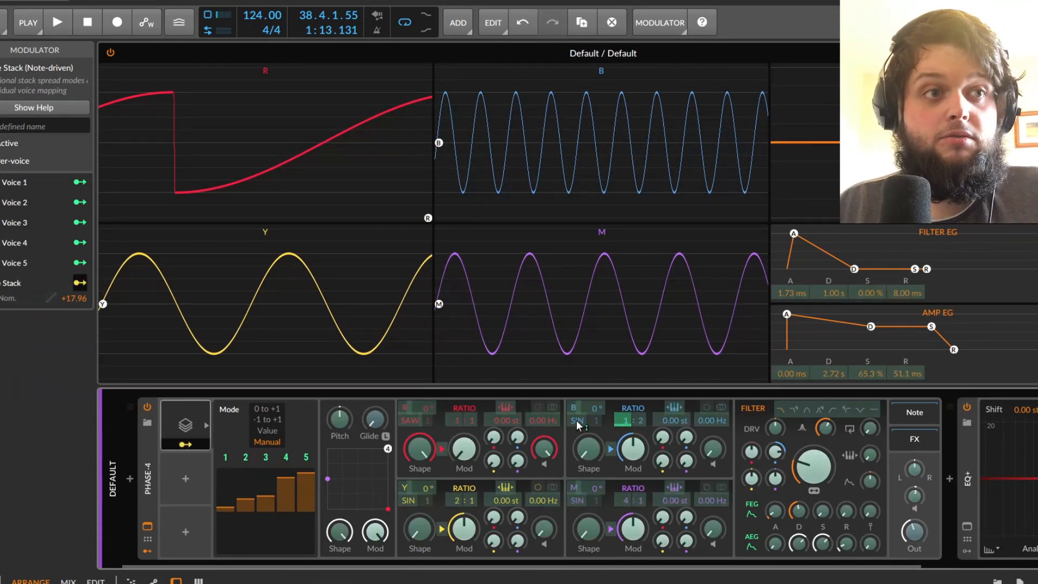
drag(584, 446, 578, 406)
click(185, 444)
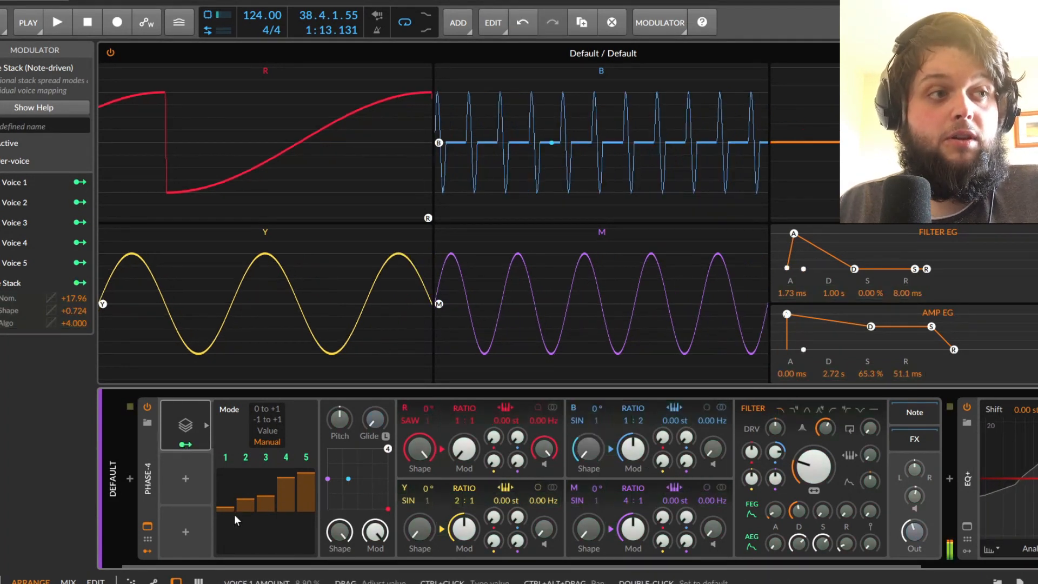
mouse_move(266, 495)
mouse_down()
mouse_move(265, 473)
mouse_move(304, 520)
mouse_move(289, 509)
mouse_move(267, 514)
mouse_move(252, 498)
mouse_up()
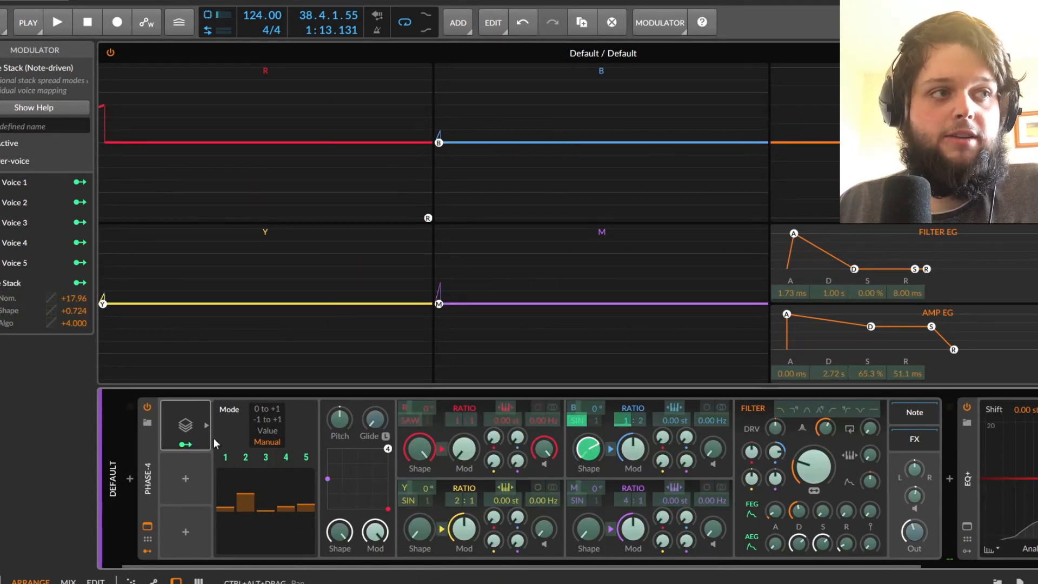
click(306, 507)
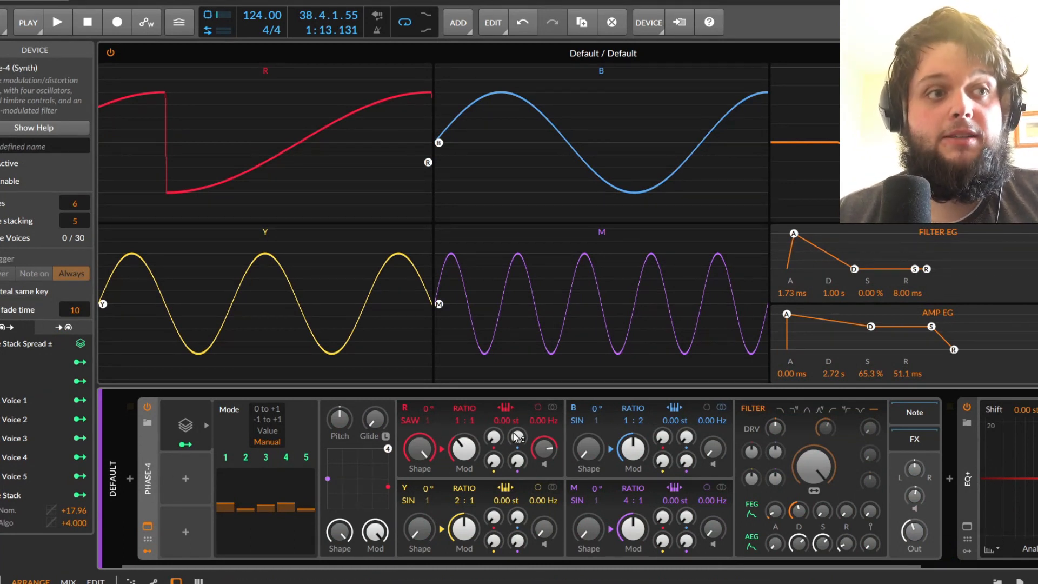
Step: Raise oscillator R's modulation from B to maximum with a higher overall modulation amount, and increase the Voice Stack's voice 2 amount
drag(517, 437, 518, 365)
drag(464, 449, 464, 434)
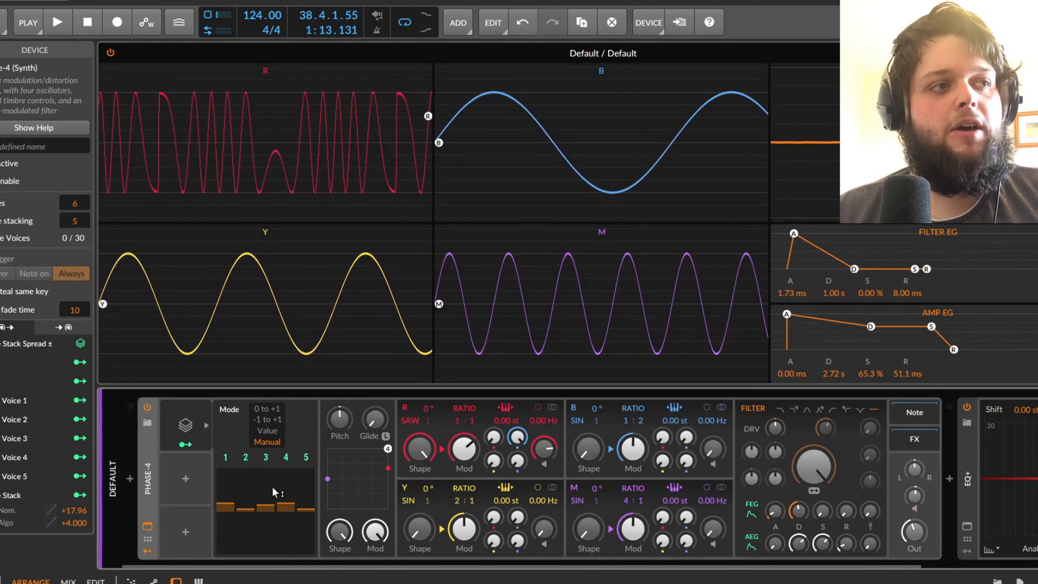
drag(249, 510, 248, 508)
mouse_move(246, 491)
mouse_down()
mouse_move(265, 471)
mouse_move(266, 484)
mouse_move(285, 483)
mouse_move(305, 507)
mouse_move(306, 482)
mouse_move(306, 491)
mouse_move(305, 482)
mouse_move(226, 500)
mouse_move(226, 485)
mouse_move(226, 508)
mouse_move(246, 502)
mouse_up()
Step: Map the Voice Stack to oscillator B's shape at +1.000, then lower voices 3 to 5 and make voice 2 the highest
click(185, 444)
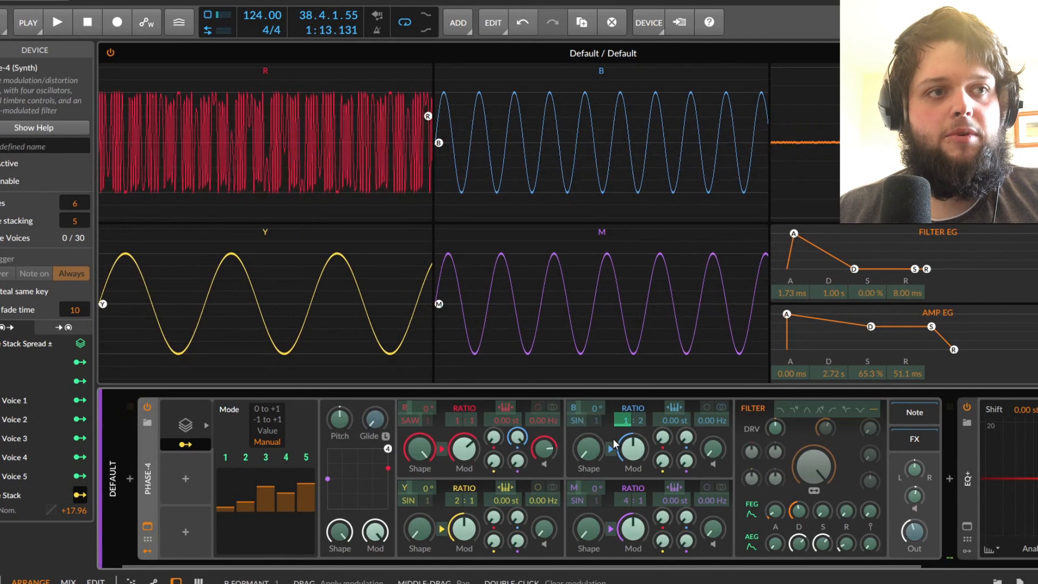
drag(588, 448, 588, 399)
click(186, 444)
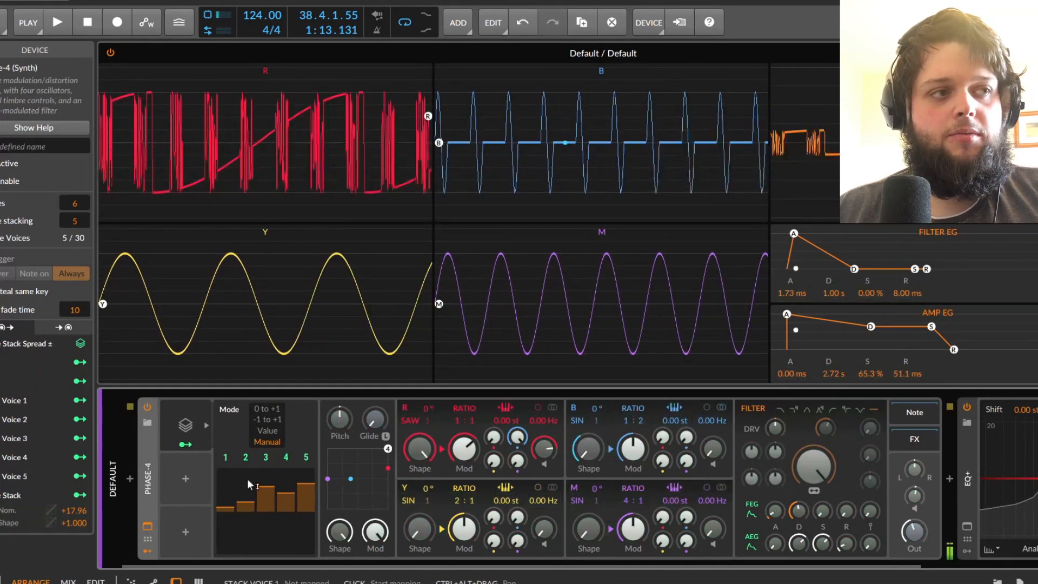
mouse_move(265, 489)
mouse_down()
mouse_move(266, 503)
mouse_move(310, 498)
mouse_up()
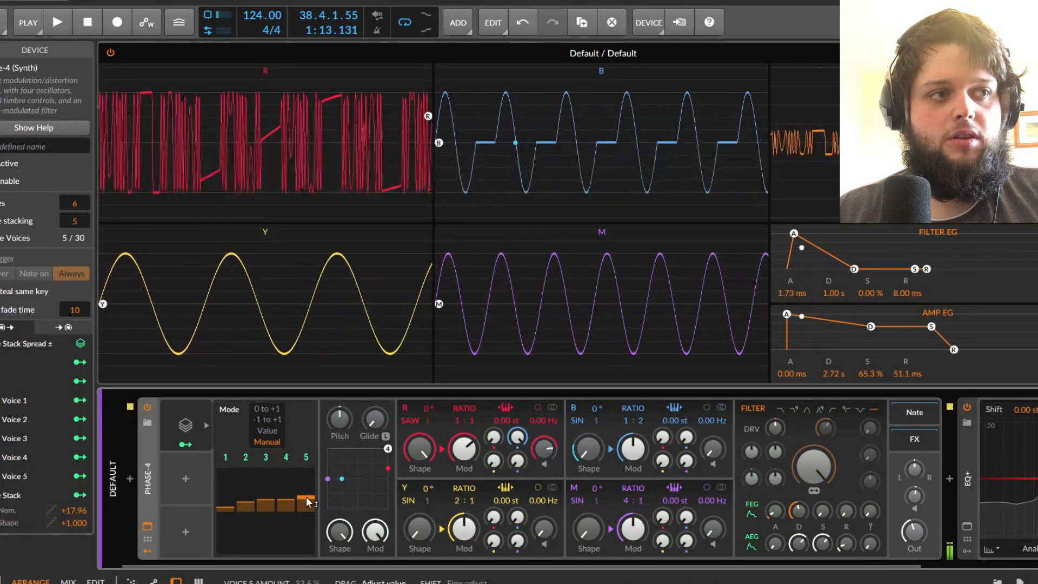
drag(245, 502, 244, 479)
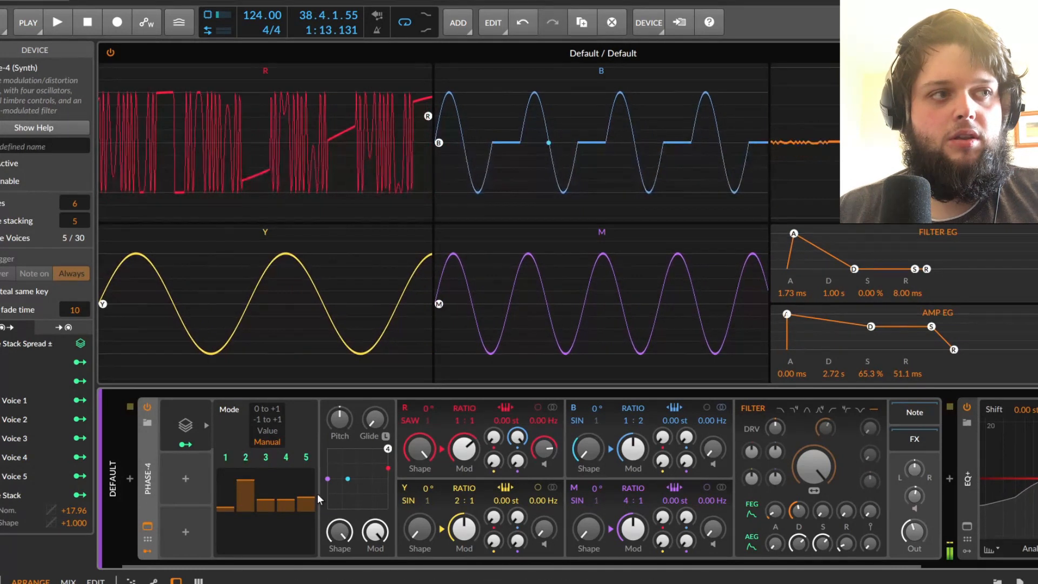
Step: Add a Macro modulator to the slot below the Voice Stack
click(184, 477)
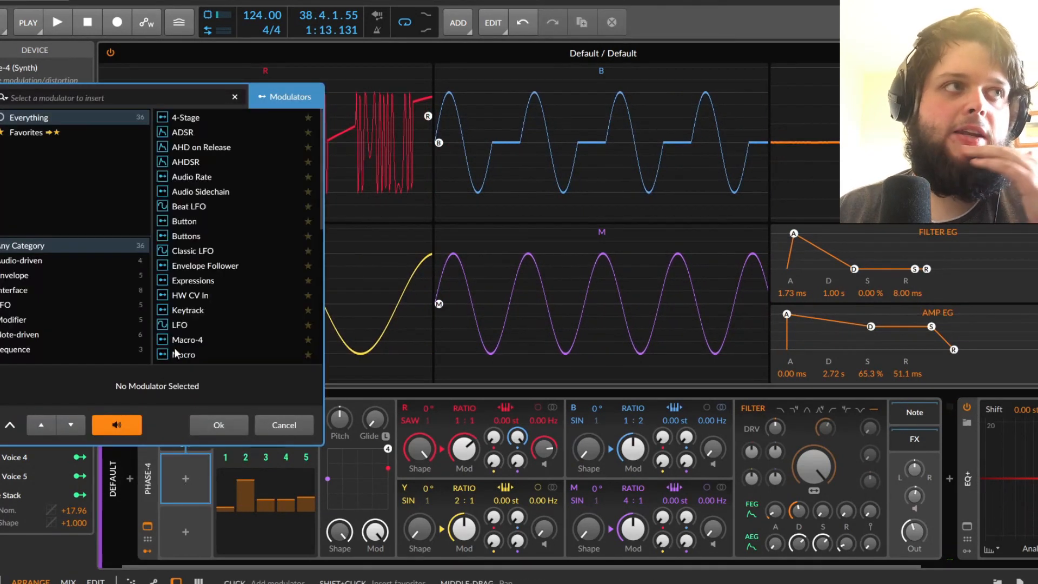
text(MACR)
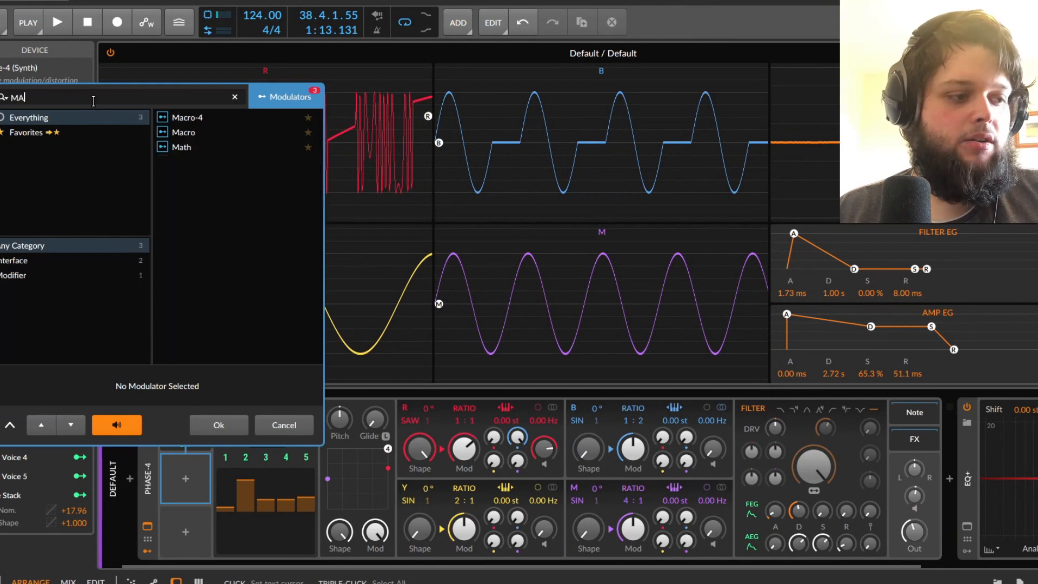
click(190, 134)
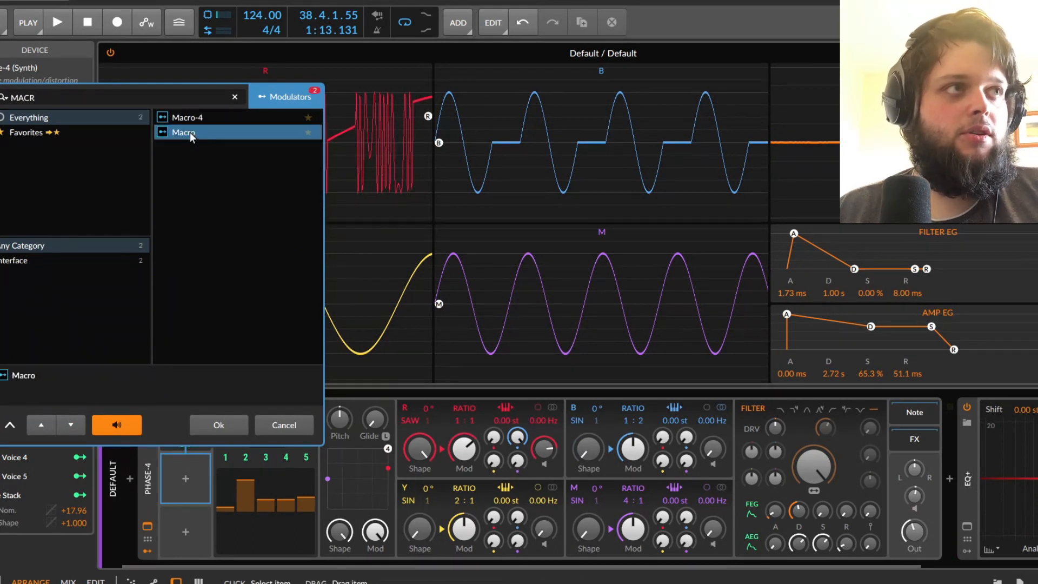
key(Return)
Step: Map the macro to oscillator B's shape at +0.928 and try it by turning it up slightly
click(187, 500)
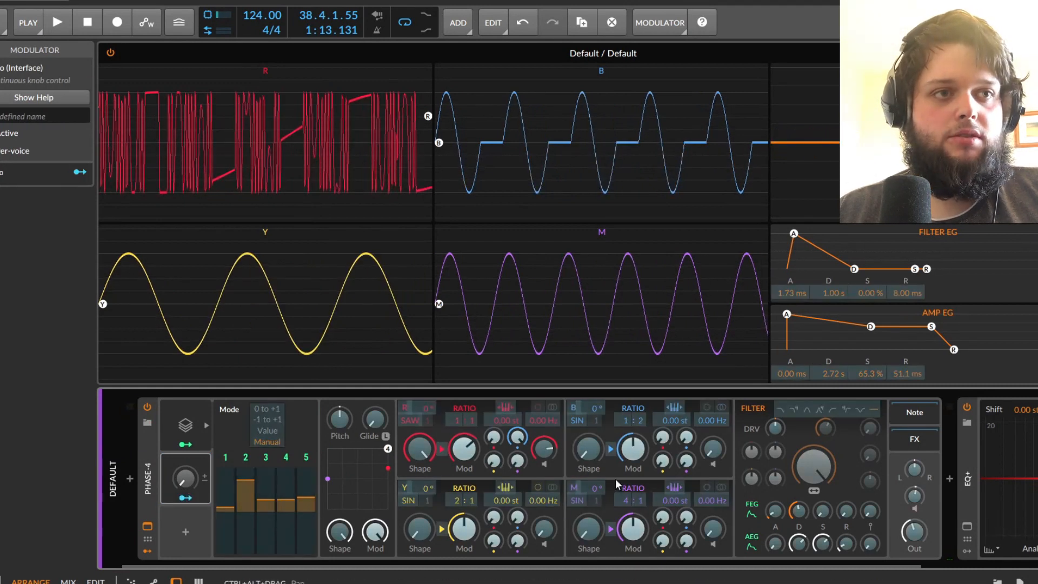
drag(589, 448, 588, 400)
drag(184, 479, 183, 470)
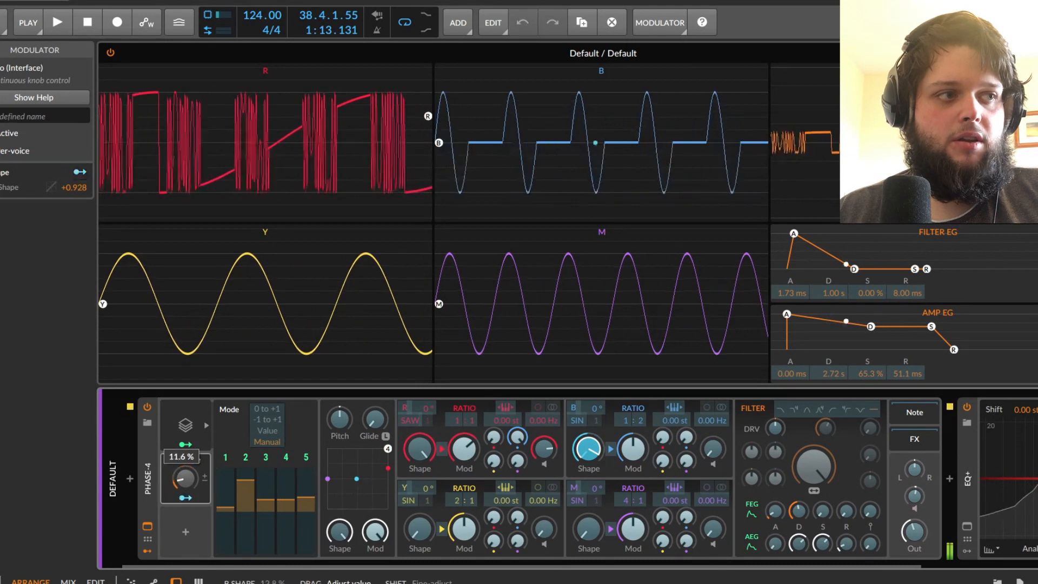
click(185, 498)
Step: Map the macro to voice amounts 1 to 5 at +0.336, -0.208, -0.224, +0.544 and -0.288, and turn the macro up
click(185, 498)
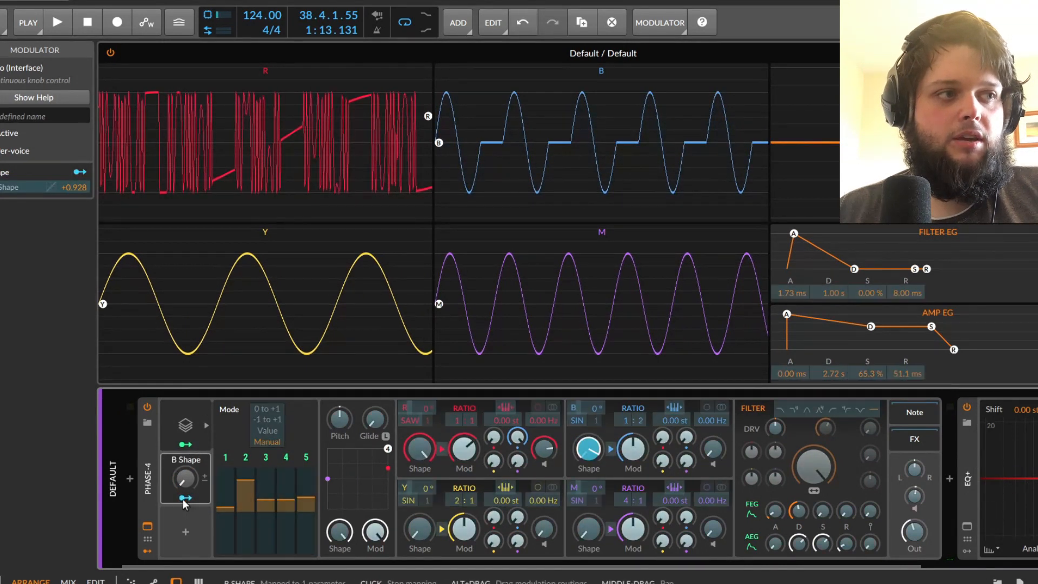
drag(240, 493, 264, 520)
drag(285, 510, 304, 519)
click(185, 498)
drag(188, 482, 188, 454)
Step: Lower oscillator R's modulation amount and scale back the overall shape and modulation with the XY pad's all-oscillator handle
drag(464, 449, 463, 466)
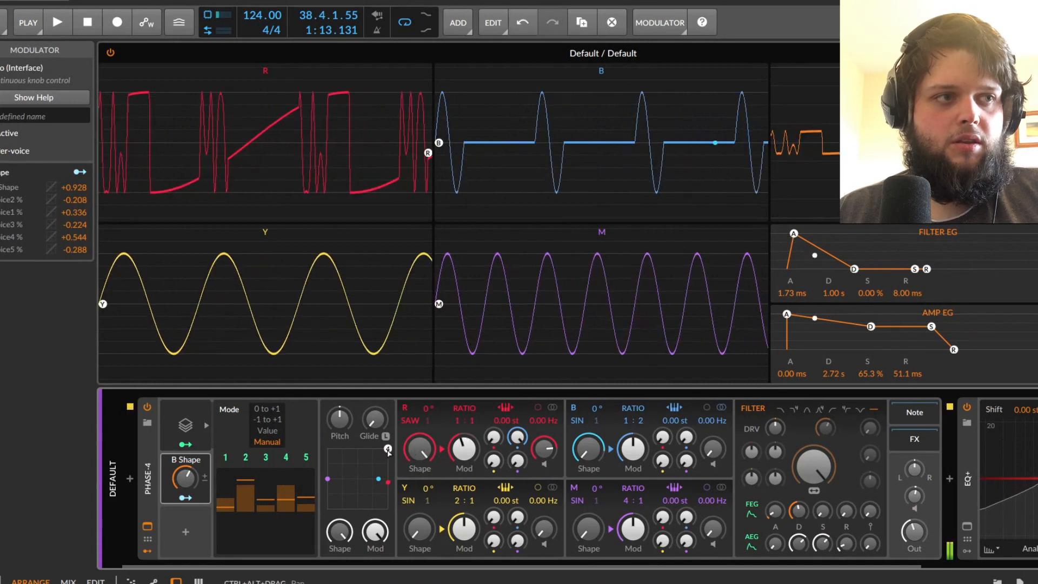
drag(378, 461, 376, 457)
Step: Set the B Shape macro to 0 % and raise oscillator B's shape to 100 %
mouse_move(186, 478)
mouse_down()
mouse_move(185, 499)
mouse_move(185, 468)
mouse_move(185, 506)
mouse_move(182, 478)
mouse_up()
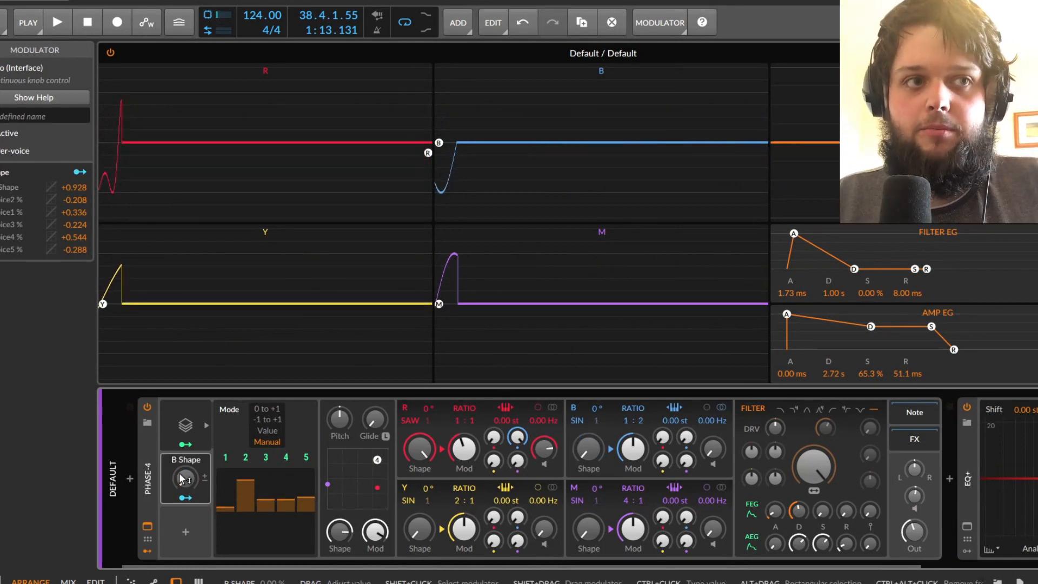
drag(593, 458, 589, 404)
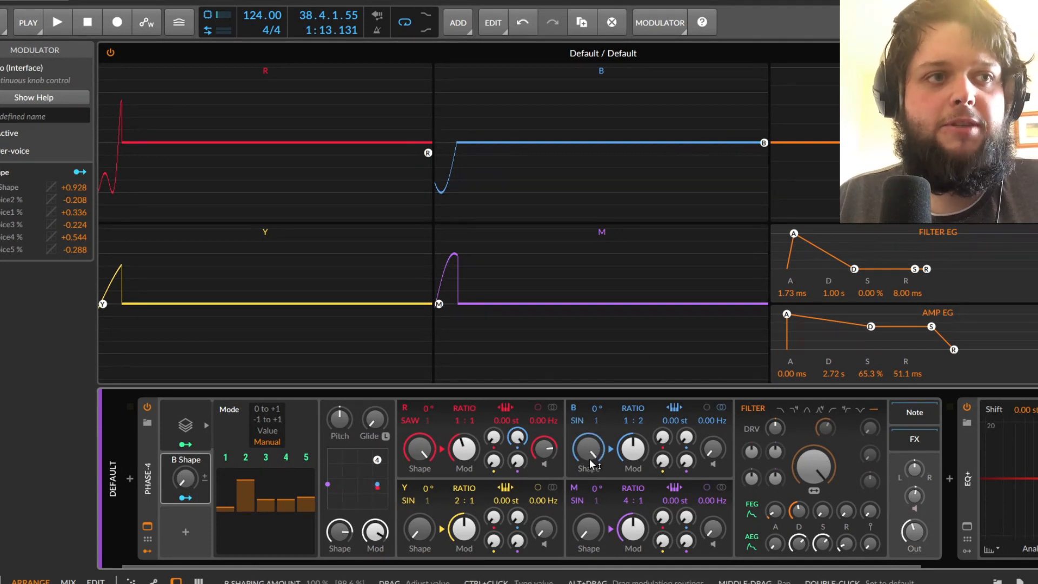